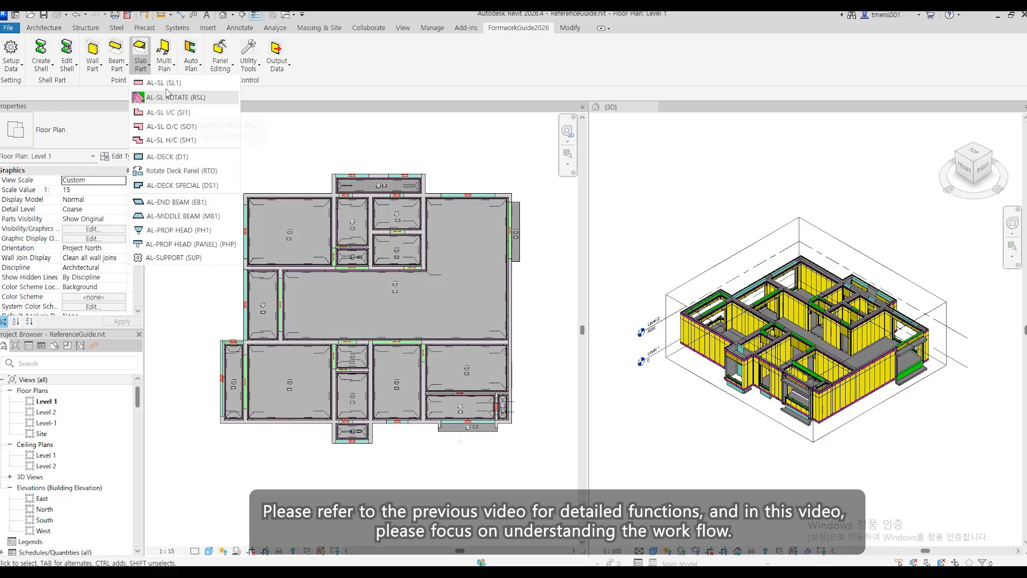
# - Start an AL-DECK multi plan across the narrow A1 room, from its lower-left to upper-right inner soffit corner, without a direction point
pyautogui.click(164, 67)
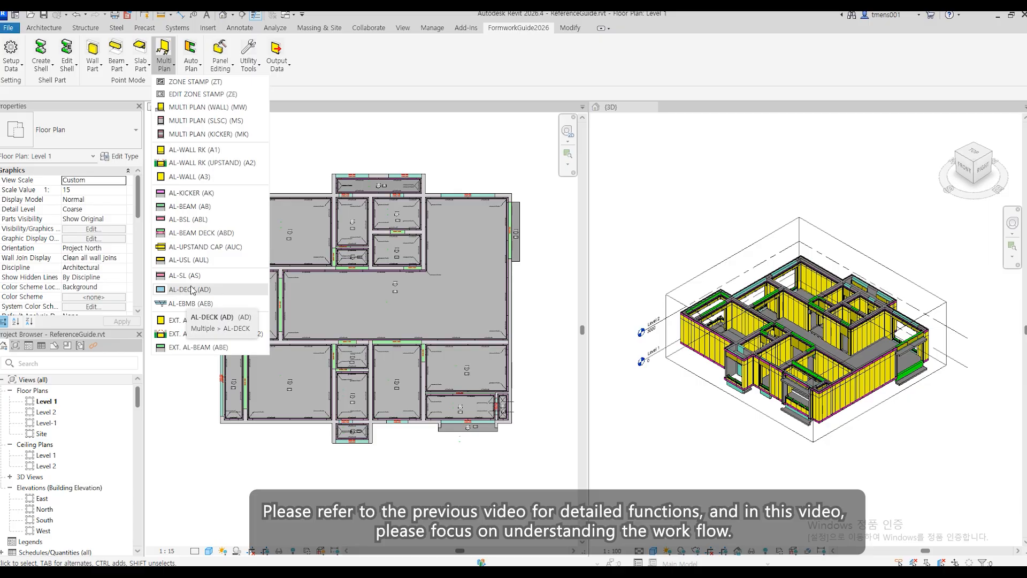
pyautogui.click(193, 289)
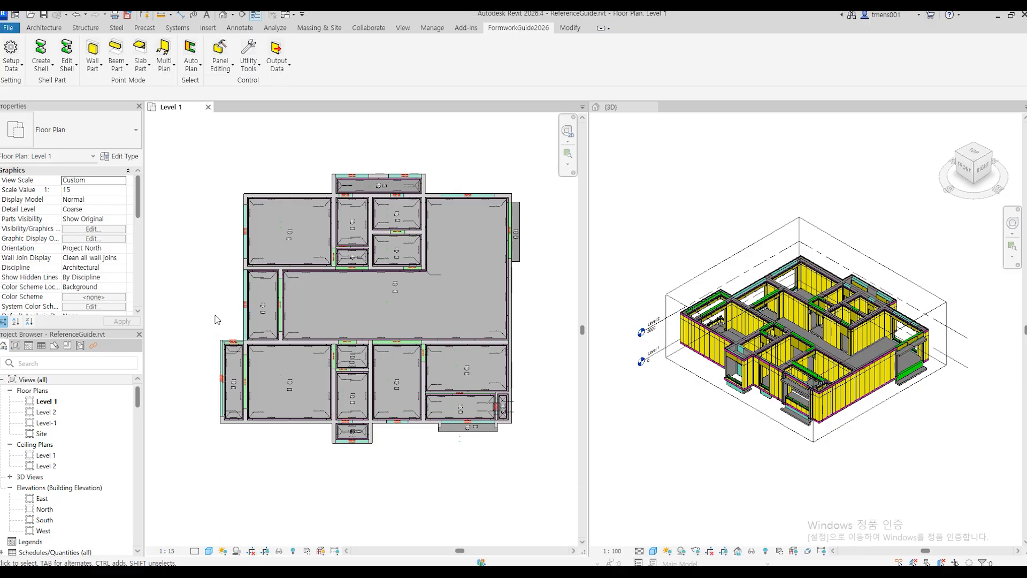
pyautogui.click(167, 74)
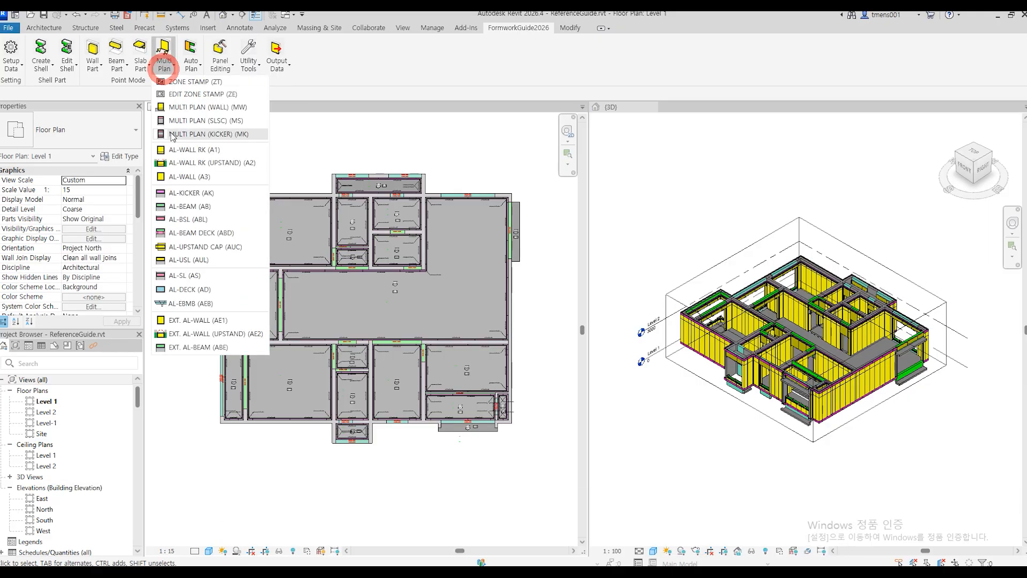
pyautogui.click(201, 289)
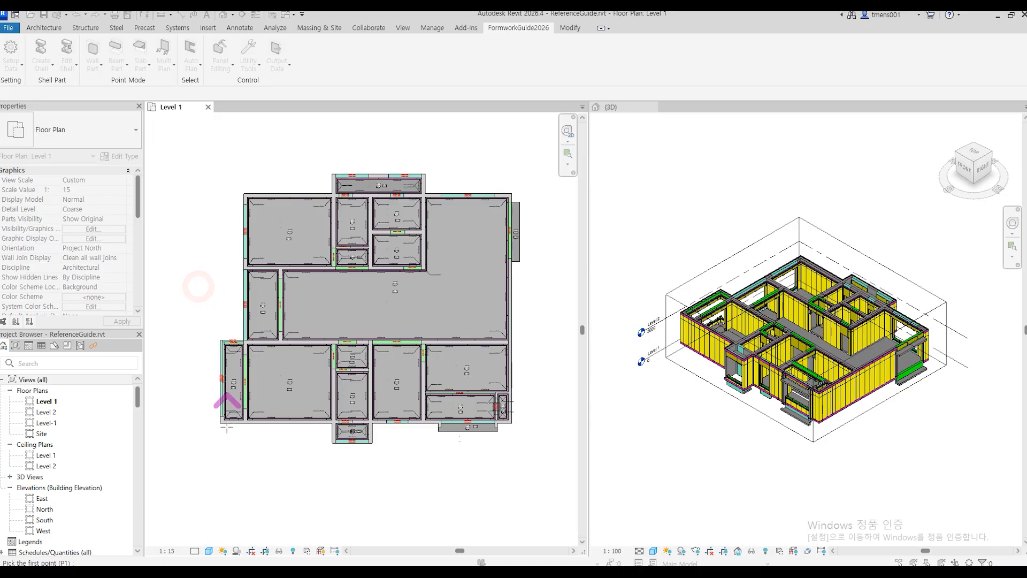
pyautogui.scroll(5, 225, 416)
pyautogui.scroll(6, 224, 415)
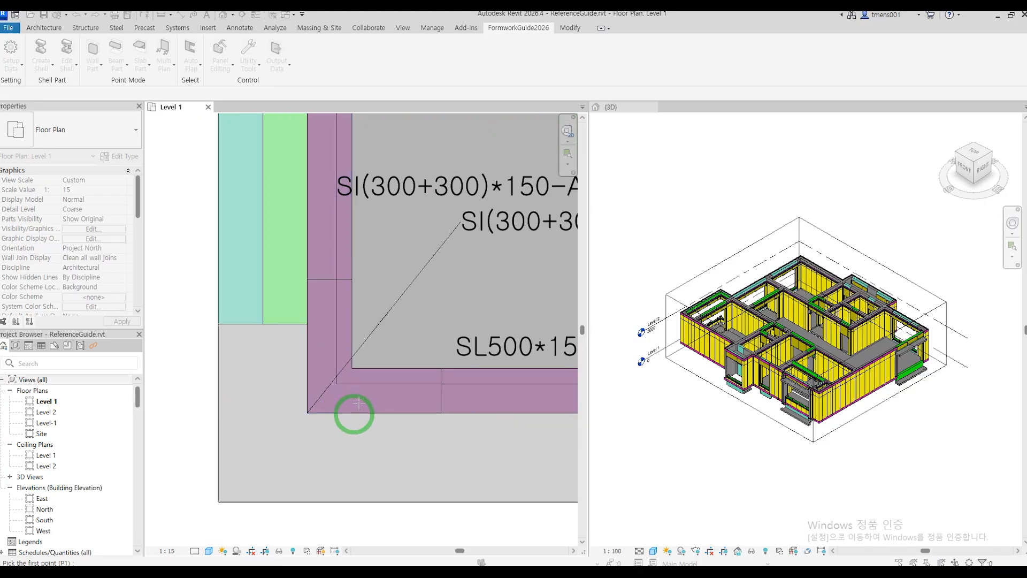
pyautogui.click(352, 368)
pyautogui.scroll(-6, 356, 367)
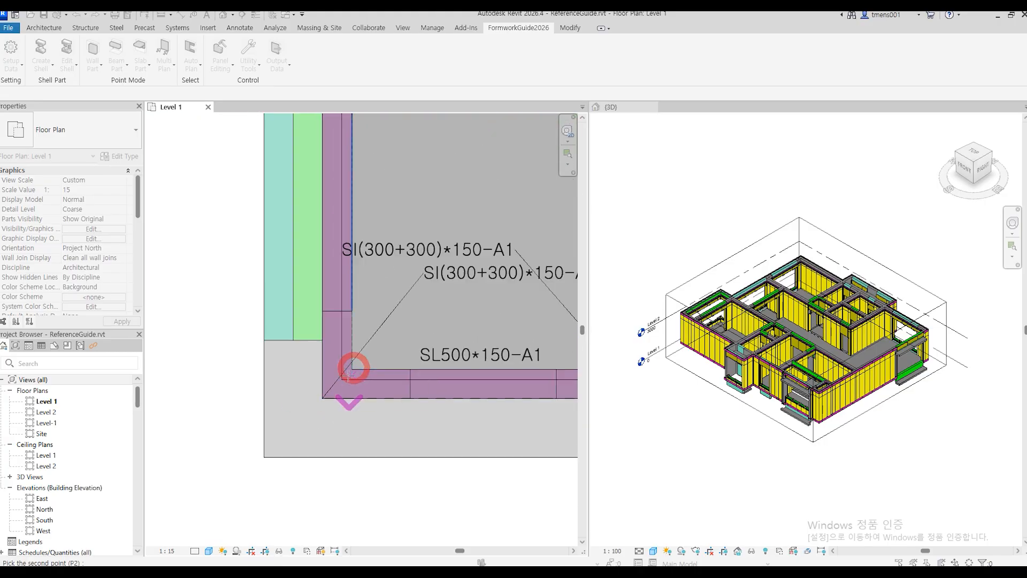
pyautogui.scroll(2, 415, 333)
pyautogui.moveTo(415, 333); pyautogui.dragTo(398, 394, button='middle')
pyautogui.moveTo(431, 183); pyautogui.dragTo(407, 348, button='middle')
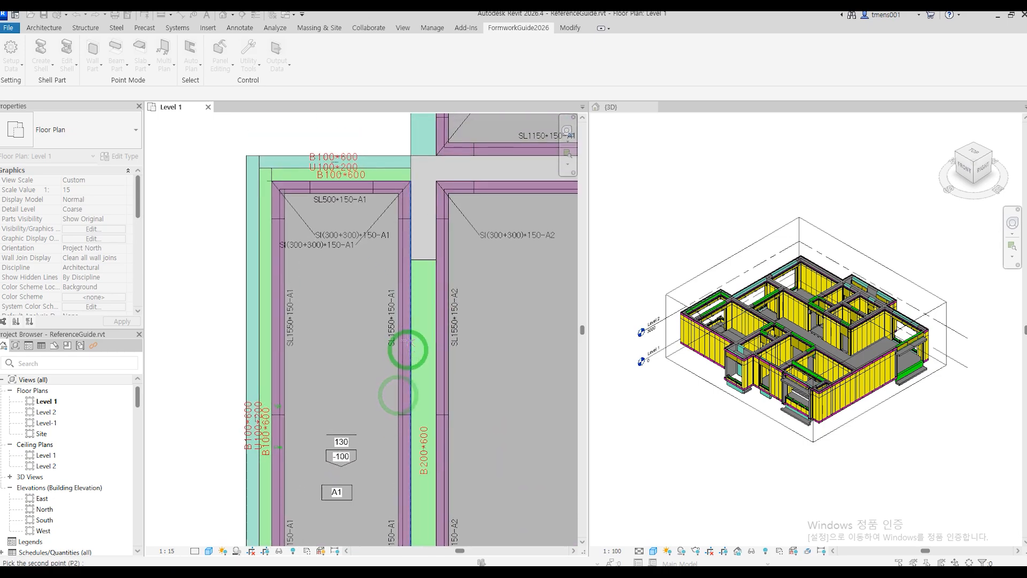
pyautogui.scroll(5, 407, 157)
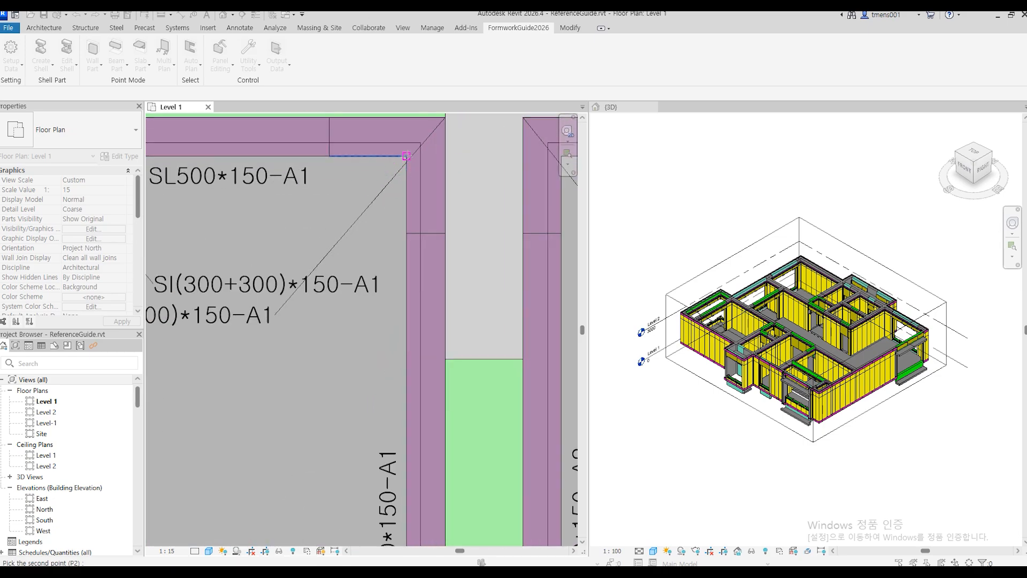
pyautogui.click(406, 156)
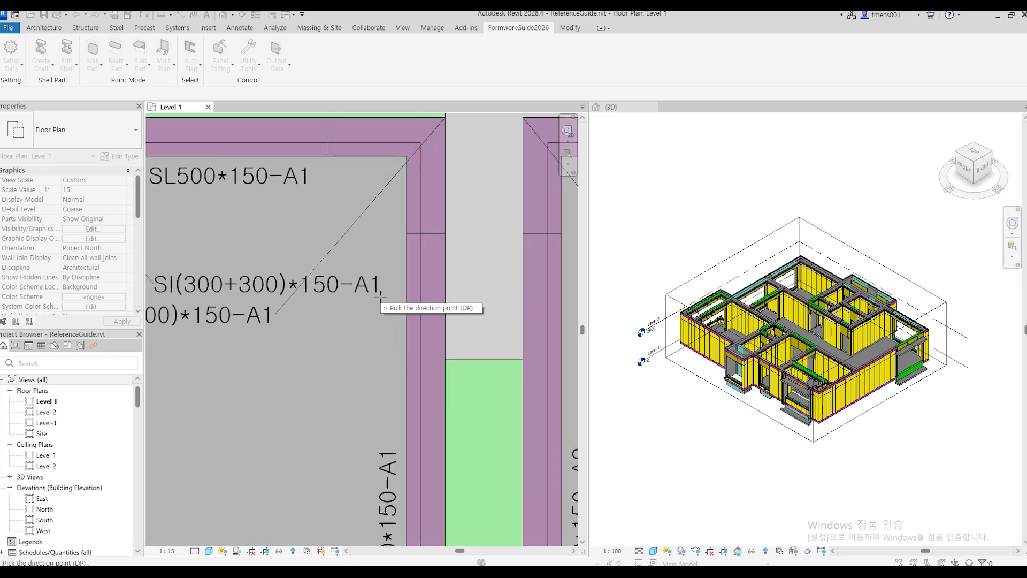
pyautogui.press('Escape')
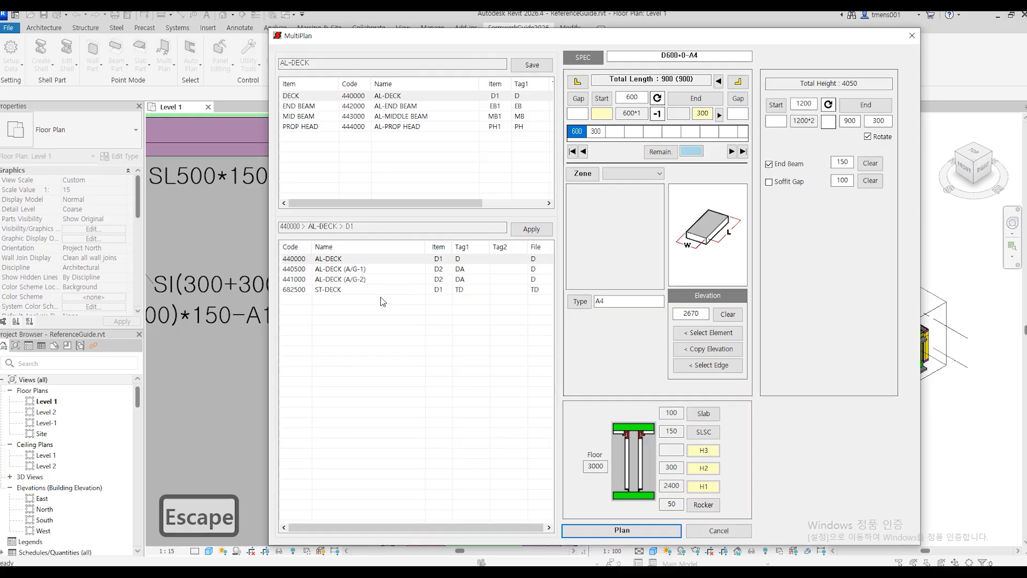
# - Assign zone A1(130-100) to the deck layout, clear its type tag and generate the panels
pyautogui.click(638, 179)
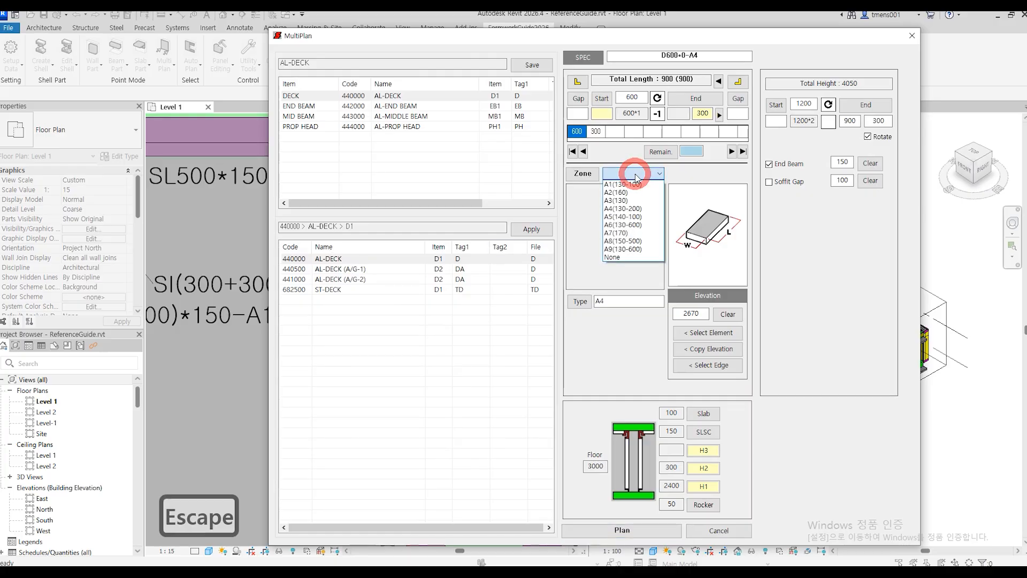
pyautogui.click(620, 184)
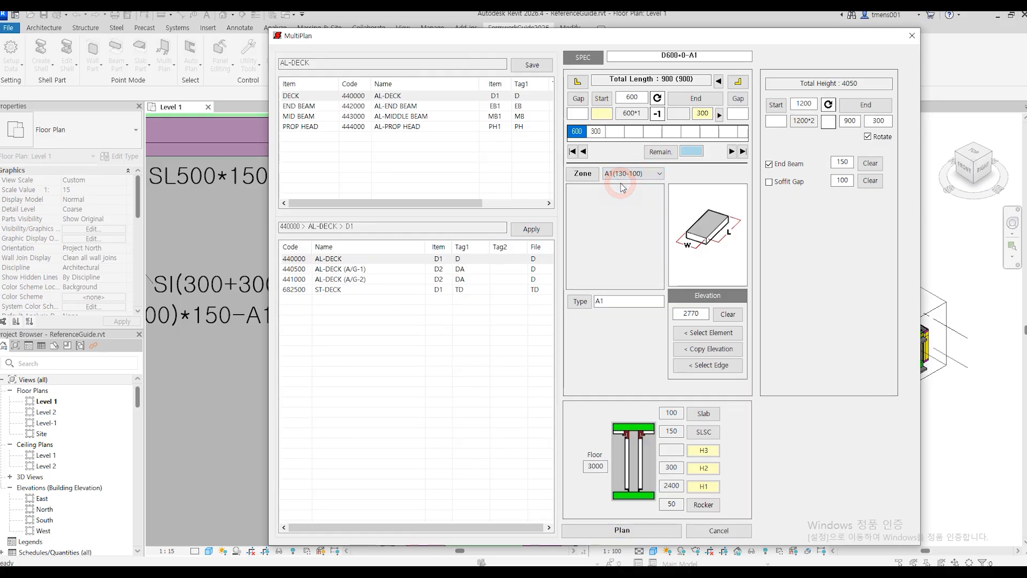
pyautogui.click(580, 306)
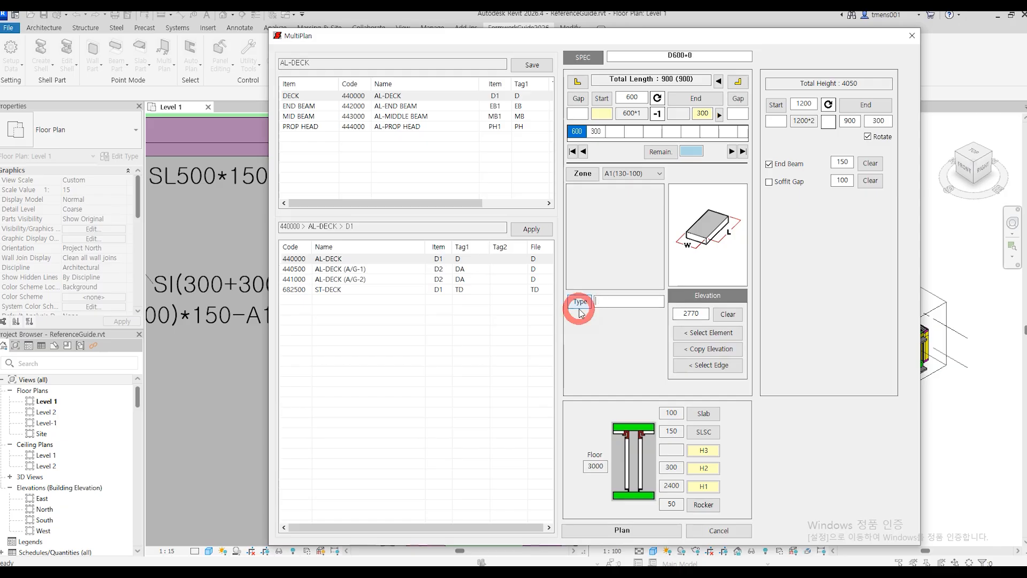
pyautogui.click(637, 529)
pyautogui.click(644, 531)
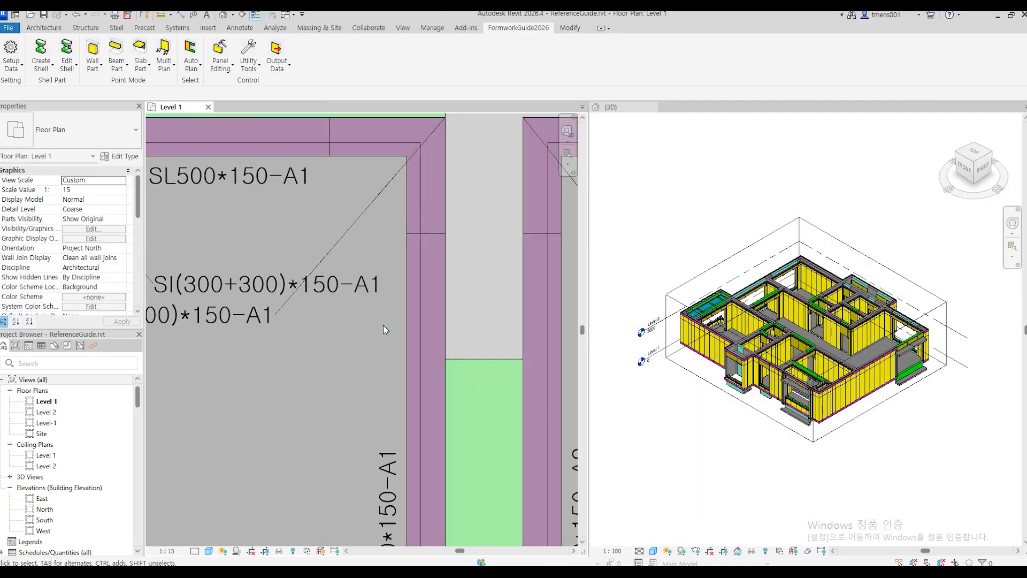
# - Turn on the 213_DECK filter for the Level 1 floor plan
pyautogui.scroll(-3, 383, 326)
pyautogui.moveTo(383, 326); pyautogui.dragTo(383, 242, button='middle')
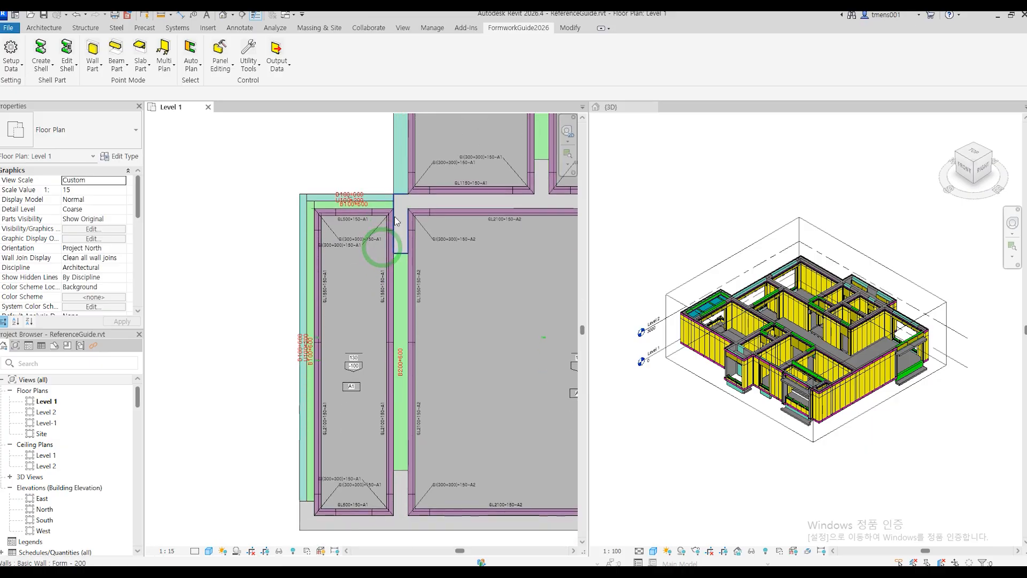
pyautogui.click(249, 68)
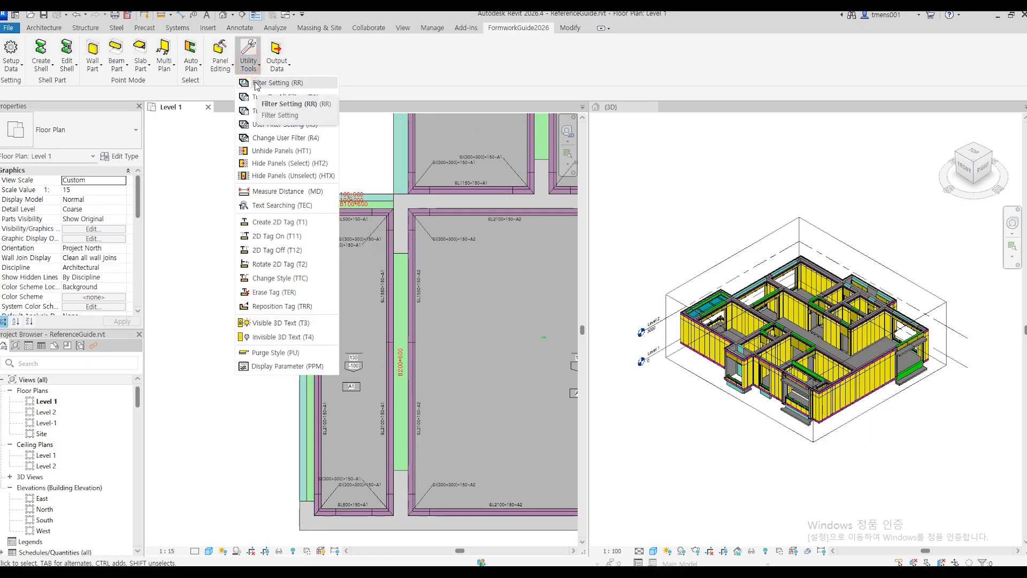
pyautogui.click(255, 82)
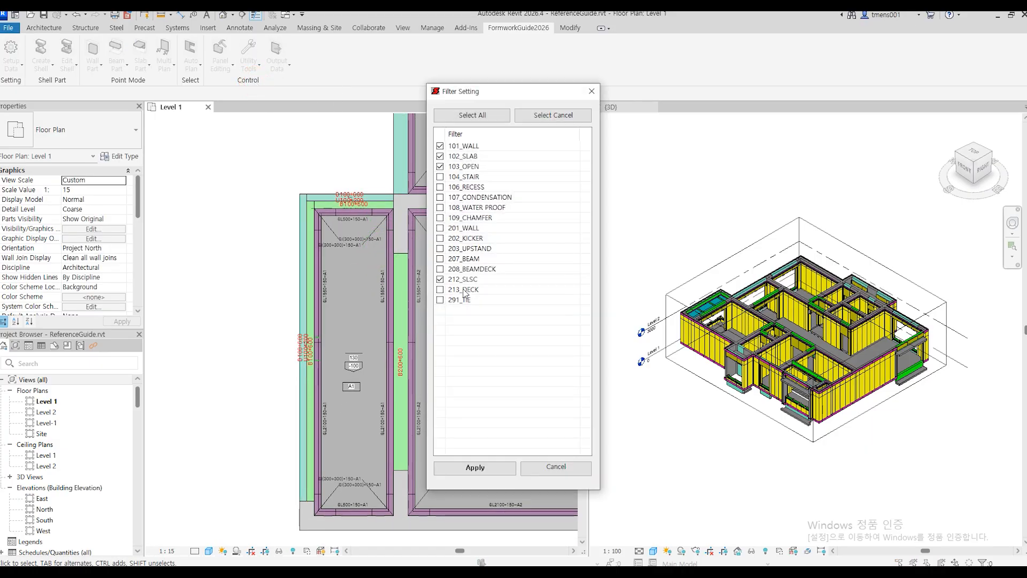
pyautogui.click(462, 289)
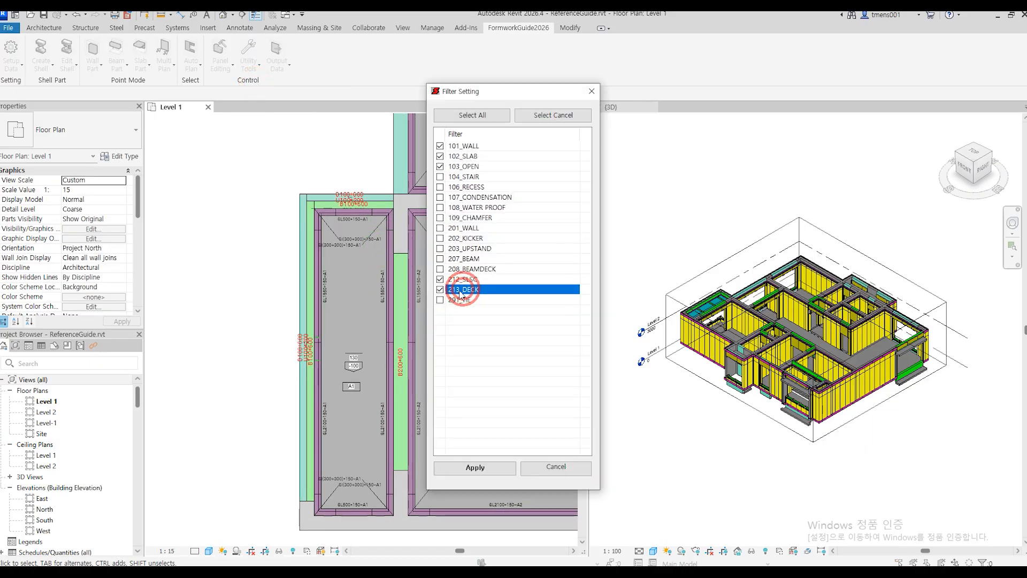
pyautogui.click(503, 467)
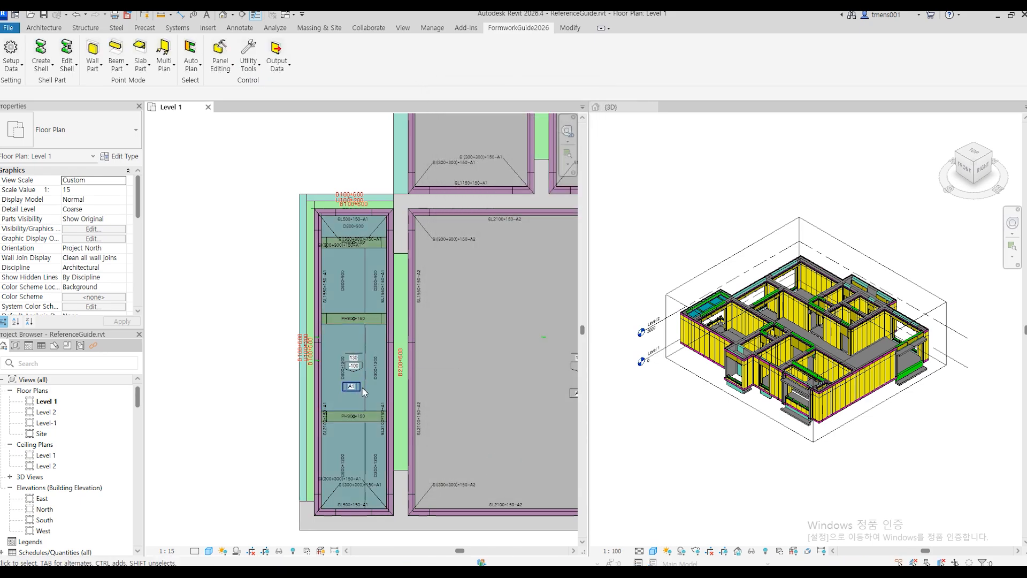
# - Examine the A1 room's deck panels and prop heads in the floor plan and the 3D view
pyautogui.scroll(2, 361, 414)
pyautogui.moveTo(370, 316); pyautogui.dragTo(360, 446, button='middle')
pyautogui.moveTo(367, 188); pyautogui.dragTo(368, 257, button='middle')
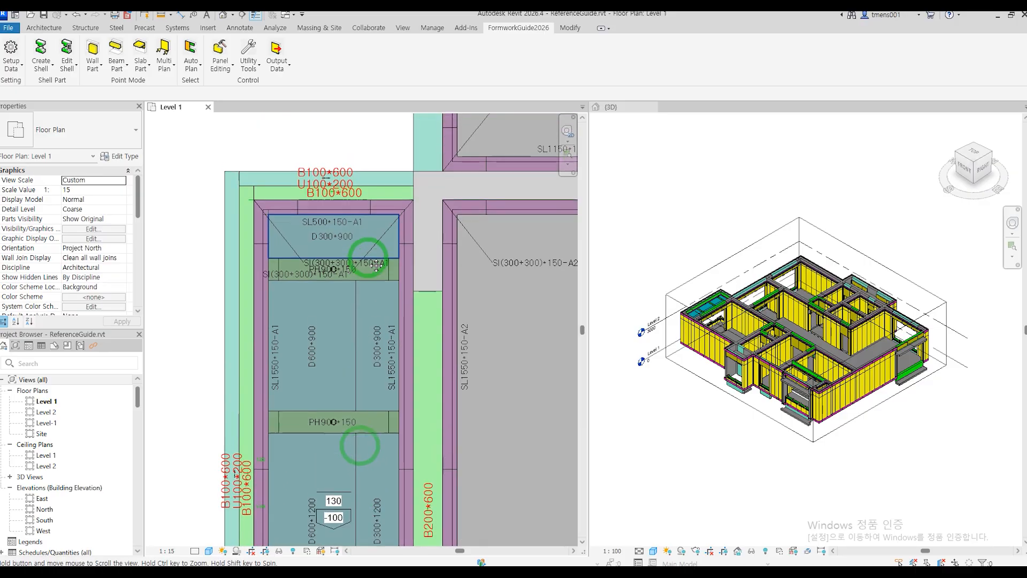
pyautogui.scroll(-4, 318, 275)
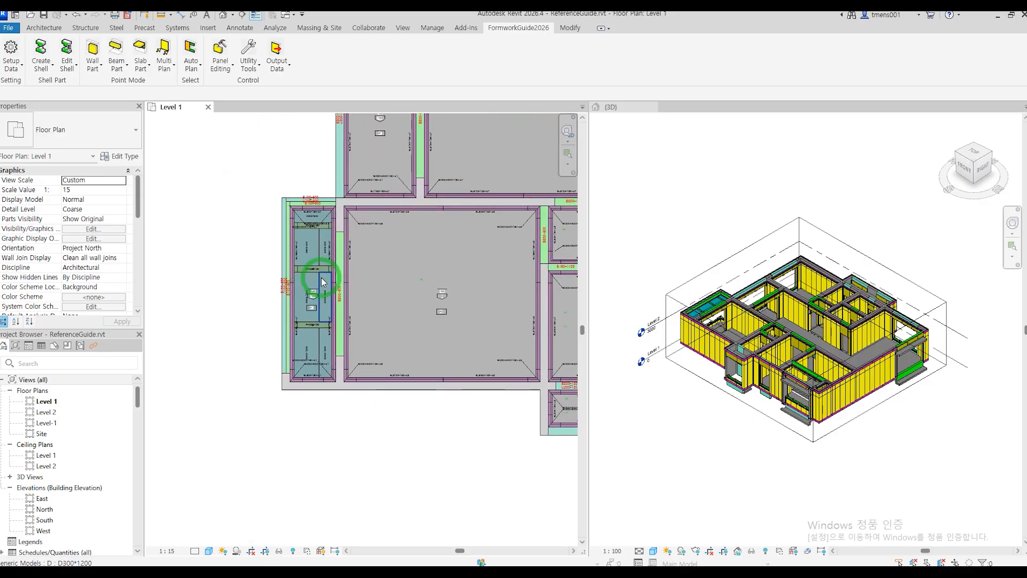
pyautogui.click(715, 424)
pyautogui.scroll(6, 706, 298)
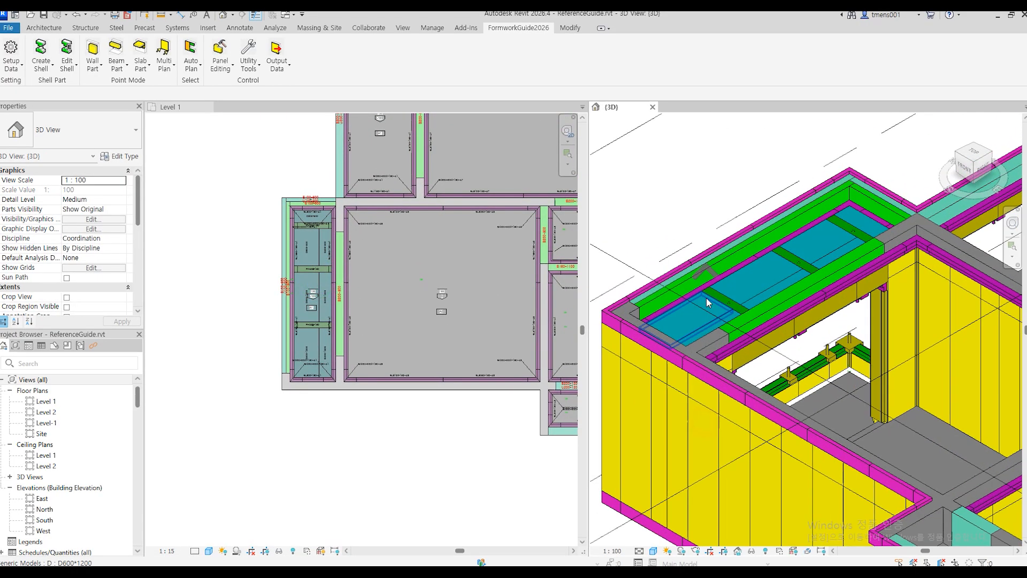
pyautogui.scroll(-4, 764, 298)
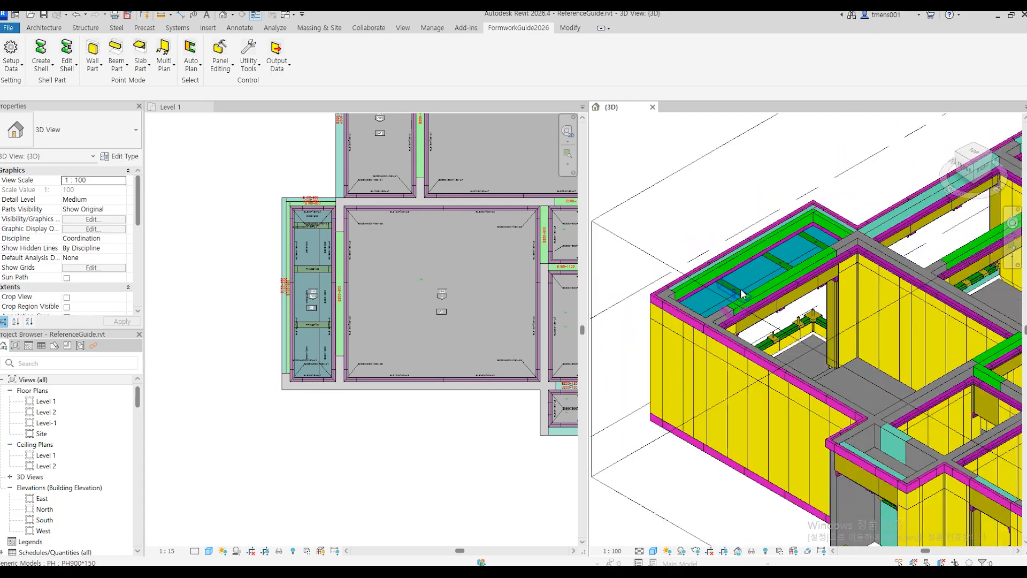
# - Start an AL-DECK multi plan on Level 1 across the A2 room, from its lower-left to upper-right inner corner, without a direction point
pyautogui.click(416, 450)
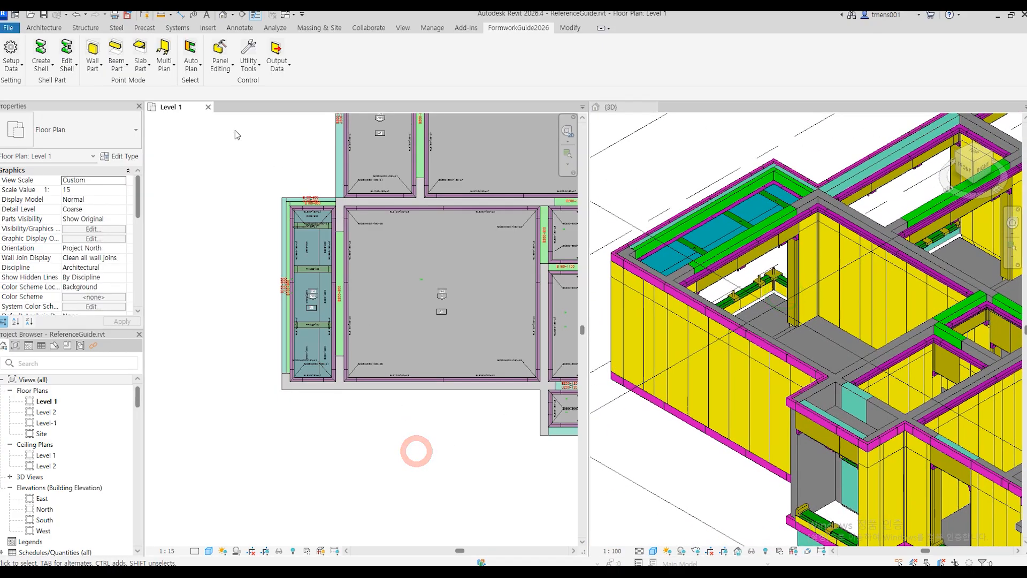
pyautogui.click(165, 65)
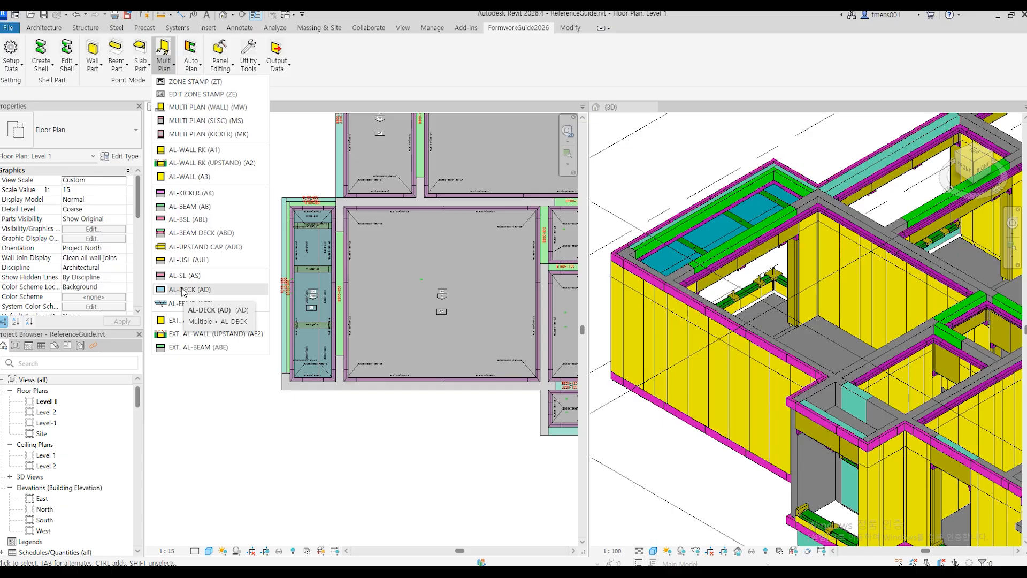
pyautogui.click(182, 289)
pyautogui.scroll(5, 348, 381)
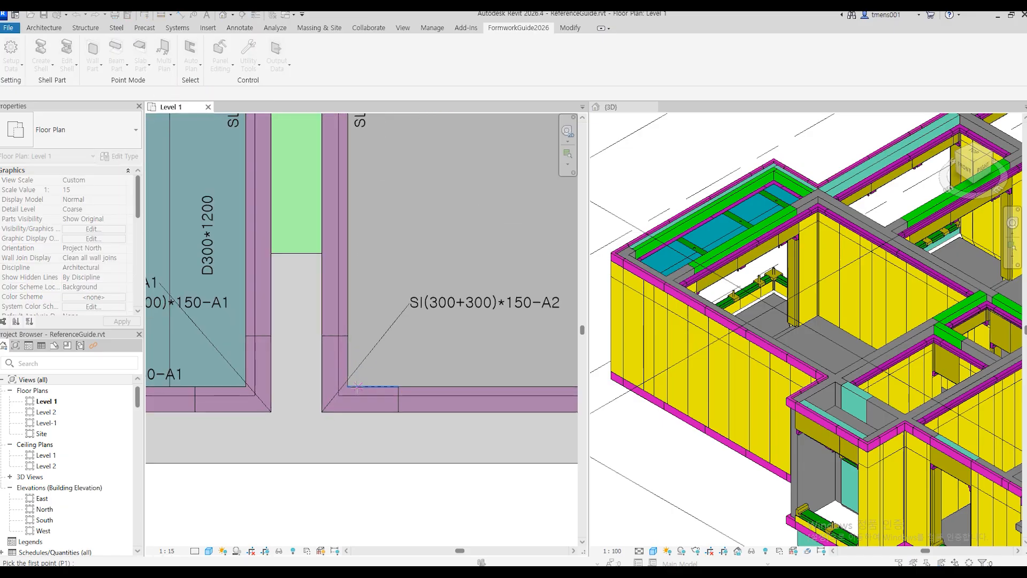
pyautogui.click(347, 385)
pyautogui.scroll(-5, 379, 341)
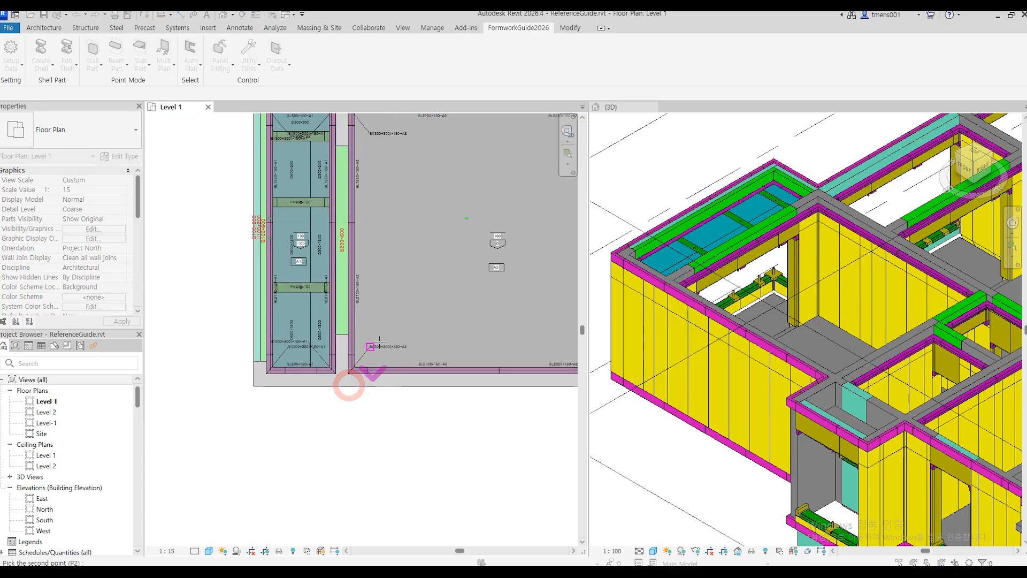
pyautogui.scroll(-2, 401, 328)
pyautogui.scroll(5, 399, 326)
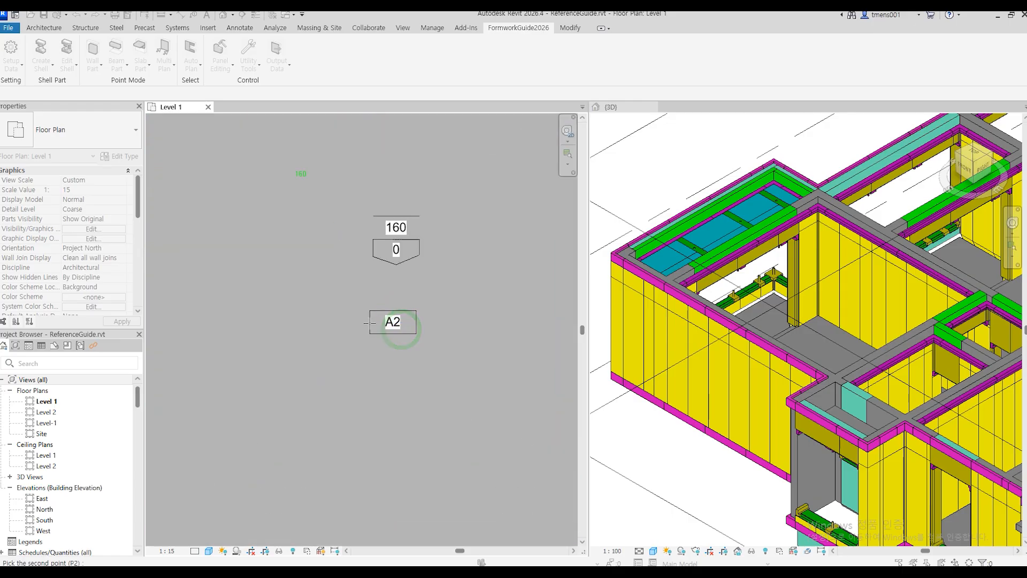
pyautogui.scroll(-5, 392, 321)
pyautogui.scroll(5, 530, 166)
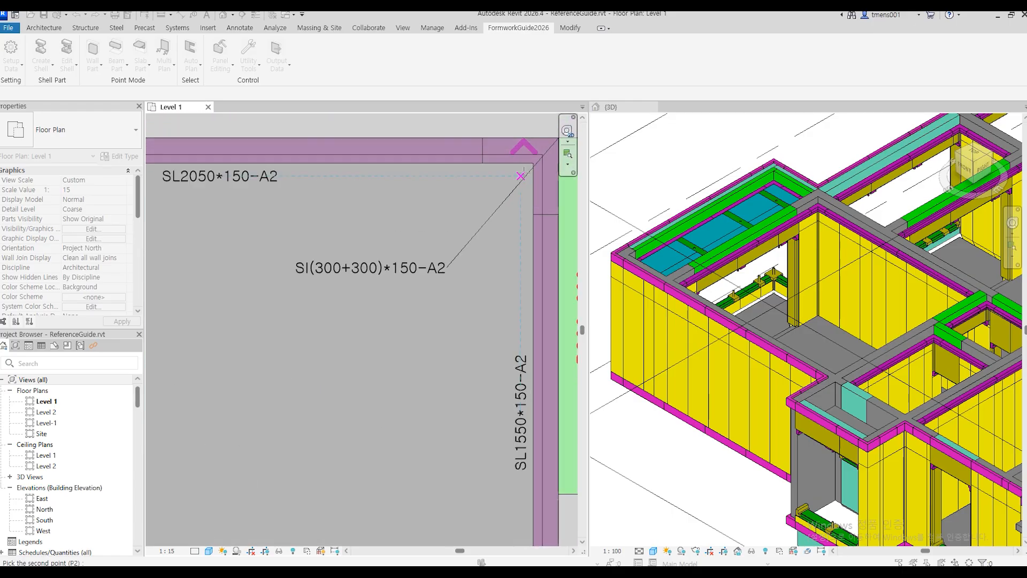
pyautogui.click(535, 161)
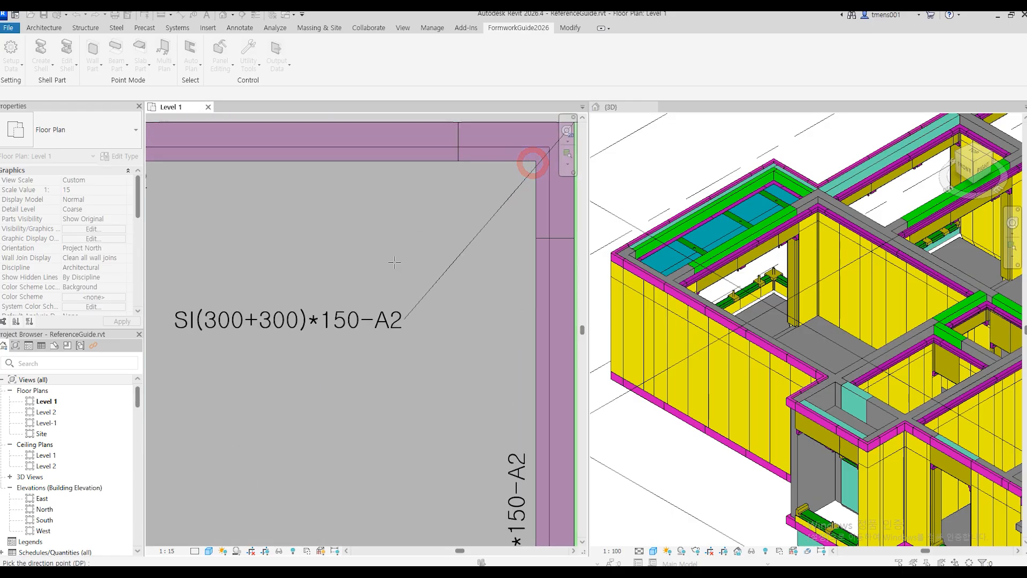
pyautogui.press('Escape')
# - Assign zone A2(160) to the deck layout, clear its type tag and generate the panels
pyautogui.click(632, 173)
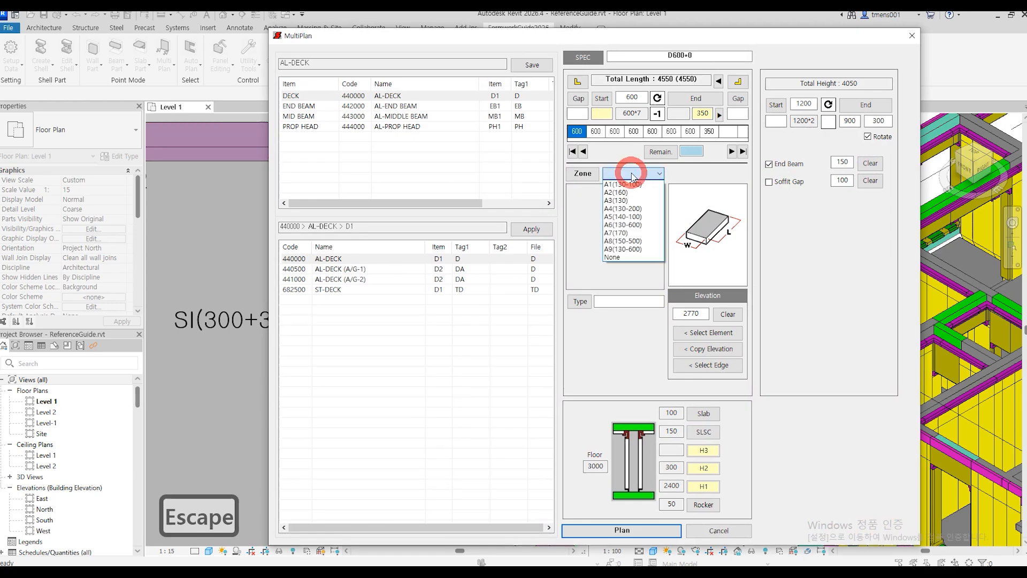
pyautogui.click(621, 192)
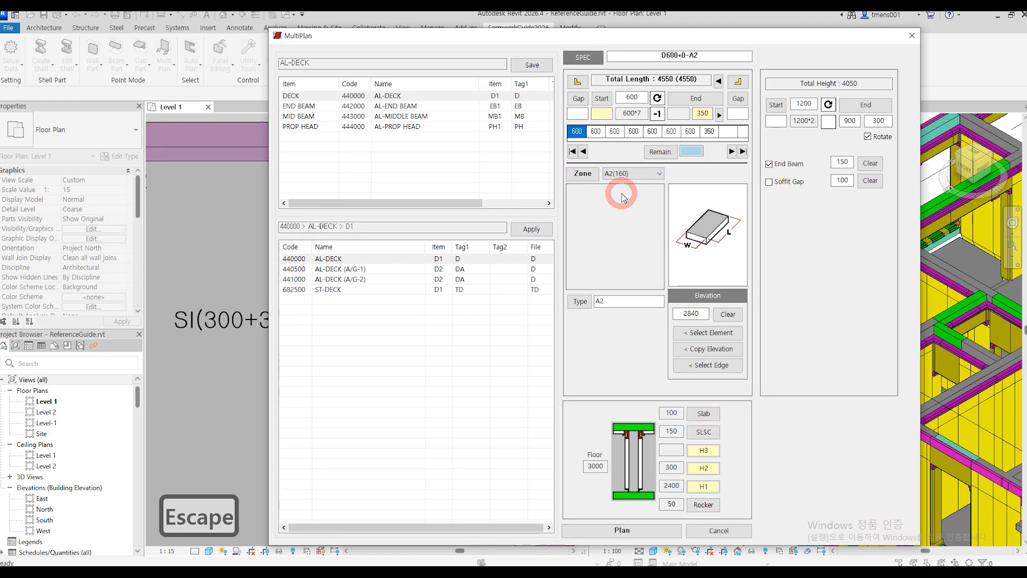
pyautogui.click(583, 303)
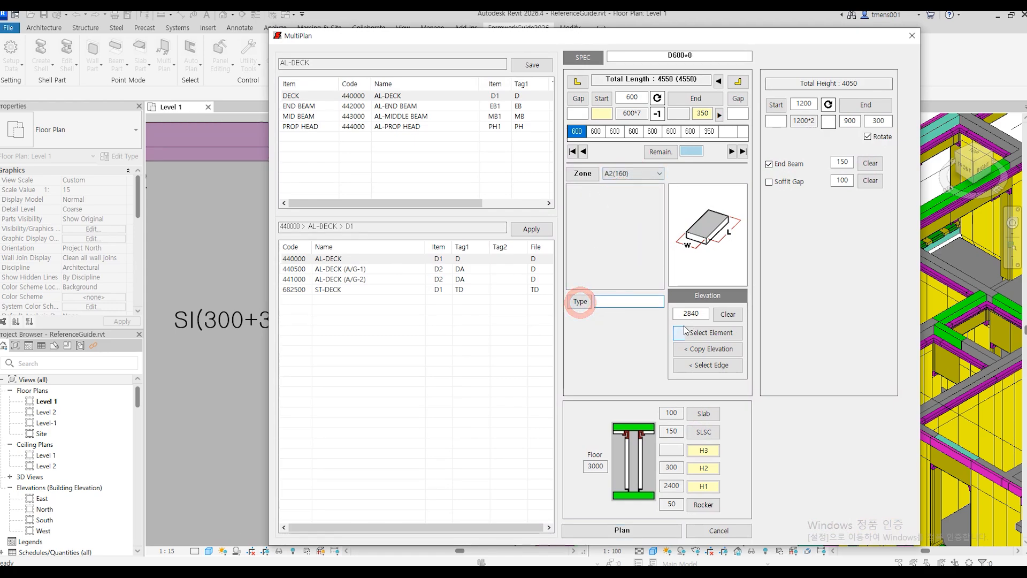
pyautogui.click(658, 530)
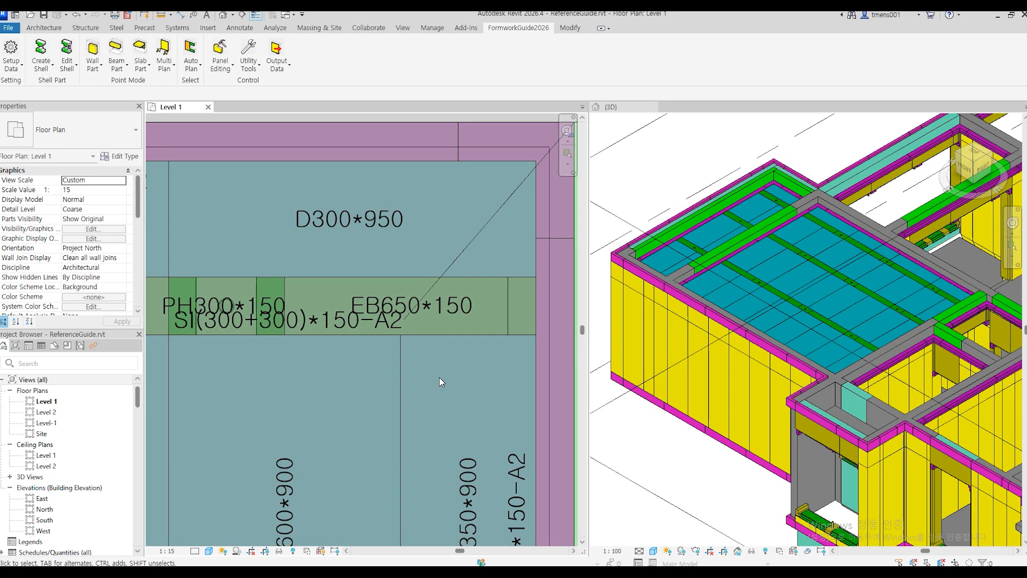
# - Examine the A2 room's deck panels in the 3D view and find the neighbouring A1 room in the Level 1 plan
pyautogui.click(826, 239)
pyautogui.scroll(5, 818, 212)
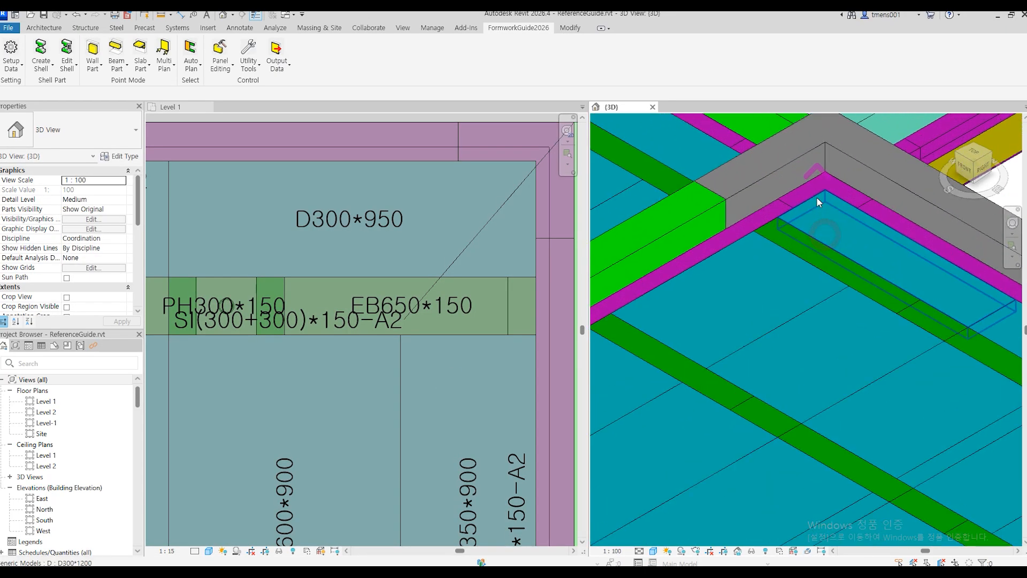
pyautogui.scroll(-5, 781, 234)
pyautogui.moveTo(801, 299); pyautogui.dragTo(734, 263, button='middle')
pyautogui.click(345, 342)
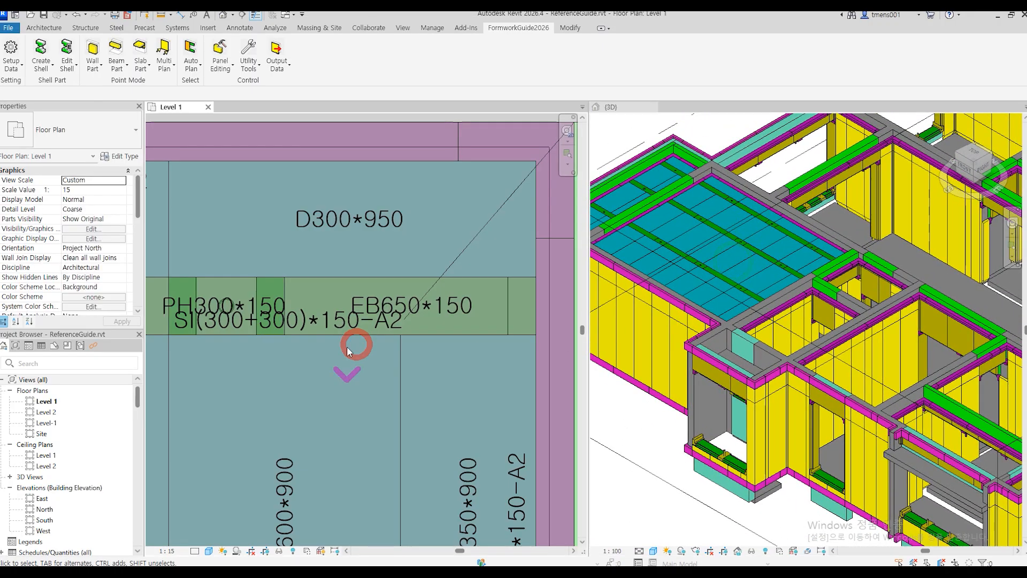
pyautogui.scroll(-5, 342, 346)
pyautogui.moveTo(419, 422); pyautogui.dragTo(382, 263, button='middle')
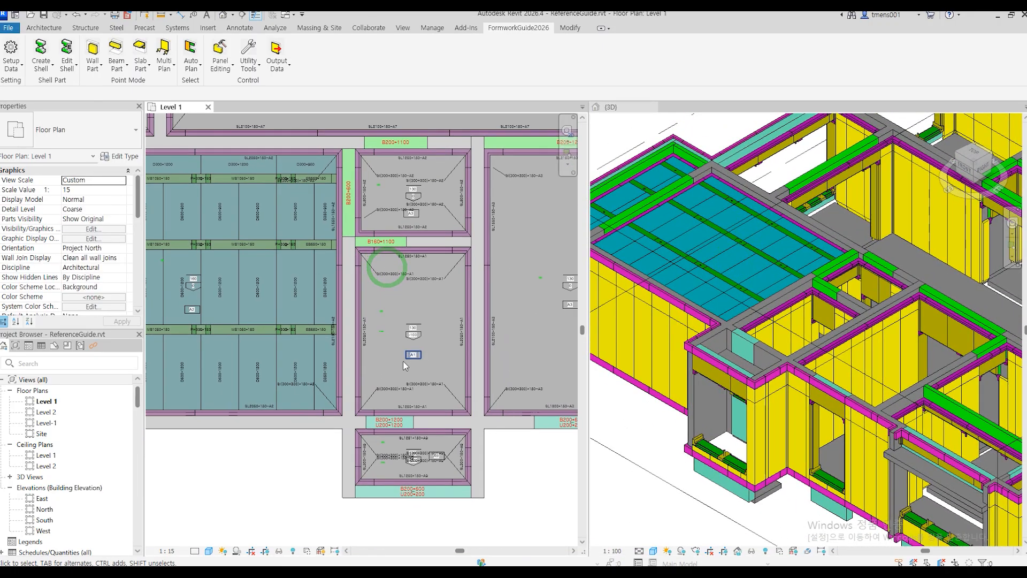
pyautogui.scroll(3, 417, 357)
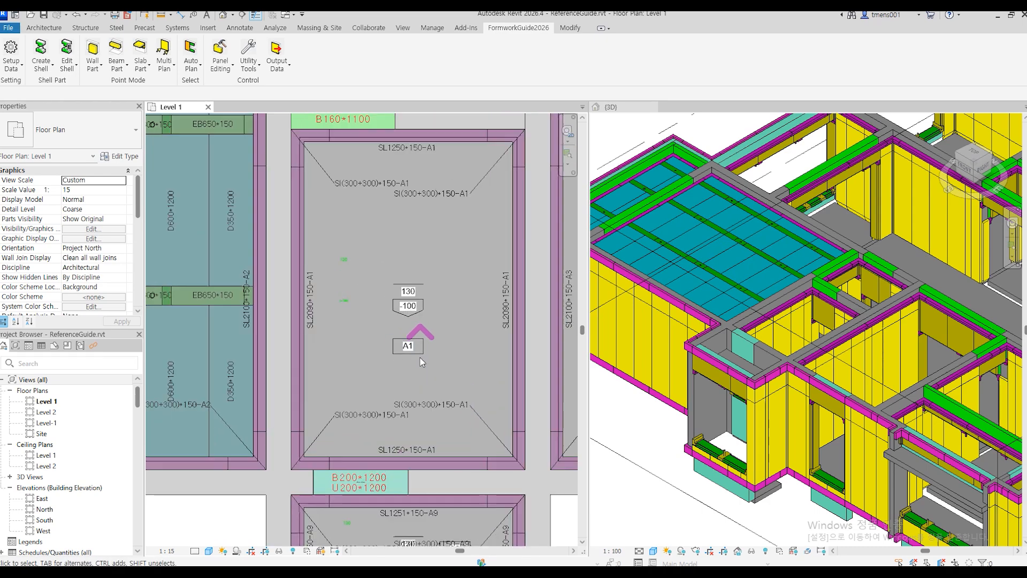
pyautogui.moveTo(409, 370); pyautogui.dragTo(394, 406, button='middle')
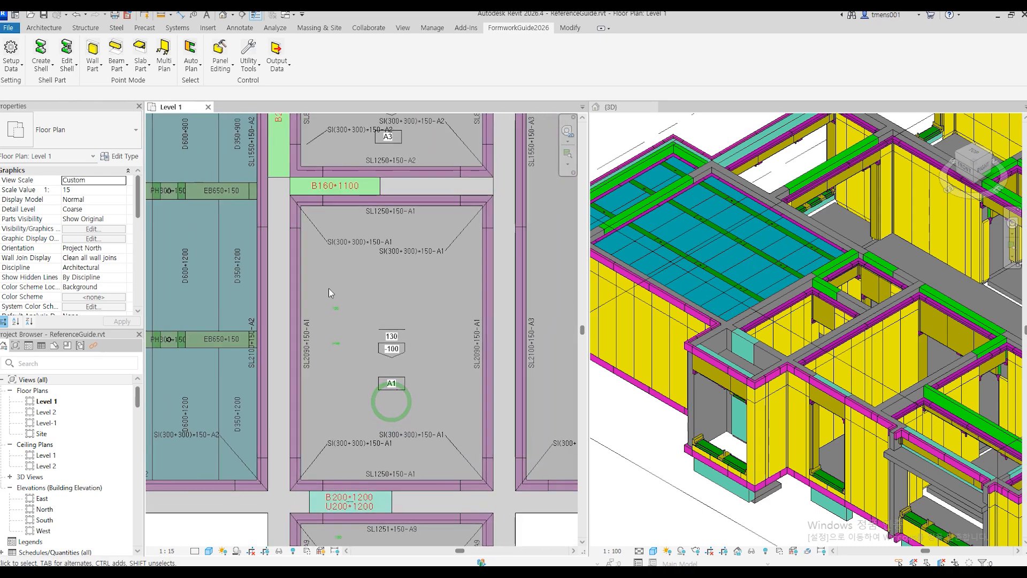
# - Start an AL-DECK multi plan in the A1 room below beam B160*1100, from lower-left to upper-right inner corner, without a direction point
pyautogui.press('Return')
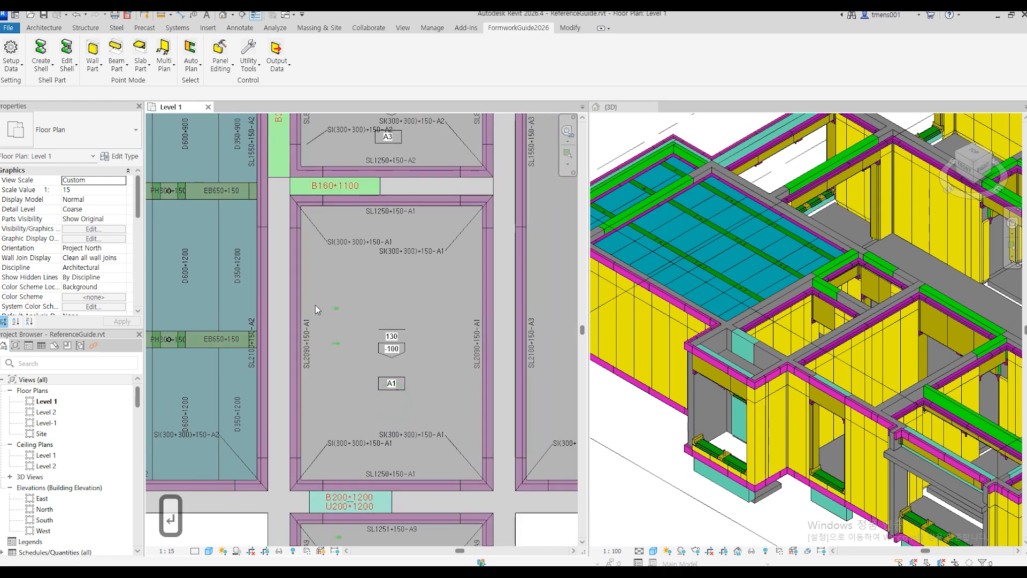
pyautogui.scroll(2, 296, 482)
pyautogui.scroll(2, 296, 481)
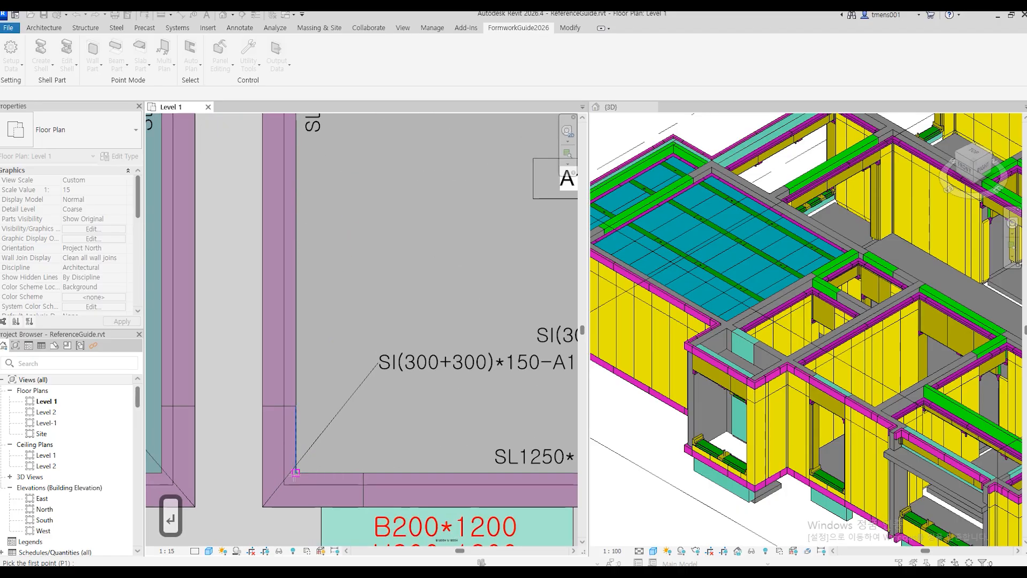
pyautogui.click(296, 472)
pyautogui.scroll(-4, 294, 482)
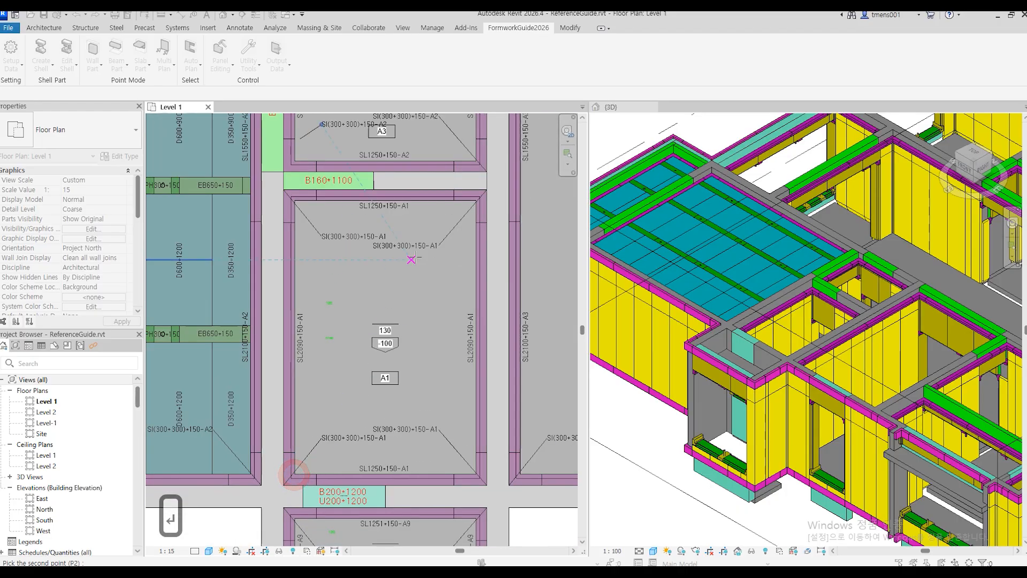
pyautogui.scroll(4, 485, 204)
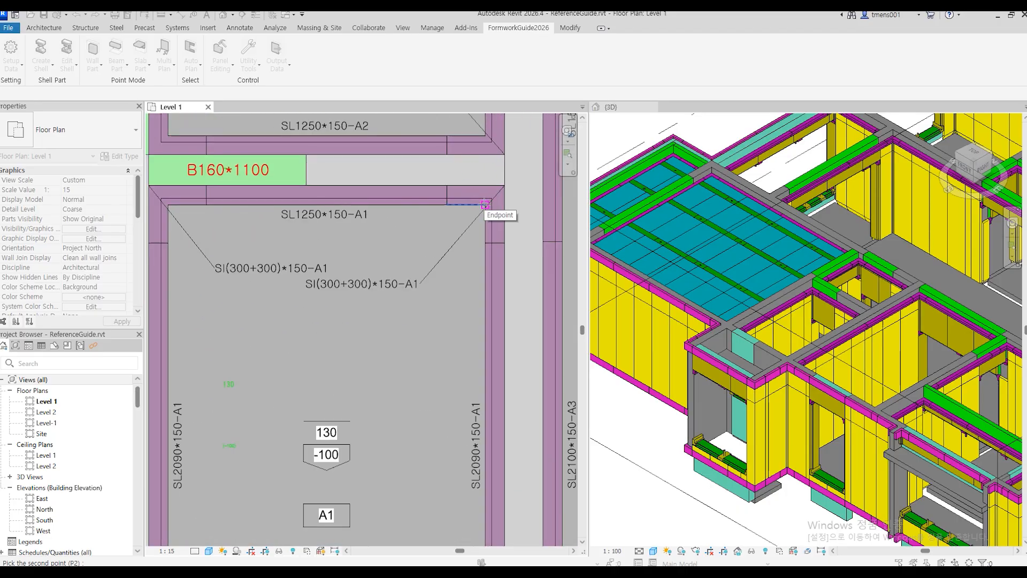
pyautogui.click(485, 204)
pyautogui.press('Escape')
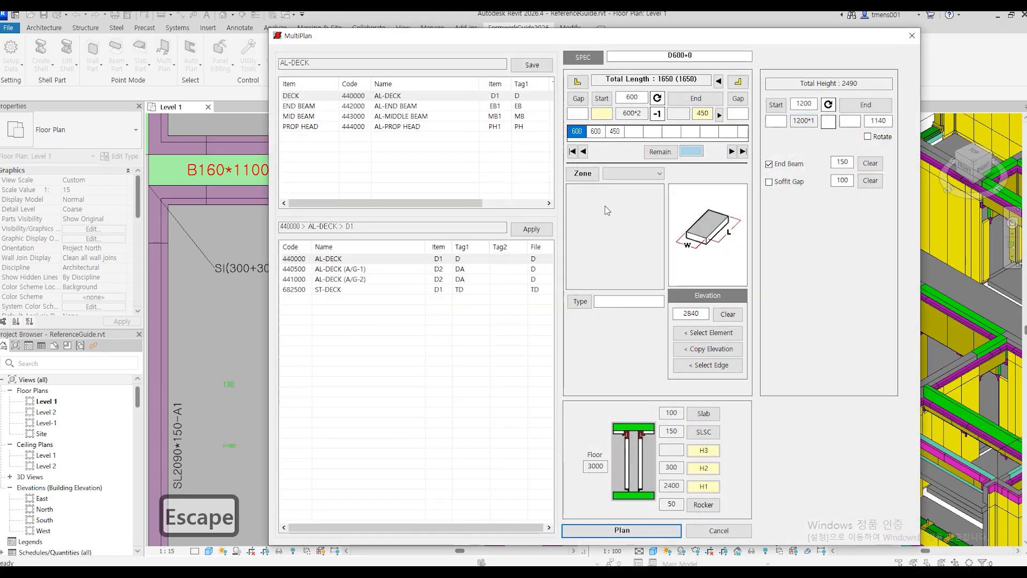
# - Assign zone A1(130-100) to the deck layout, clear its type tag and generate the panels
pyautogui.click(619, 172)
pyautogui.click(620, 184)
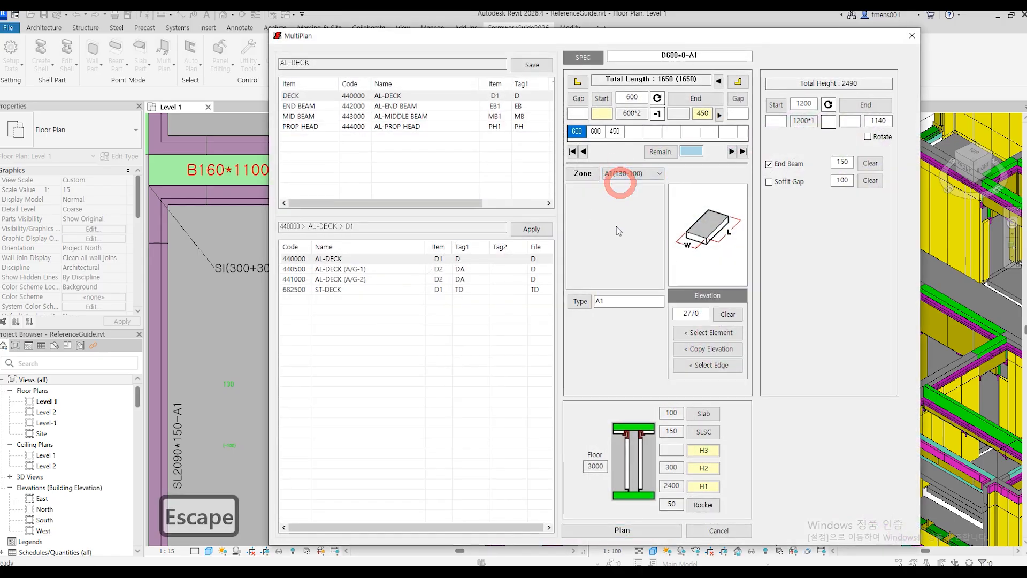
pyautogui.click(579, 301)
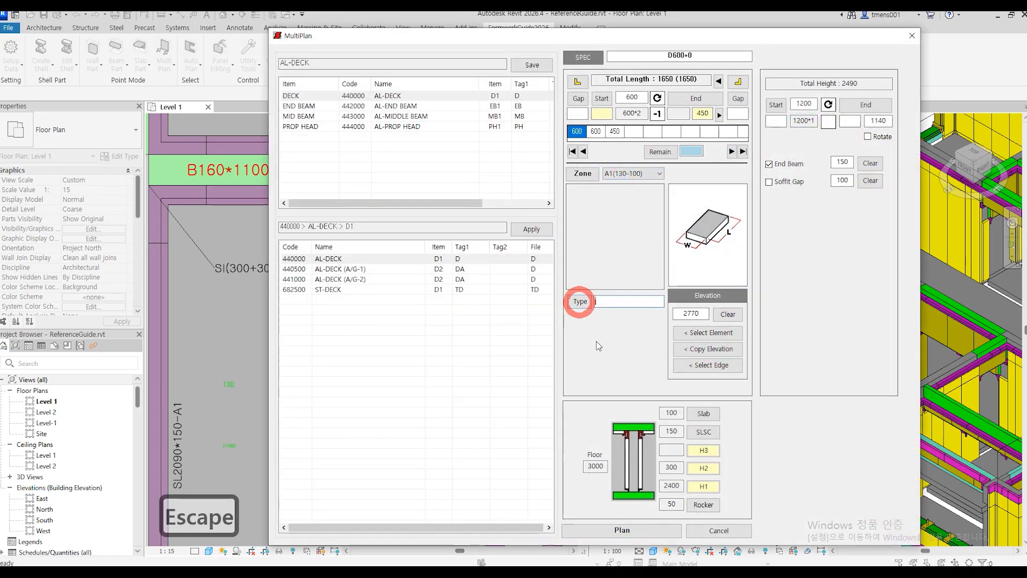
pyautogui.click(619, 529)
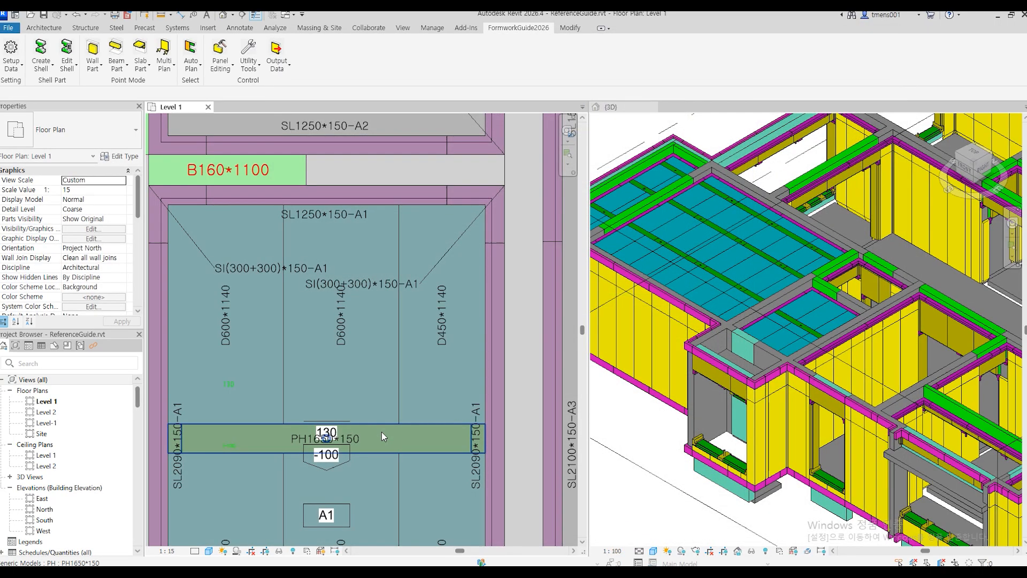
# - Examine the A1 room's deck panels in the 3D view and find the A1 room west of room A7 in plan
pyautogui.scroll(3, 823, 319)
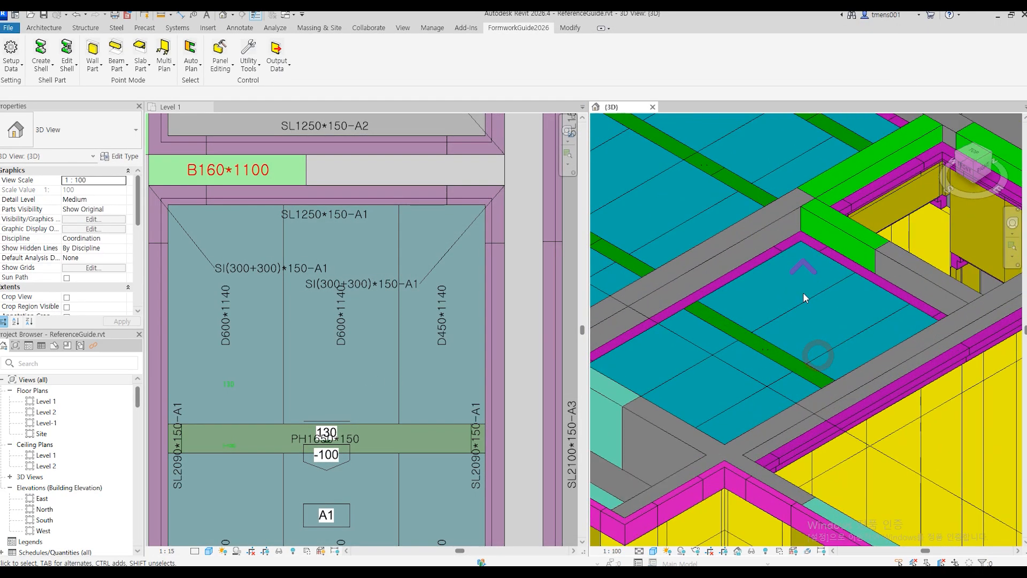
pyautogui.scroll(-3, 803, 292)
pyautogui.click(365, 337)
pyautogui.scroll(-3, 371, 389)
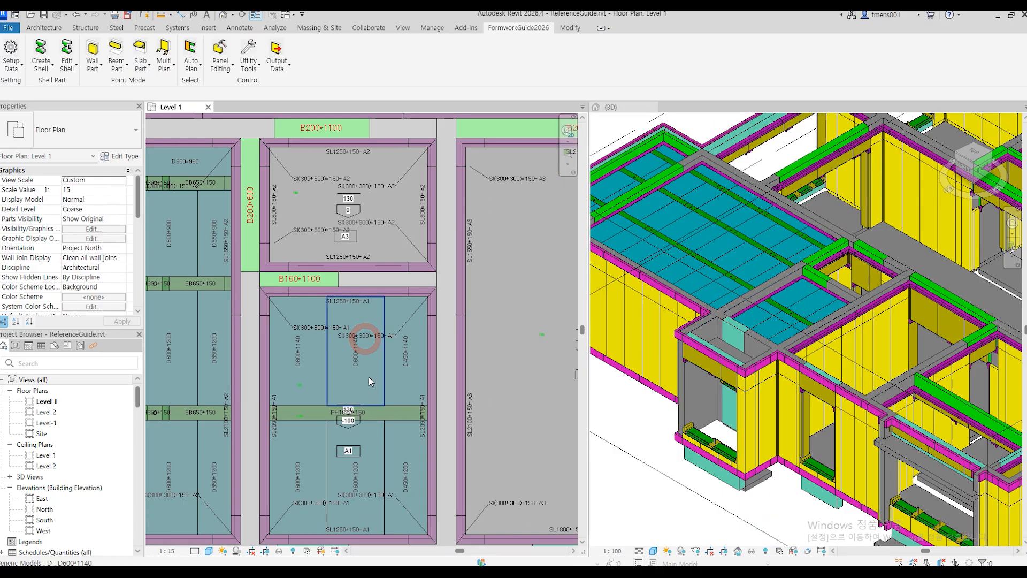
pyautogui.scroll(-3, 362, 353)
pyautogui.moveTo(288, 265); pyautogui.dragTo(462, 427, button='middle')
pyautogui.moveTo(258, 311); pyautogui.dragTo(366, 373, button='middle')
pyautogui.scroll(4, 384, 340)
pyautogui.scroll(3, 371, 338)
pyautogui.scroll(-4, 369, 350)
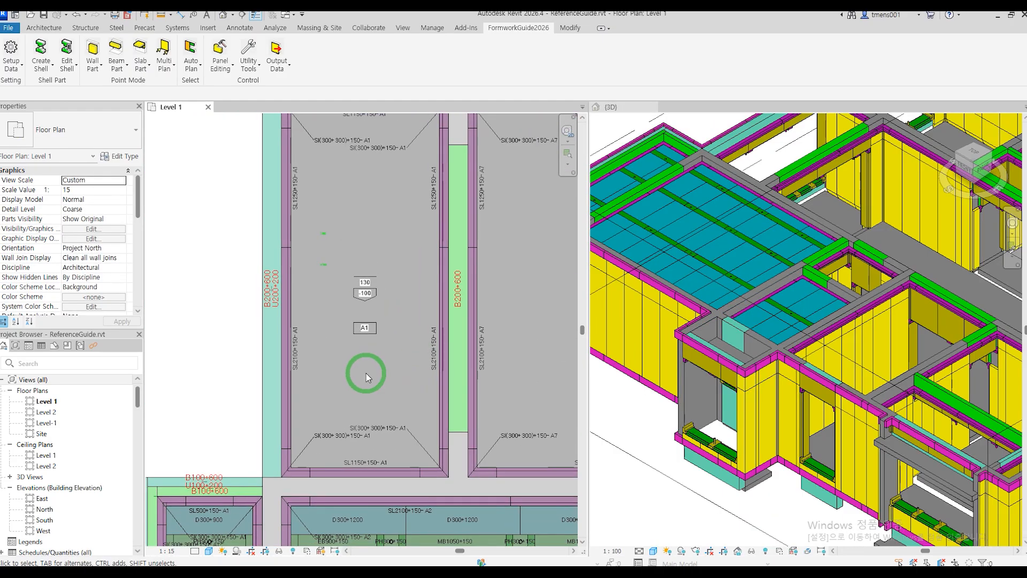
# - Generate AL-DECK panels at elevation 2770 in the A1 room west of A7, from lower-left to upper-right inner corner, without a direction point
pyautogui.press('Return')
pyautogui.scroll(6, 297, 474)
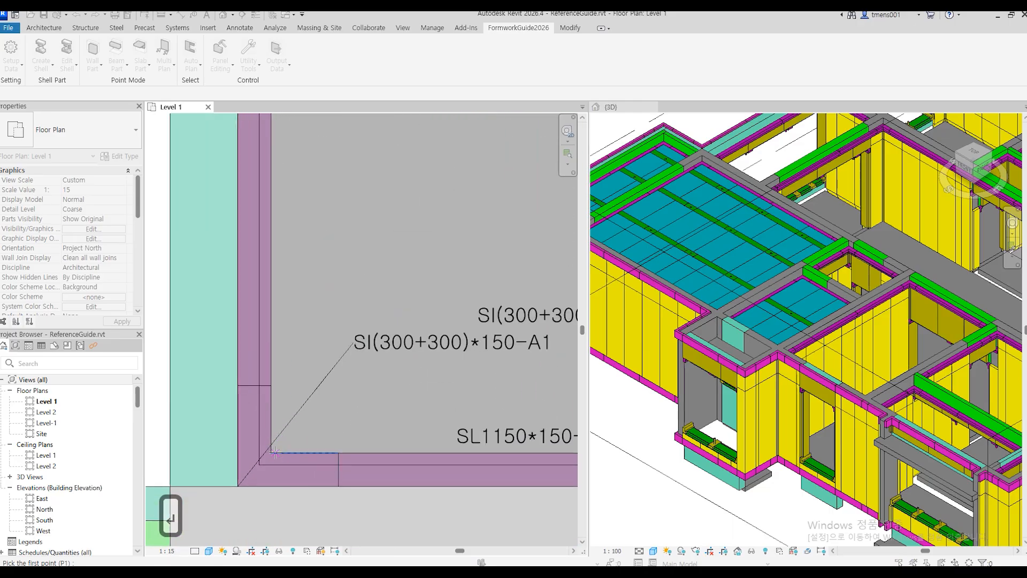
pyautogui.click(271, 453)
pyautogui.scroll(-5, 276, 455)
pyautogui.moveTo(432, 232); pyautogui.dragTo(415, 444, button='middle')
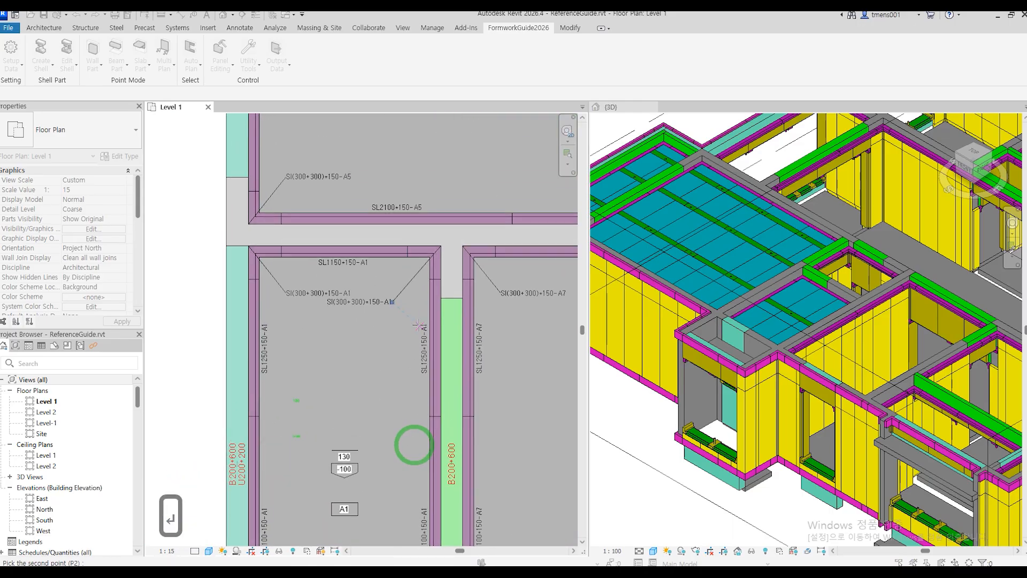
pyautogui.scroll(4, 438, 251)
pyautogui.scroll(2, 439, 246)
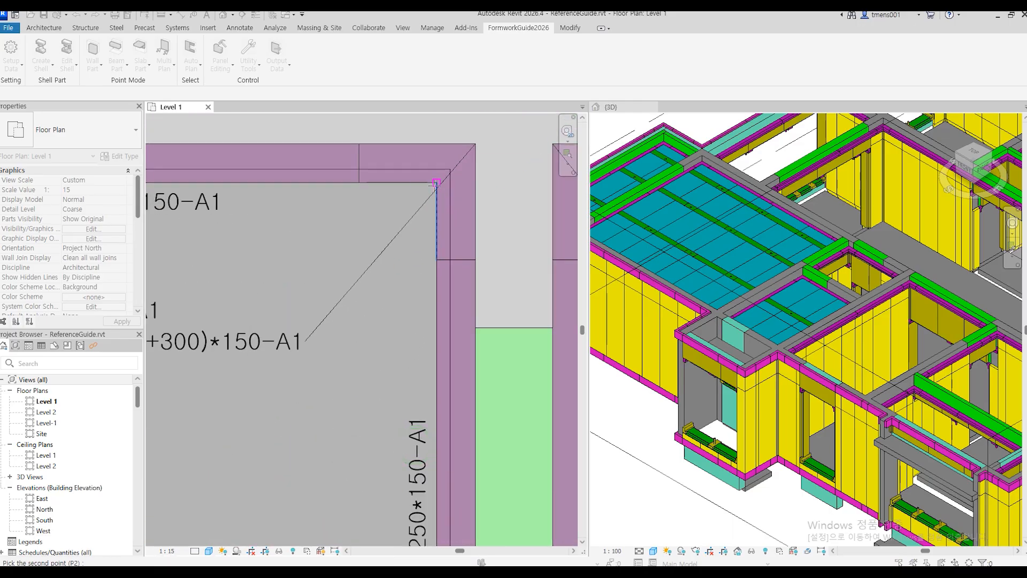
pyautogui.click(436, 183)
pyautogui.press('Escape')
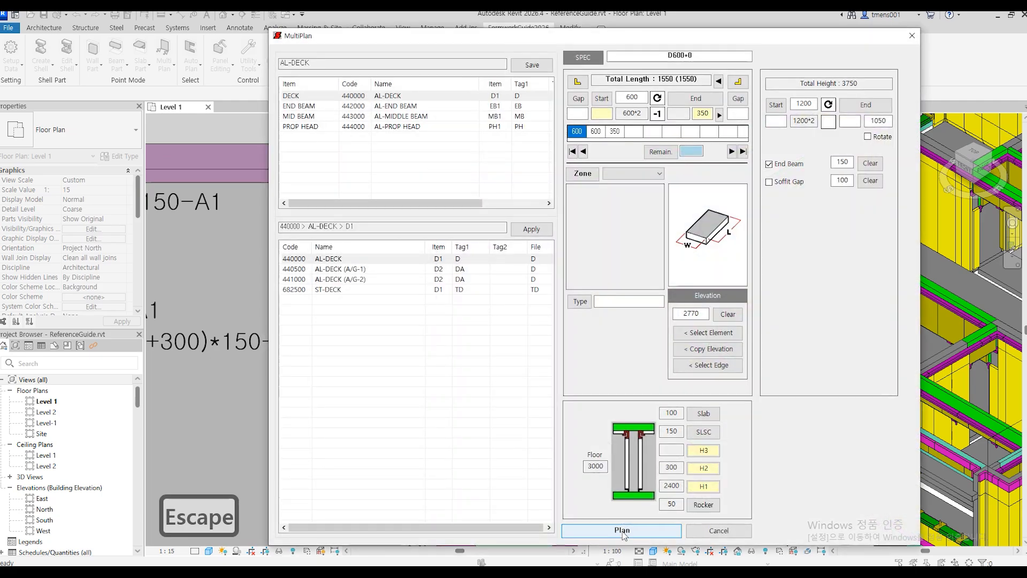
pyautogui.click(622, 531)
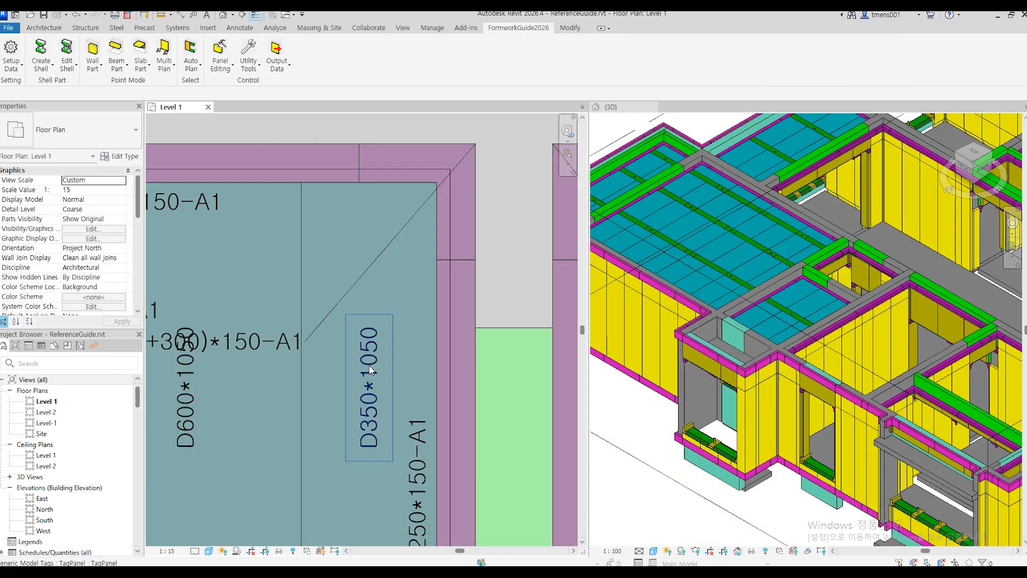
# - Examine the deck of the A1 room west of A7 in 3D and find the A1 room above beam B100*1200 in plan
pyautogui.scroll(-4, 369, 366)
pyautogui.click(807, 249)
pyautogui.scroll(5, 807, 249)
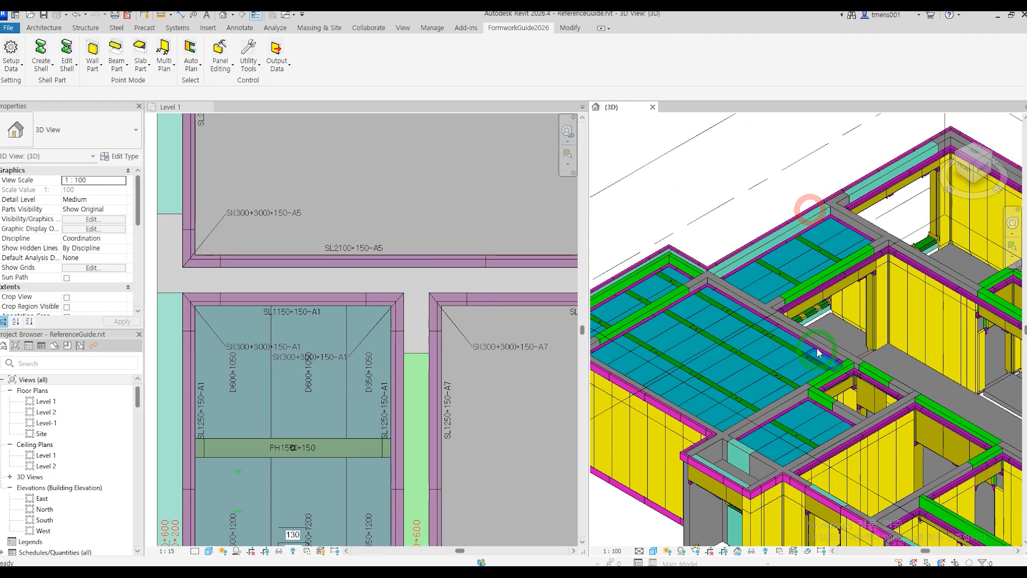
pyautogui.click(335, 383)
pyautogui.scroll(-3, 336, 383)
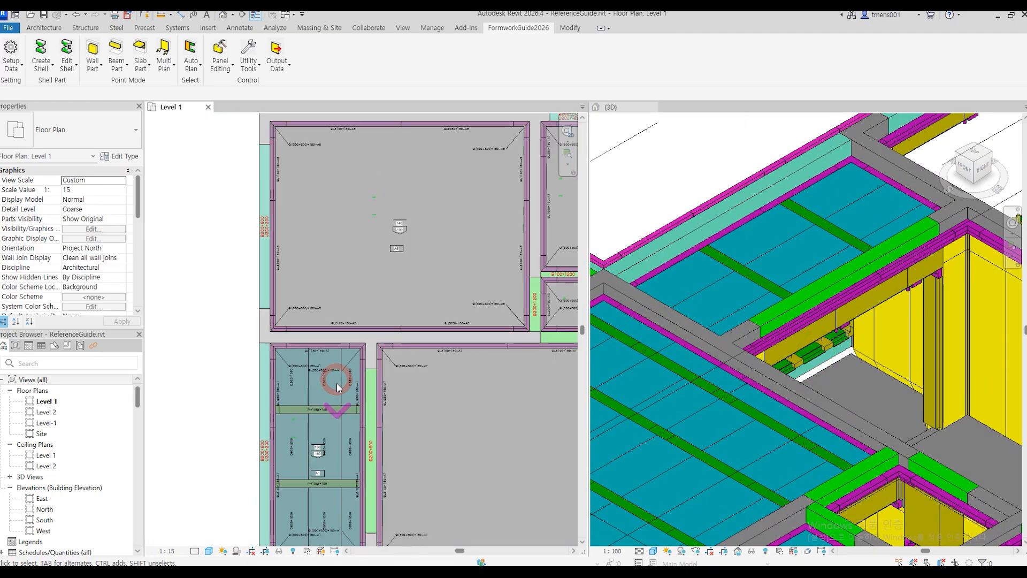
pyautogui.scroll(5, 421, 235)
pyautogui.scroll(-3, 232, 364)
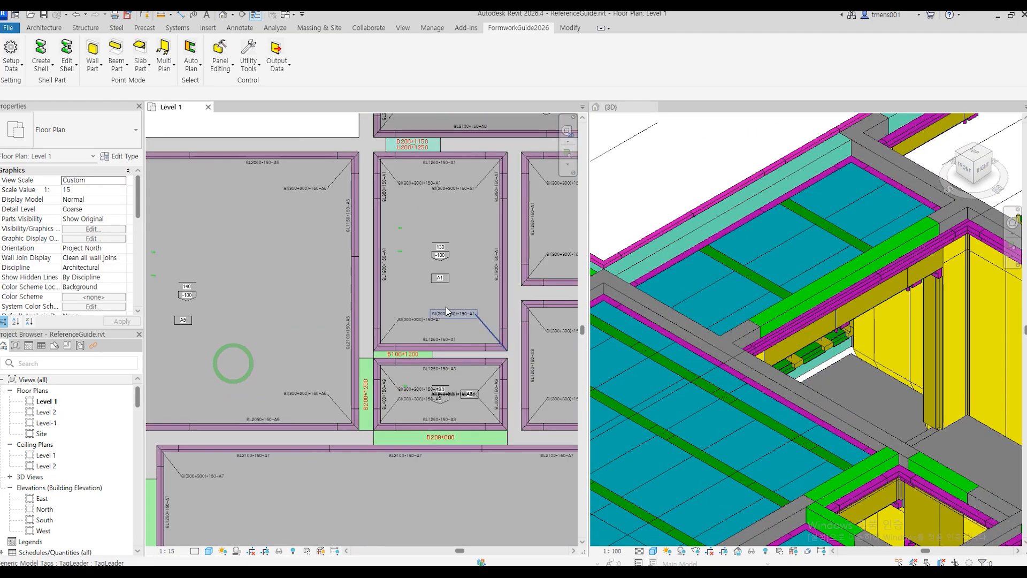
pyautogui.scroll(5, 434, 332)
# - Generate AL-DECK panels in the A1 room above beam B100*1200, from lower-left to upper-right inner corner, without a direction point
pyautogui.press('Return')
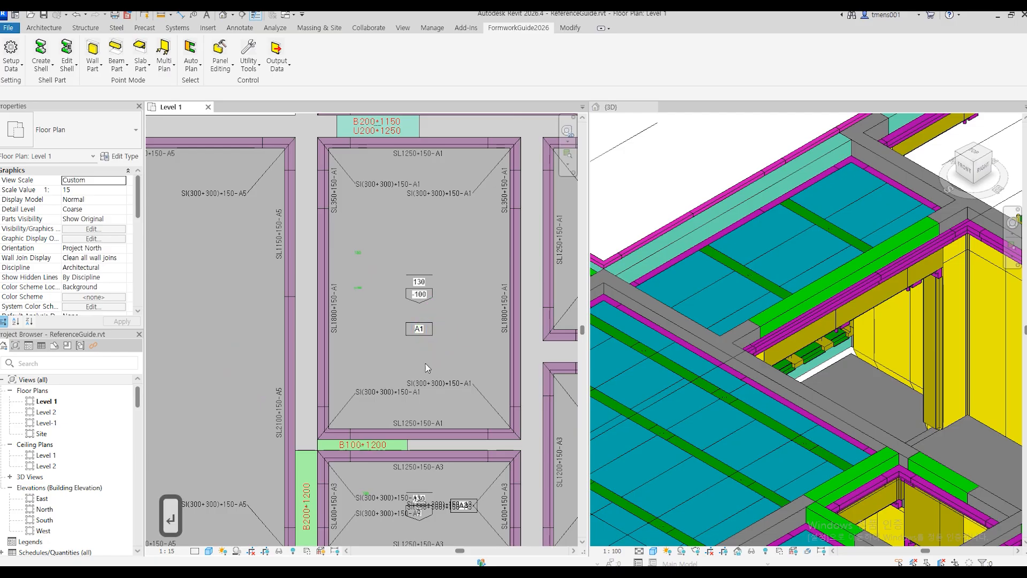
pyautogui.scroll(4, 322, 443)
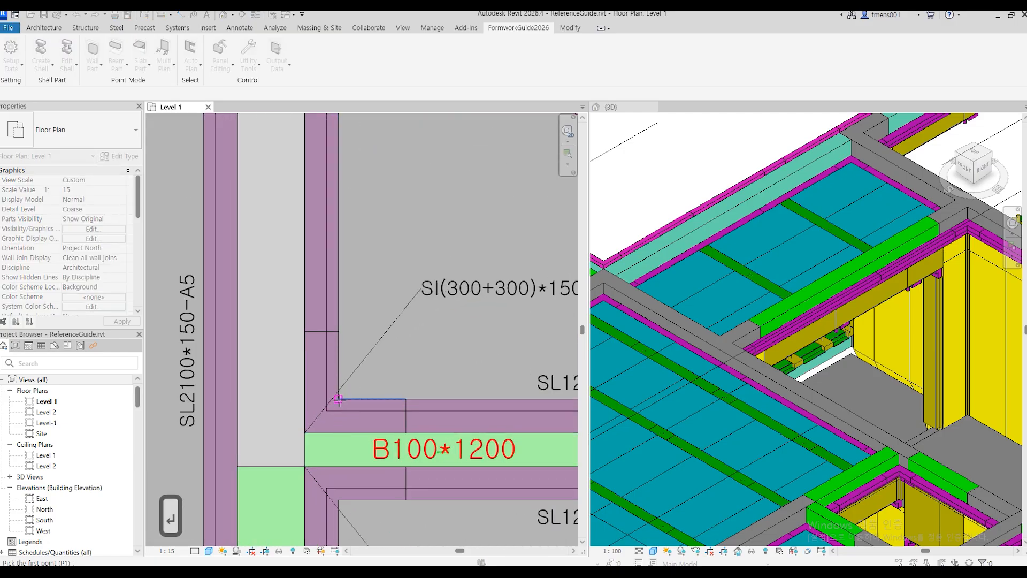
pyautogui.click(338, 399)
pyautogui.scroll(-4, 339, 402)
pyautogui.scroll(4, 402, 333)
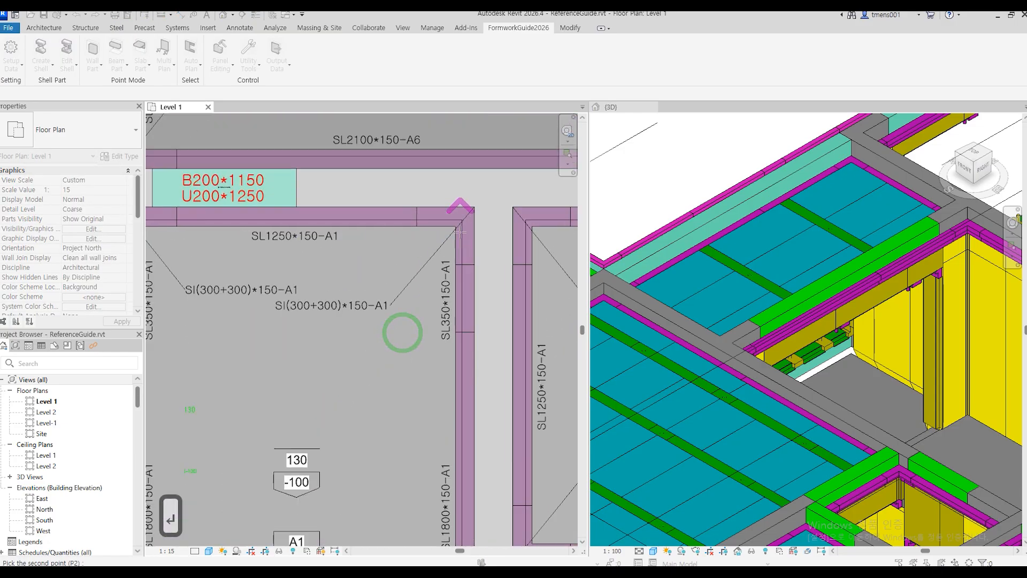
pyautogui.scroll(2, 460, 232)
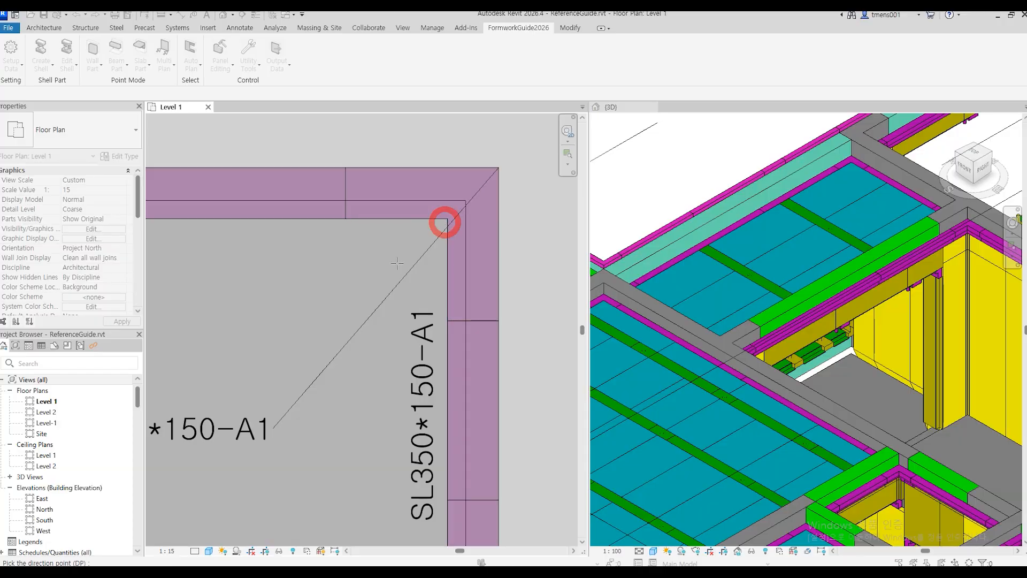
pyautogui.press('Escape')
pyautogui.click(588, 530)
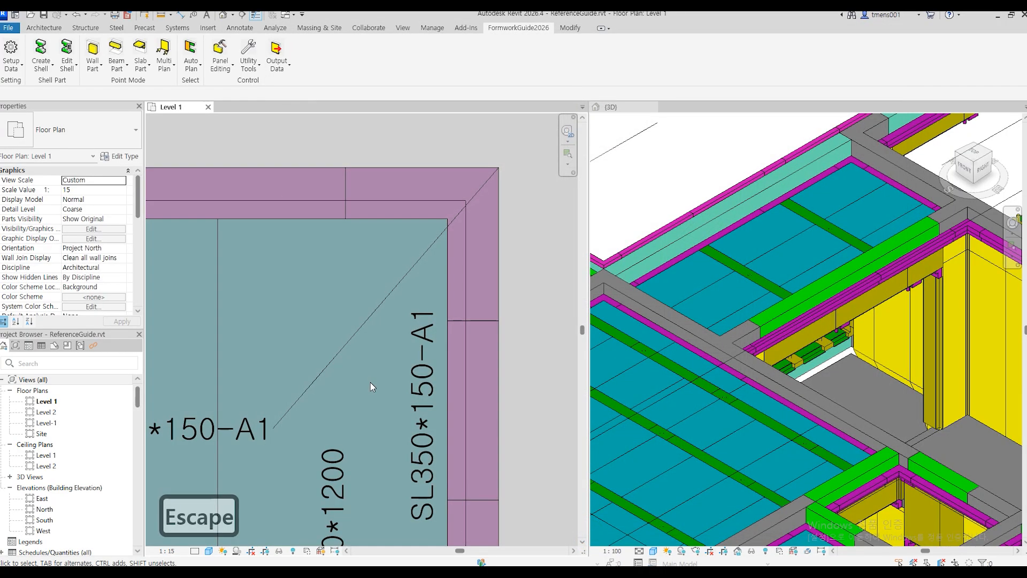
# - Examine the new deck above beam B100*1200 in the 3D view and find the adjacent A1 room to its east in plan
pyautogui.scroll(-5, 370, 382)
pyautogui.click(881, 339)
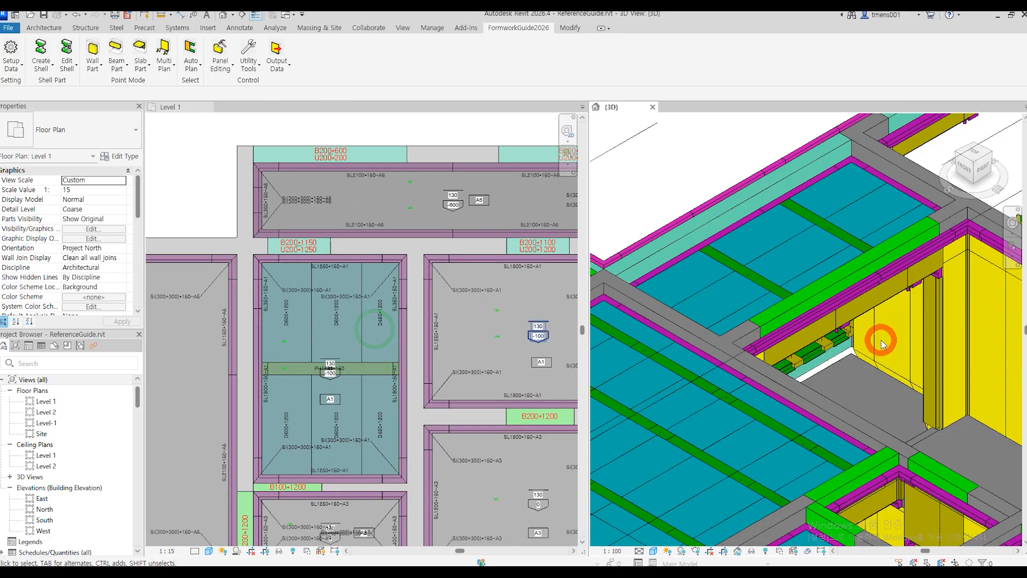
pyautogui.moveTo(881, 339); pyautogui.dragTo(688, 356, button='middle')
pyautogui.scroll(-3, 678, 355)
pyautogui.moveTo(907, 407); pyautogui.dragTo(705, 407, button='middle')
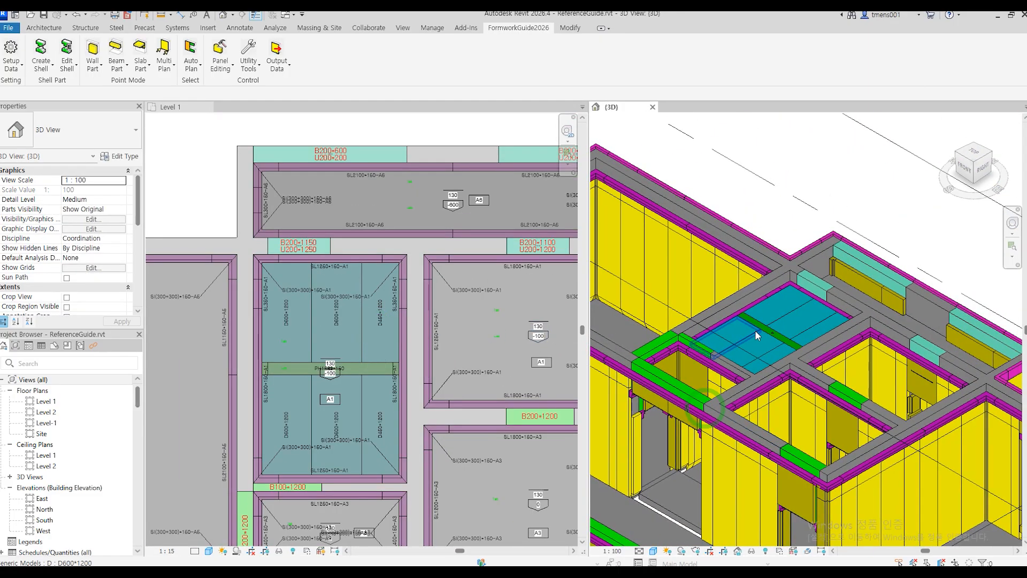
pyautogui.click(487, 315)
pyautogui.moveTo(520, 380); pyautogui.dragTo(367, 382, button='middle')
pyautogui.scroll(2, 372, 343)
# - Generate AL-DECK panels in the A1 room below beam B200*1100, from lower-left to upper-right inner corner, without a direction point
pyautogui.press('Return')
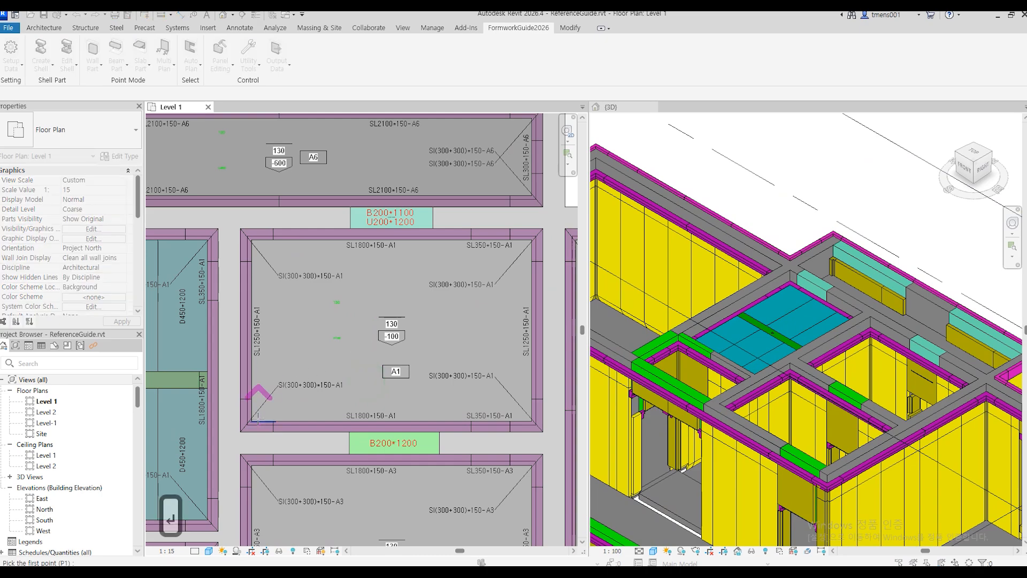
pyautogui.scroll(5, 249, 422)
pyautogui.click(245, 423)
pyautogui.scroll(-4, 267, 420)
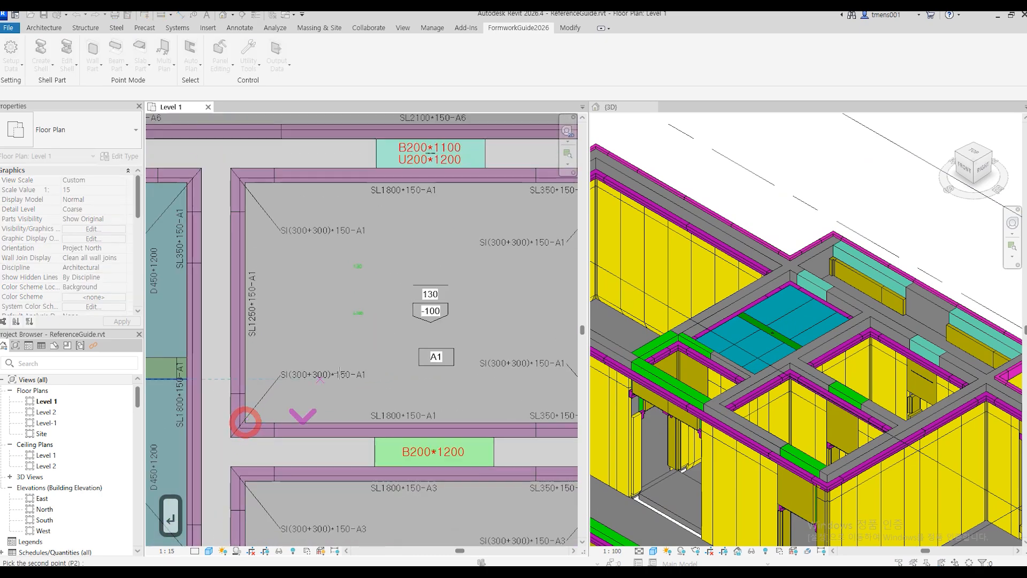
pyautogui.scroll(6, 289, 368)
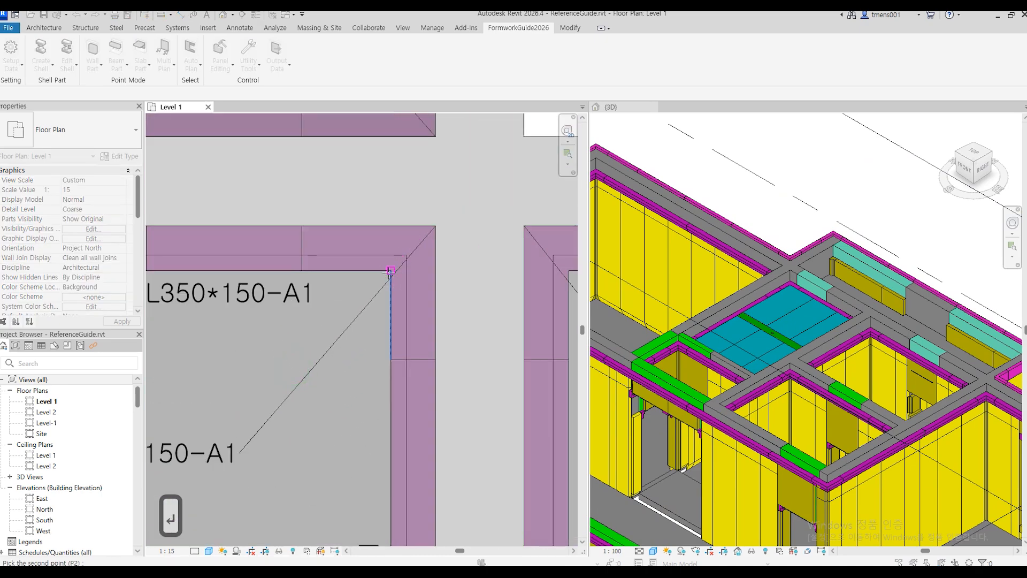
pyautogui.click(388, 273)
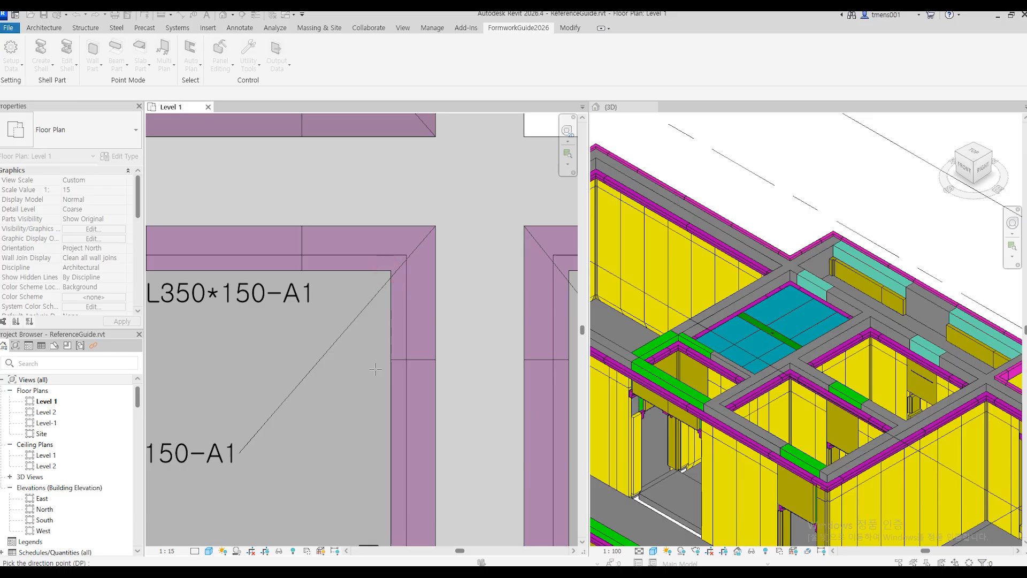
pyautogui.press('Escape')
pyautogui.click(616, 530)
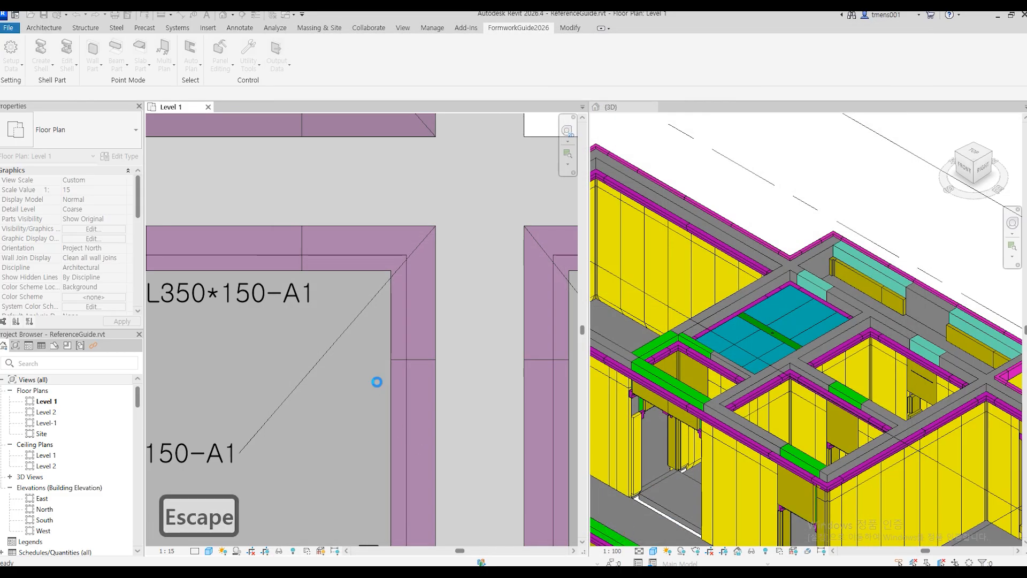
# - Look over the remaining undecked rooms in plan and find the A3 room between beams B200*1100 and B160*1100
pyautogui.scroll(-5, 377, 382)
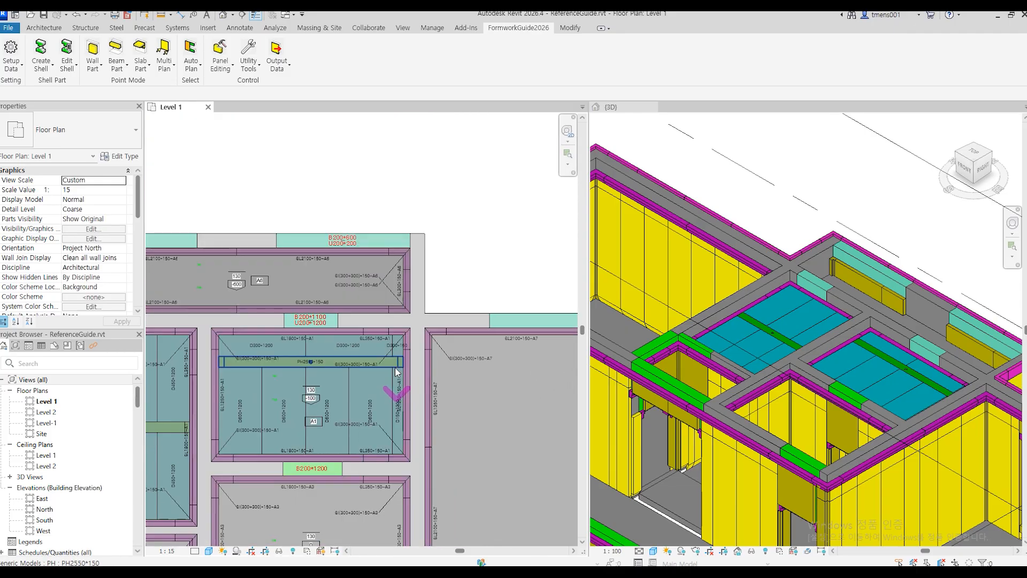
pyautogui.moveTo(384, 360); pyautogui.dragTo(429, 233, button='middle')
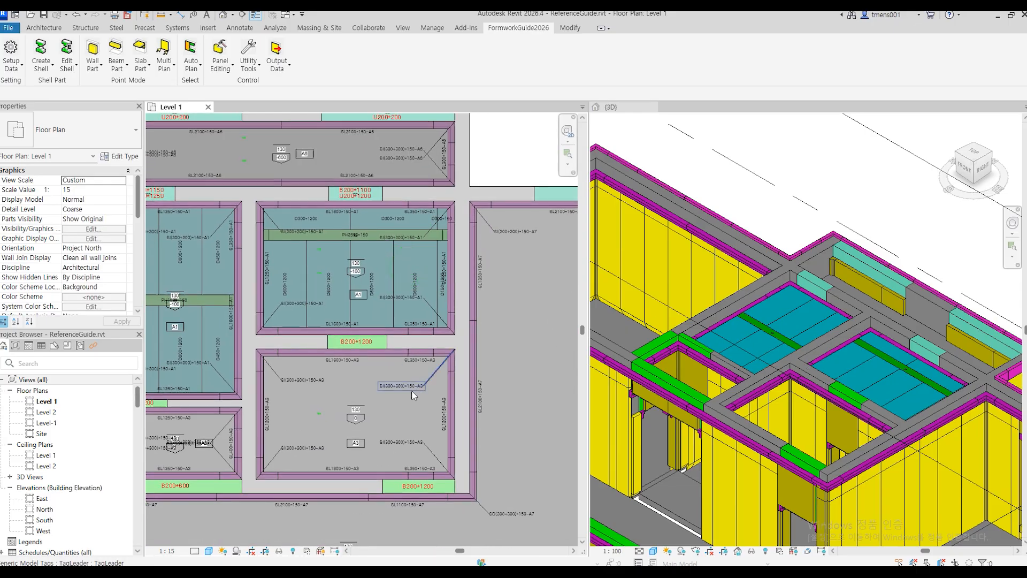
pyautogui.scroll(-3, 373, 390)
pyautogui.scroll(6, 386, 419)
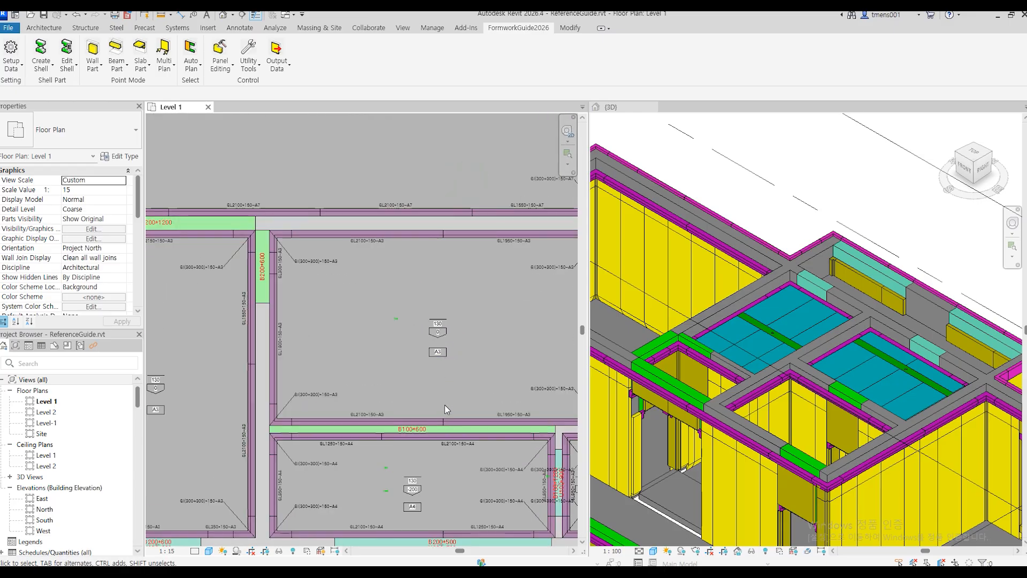
pyautogui.moveTo(446, 406); pyautogui.dragTo(374, 326, button='middle')
pyautogui.moveTo(367, 321); pyautogui.dragTo(497, 338, button='middle')
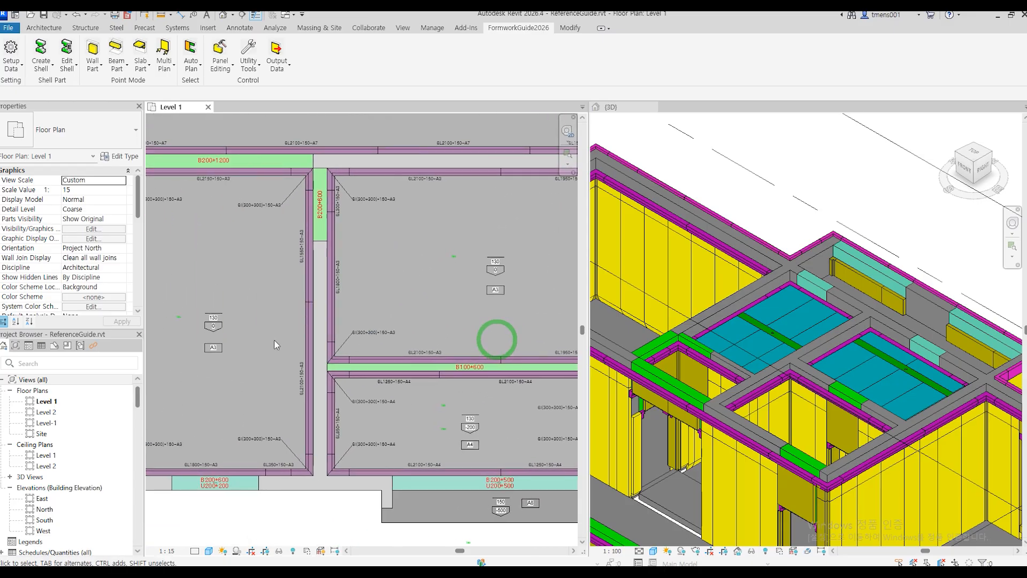
pyautogui.moveTo(276, 341); pyautogui.dragTo(431, 342, button='middle')
pyautogui.moveTo(335, 351); pyautogui.dragTo(481, 355, button='middle')
pyautogui.scroll(1, 328, 232)
pyautogui.scroll(2, 328, 234)
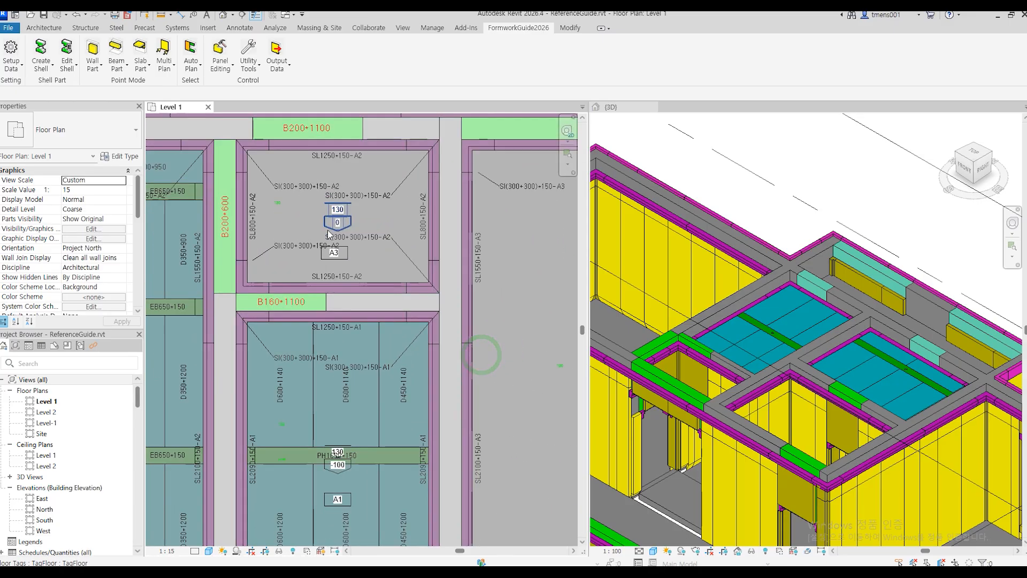
pyautogui.scroll(-4, 328, 234)
pyautogui.moveTo(354, 390); pyautogui.dragTo(428, 390, button='middle')
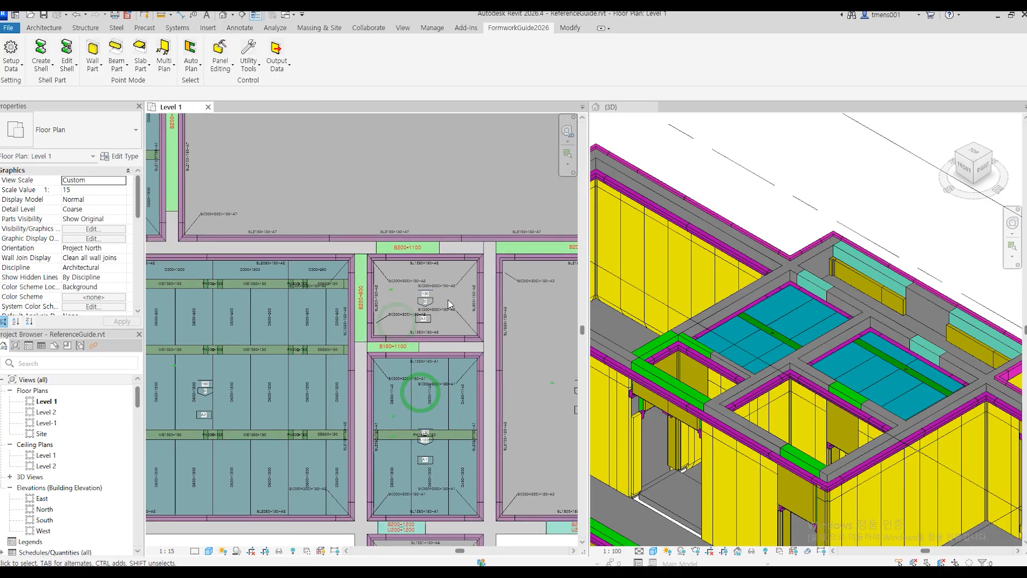
pyautogui.scroll(4, 392, 335)
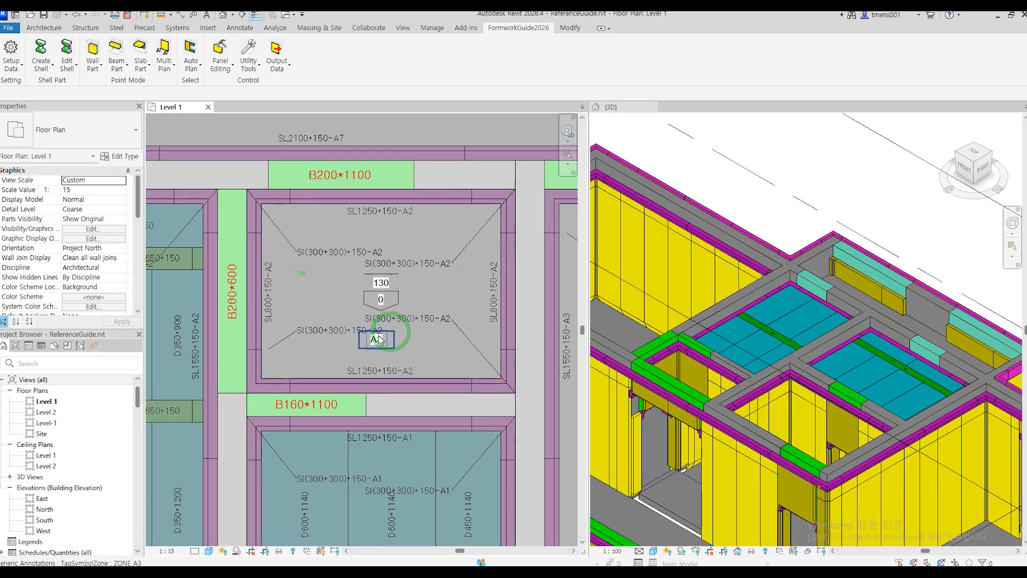
# - Generate AL-DECK panels between the inner corners of the A3 room above beam B160*1100, with zone A3(130), blank type and no direction point
pyautogui.press('Return')
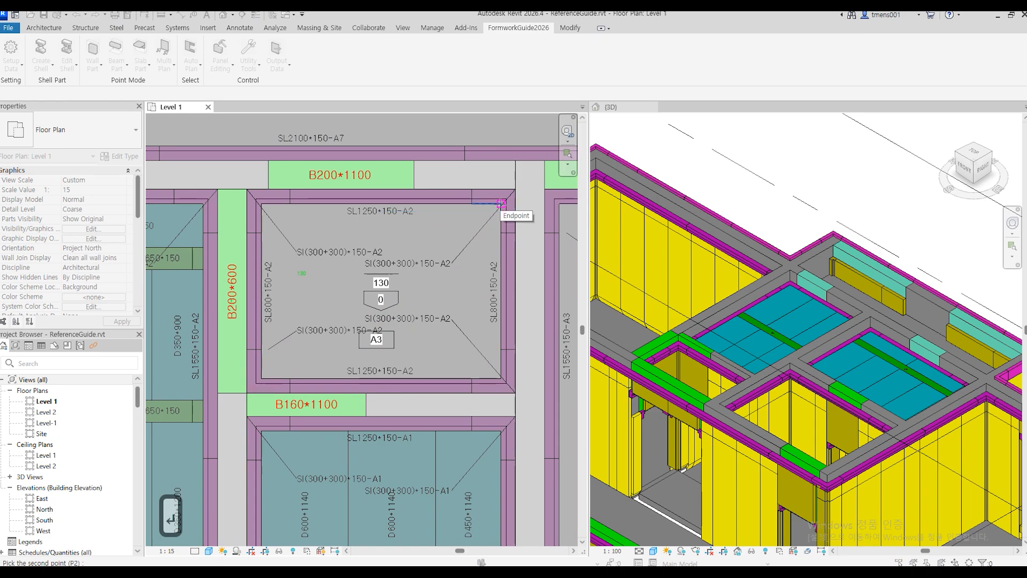
pyautogui.click(500, 204)
pyautogui.press('Escape')
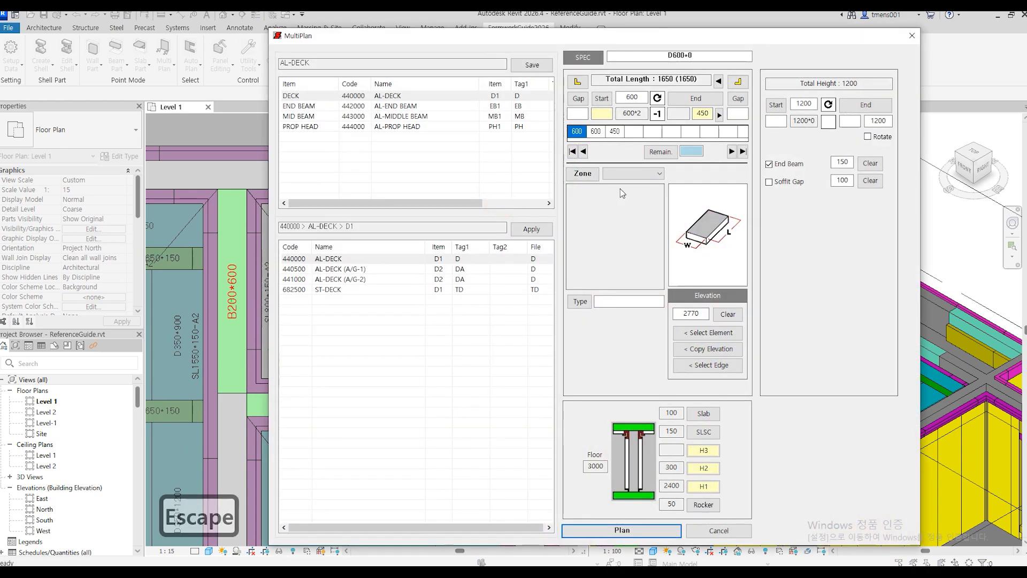
pyautogui.click(633, 174)
pyautogui.click(618, 201)
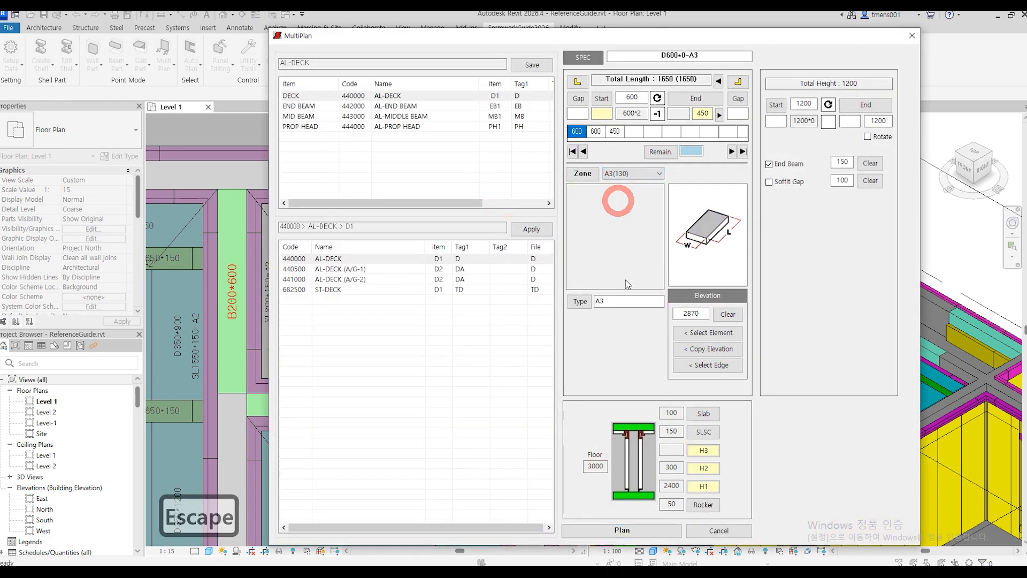
pyautogui.click(581, 302)
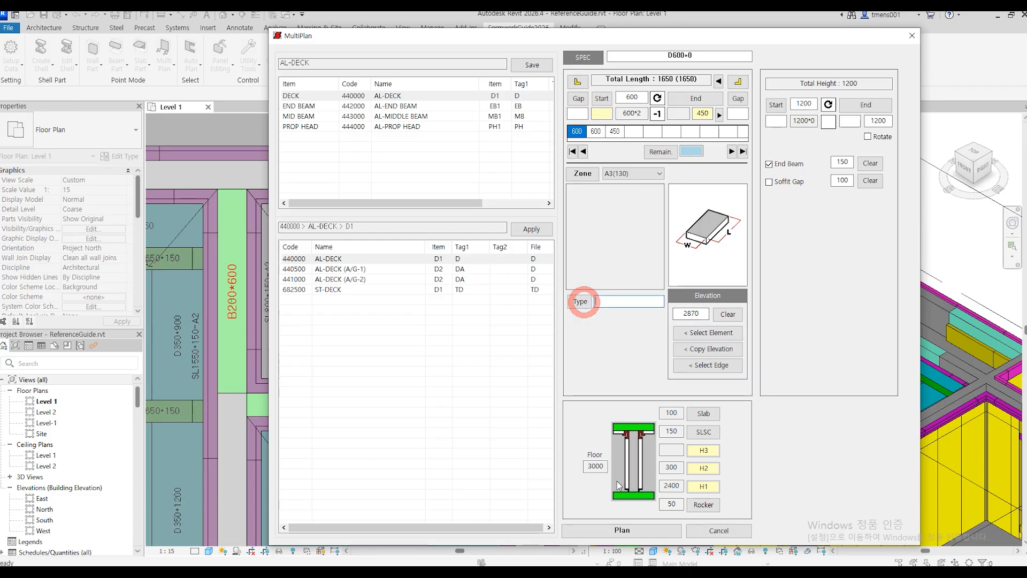
pyautogui.click(621, 530)
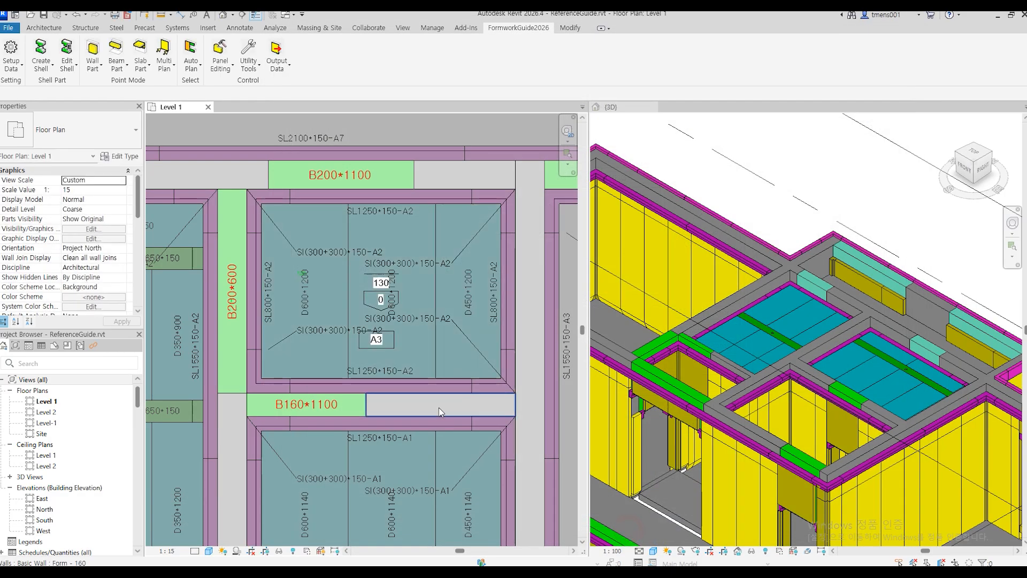
# - Generate AL-DECK panels in the adjacent A3 room to the east, from lower-left to upper-right inner corner, without a direction point
pyautogui.scroll(-3, 407, 310)
pyautogui.scroll(2, 405, 309)
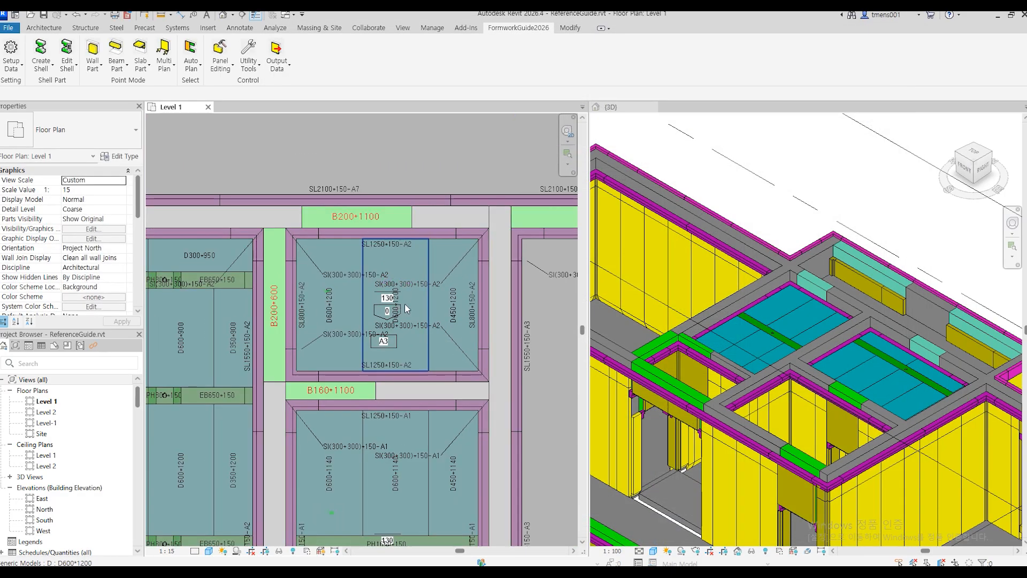
pyautogui.scroll(-4, 398, 312)
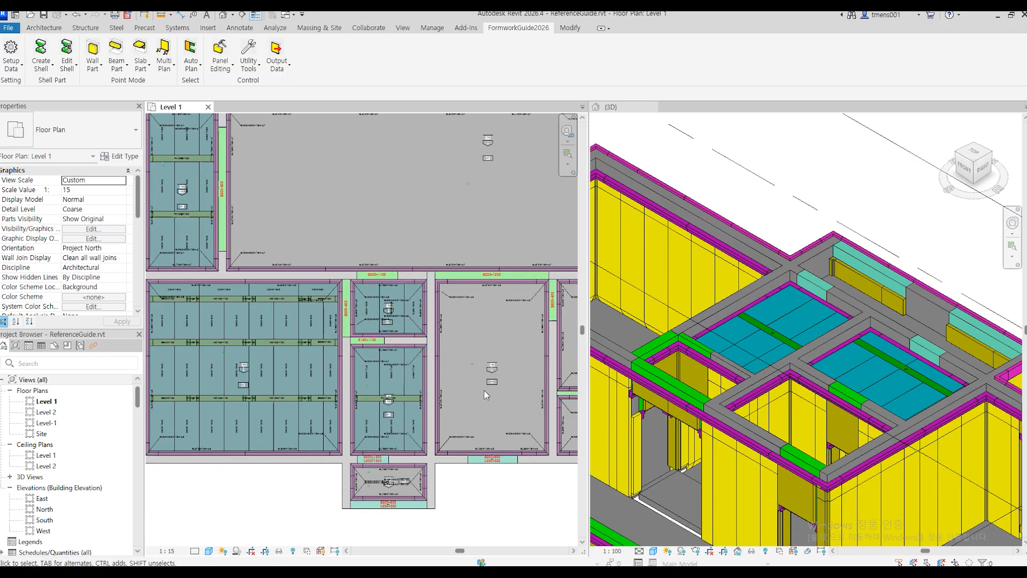
pyautogui.scroll(5, 489, 368)
pyautogui.scroll(4, 233, 508)
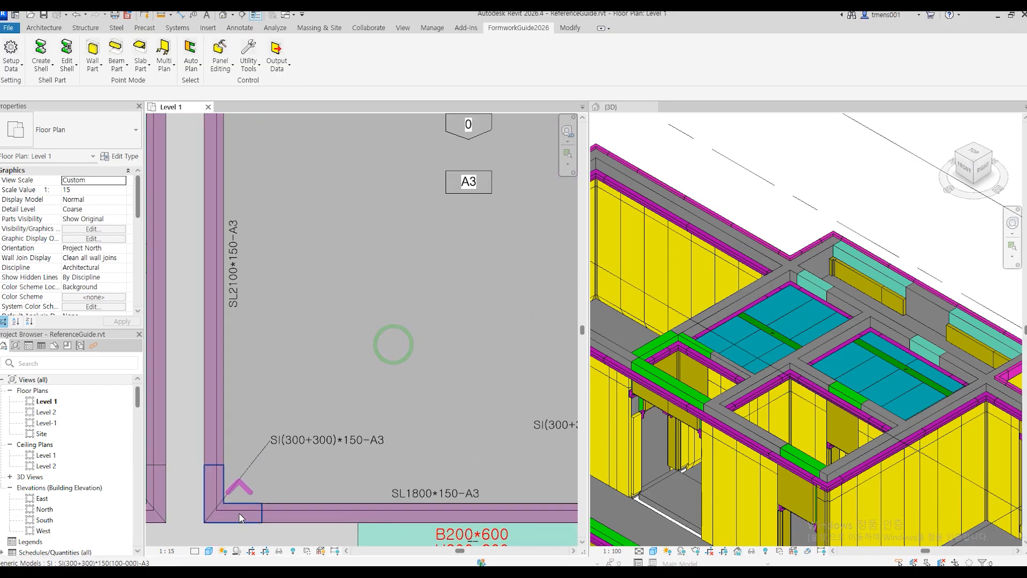
pyautogui.click(220, 502)
pyautogui.scroll(-4, 221, 502)
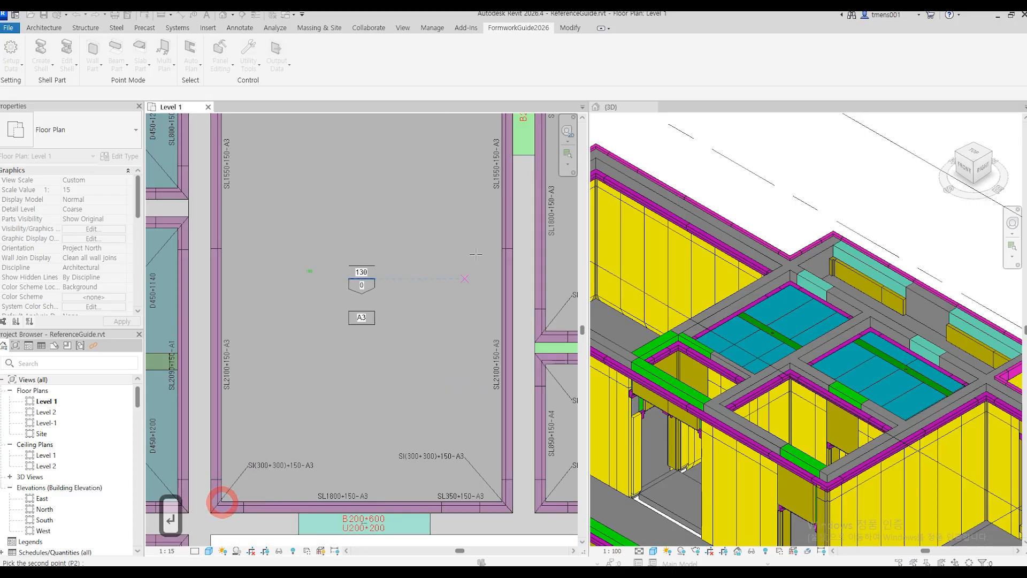
pyautogui.scroll(5, 454, 435)
pyautogui.scroll(3, 469, 318)
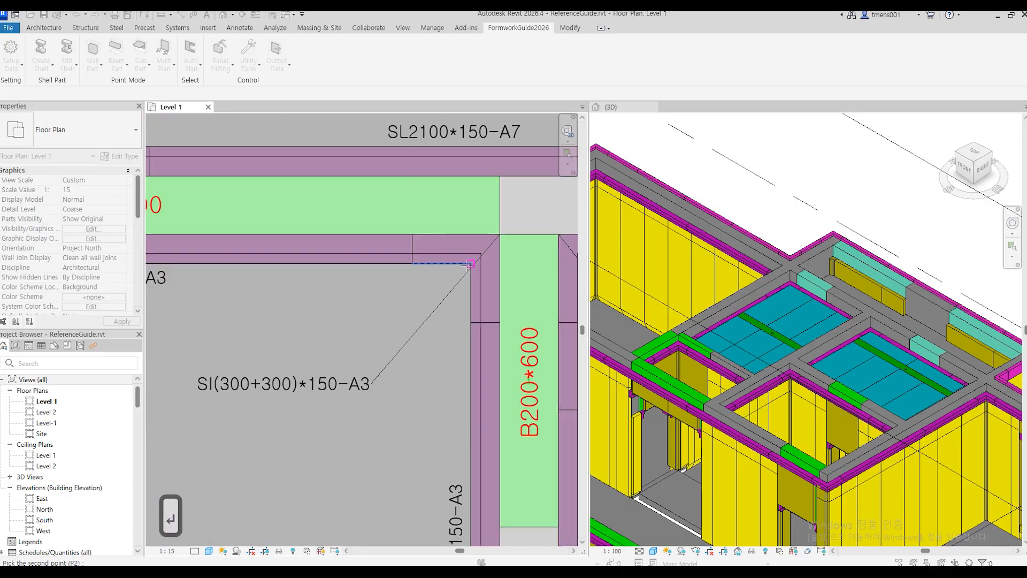
pyautogui.click(470, 263)
pyautogui.press('Escape')
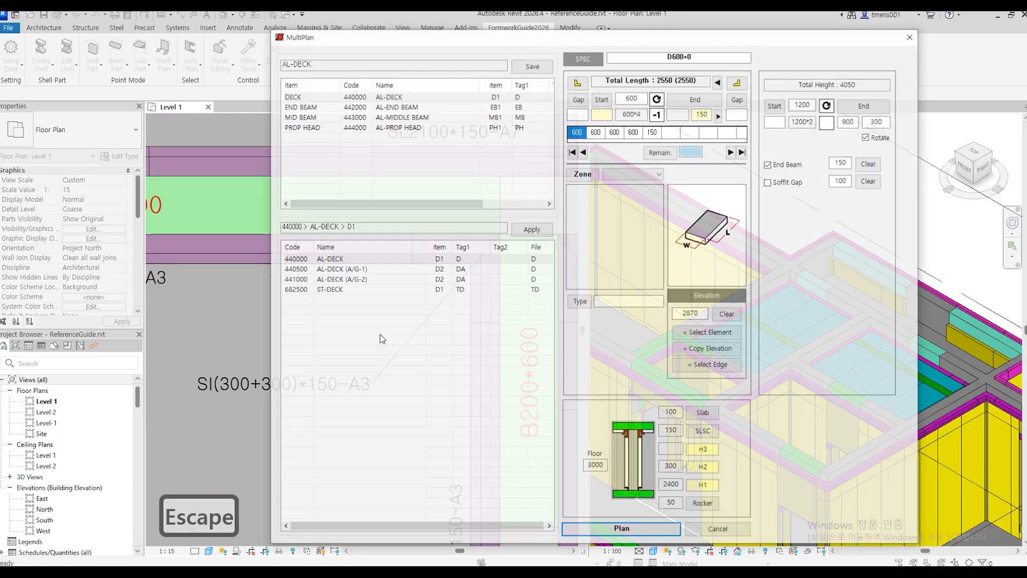
pyautogui.click(592, 533)
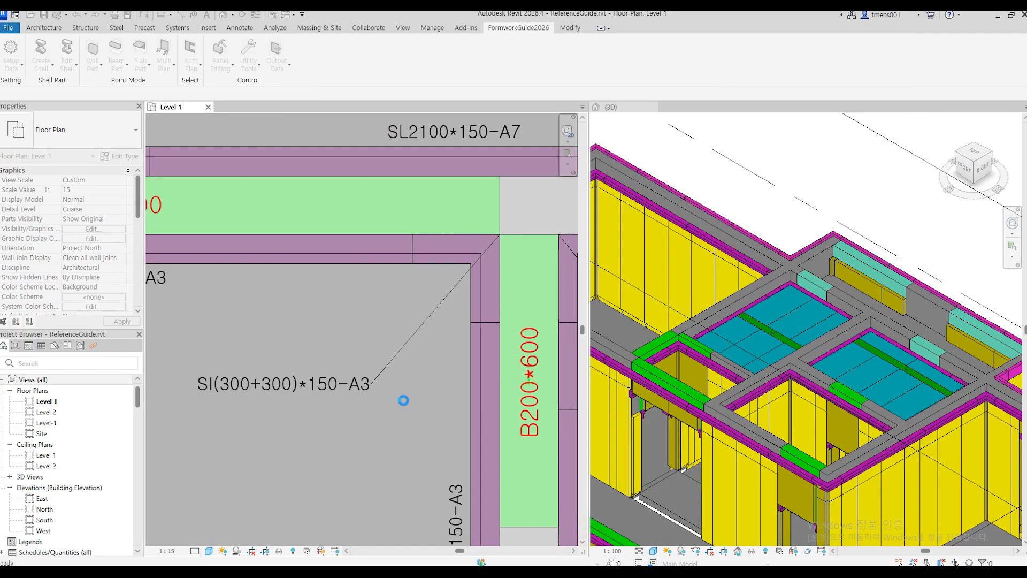
# - Examine the new A3 deck in plan, look over the decks in 3D, and find the A3 room above beam B100*600
pyautogui.scroll(-3, 404, 400)
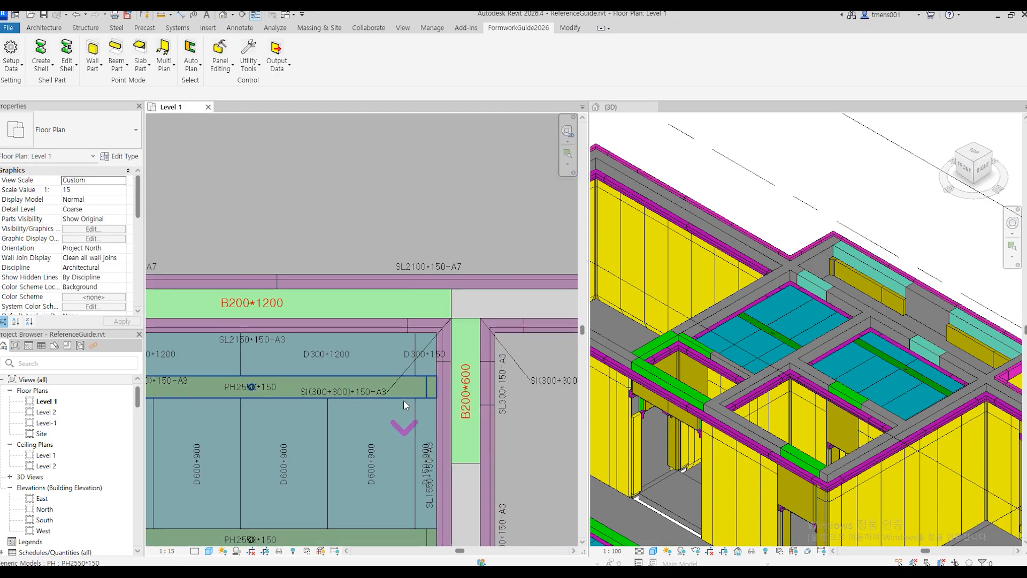
pyautogui.moveTo(403, 400)
pyautogui.mouseDown(button='middle')
pyautogui.moveTo(396, 389)
pyautogui.moveTo(447, 263)
pyautogui.mouseUp(button='middle')
pyautogui.scroll(-2, 447, 263)
pyautogui.scroll(-4, 819, 386)
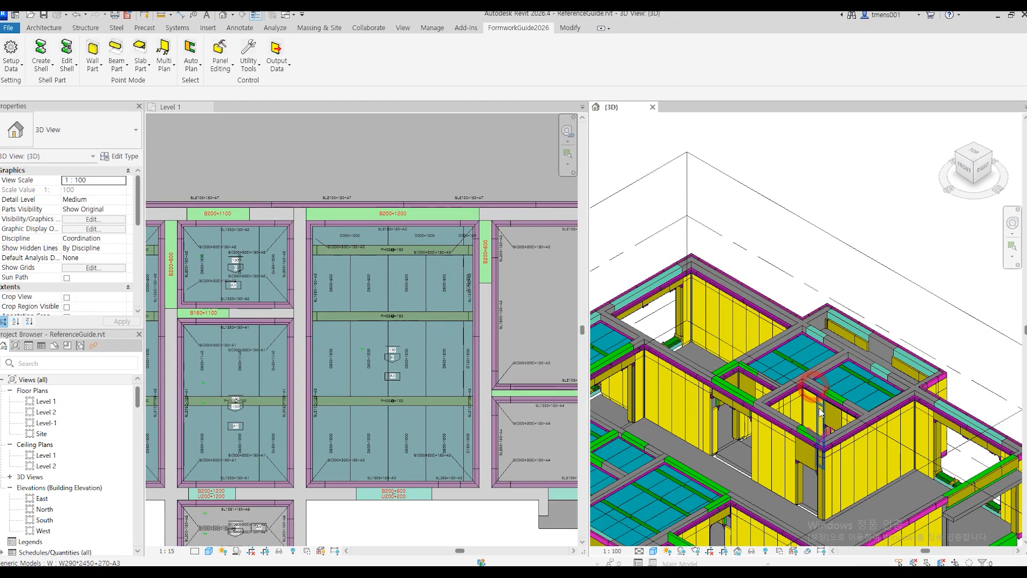
pyautogui.moveTo(827, 392); pyautogui.dragTo(885, 288, button='middle')
pyautogui.moveTo(819, 300); pyautogui.dragTo(849, 354, button='middle')
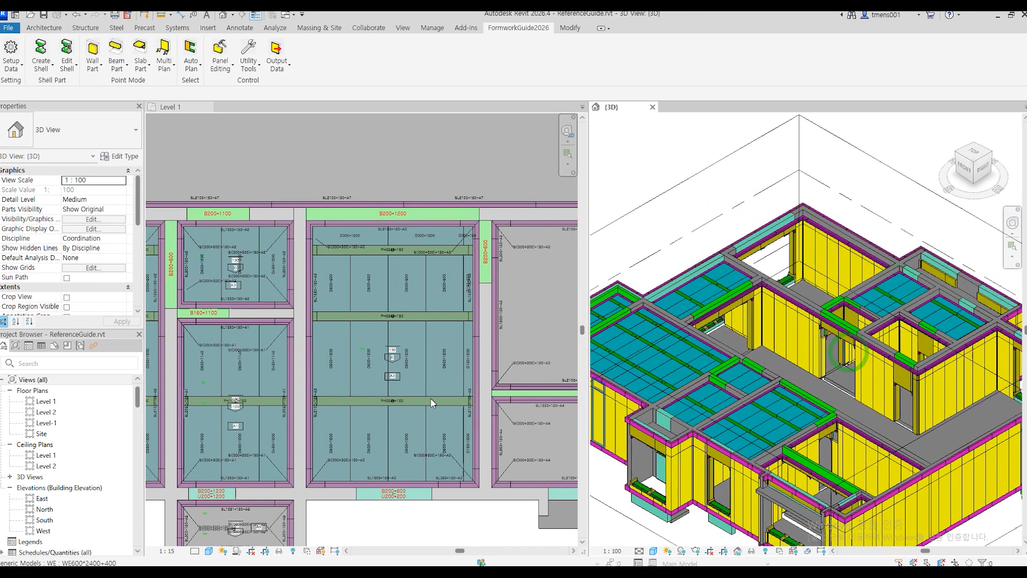
pyautogui.click(430, 399)
pyautogui.moveTo(311, 475); pyautogui.dragTo(431, 311, button='middle')
pyautogui.scroll(5, 360, 375)
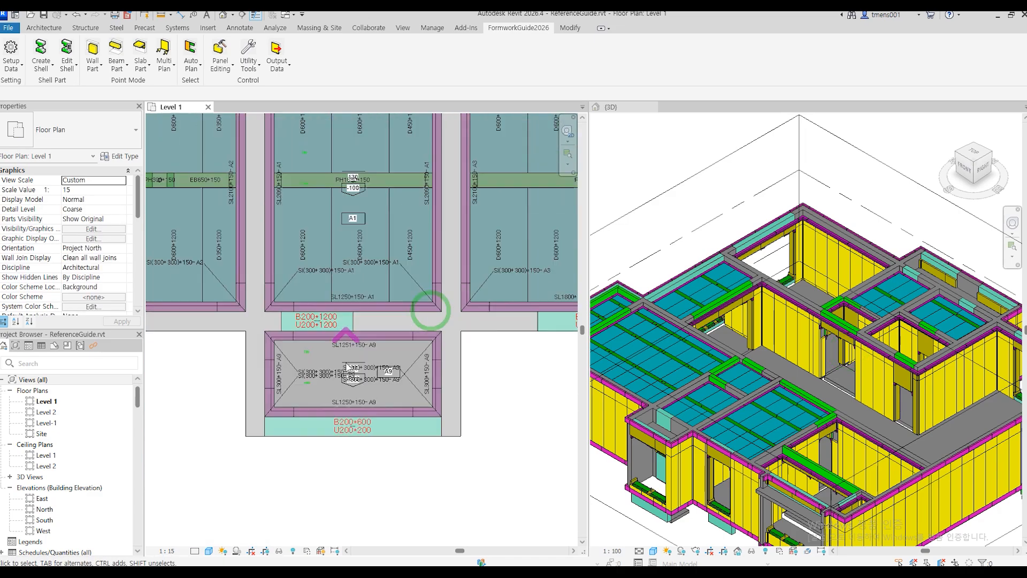
pyautogui.scroll(-4, 422, 392)
pyautogui.moveTo(500, 336); pyautogui.dragTo(224, 422, button='middle')
pyautogui.scroll(2, 473, 406)
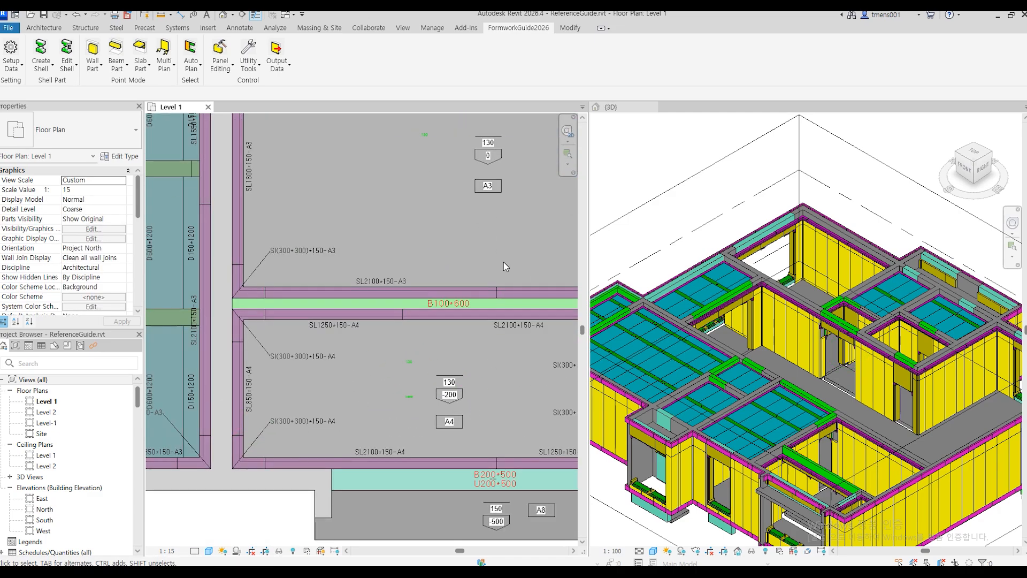
pyautogui.moveTo(489, 281); pyautogui.dragTo(455, 444, button='middle')
pyautogui.scroll(4, 286, 394)
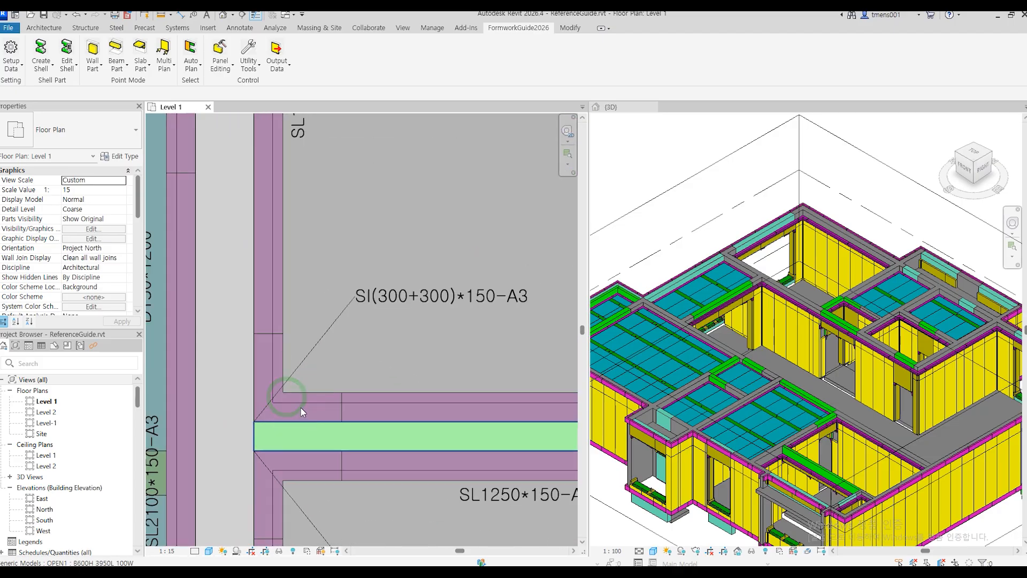
# - Generate AL-DECK panels in the A3 room above beam B100*600, from lower-left to upper-right inner corner, without a direction point
pyautogui.press('Return')
pyautogui.click(285, 393)
pyautogui.scroll(-4, 287, 392)
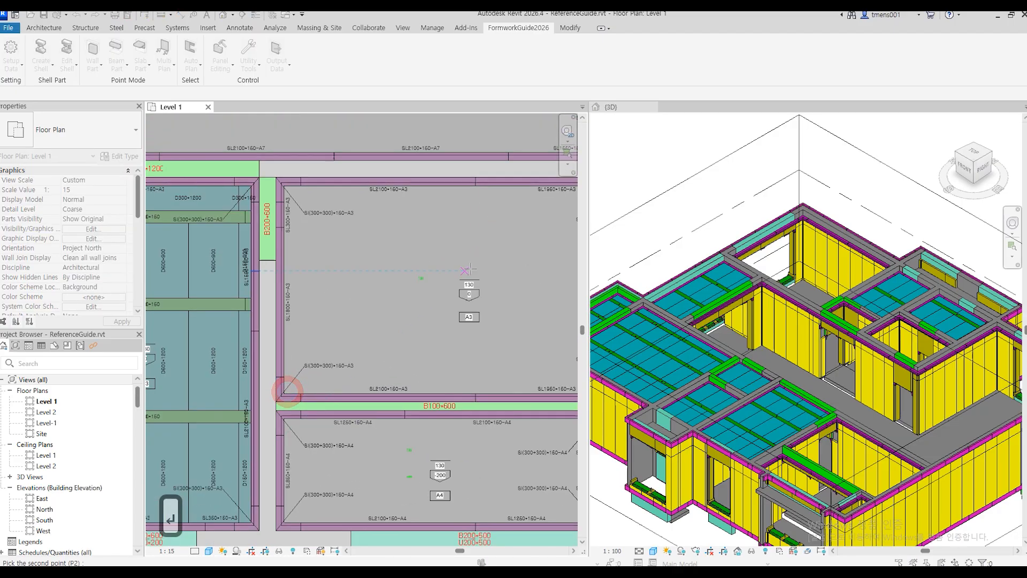
pyautogui.moveTo(477, 263); pyautogui.dragTo(290, 351, button='middle')
pyautogui.scroll(2, 452, 280)
pyautogui.scroll(1, 476, 270)
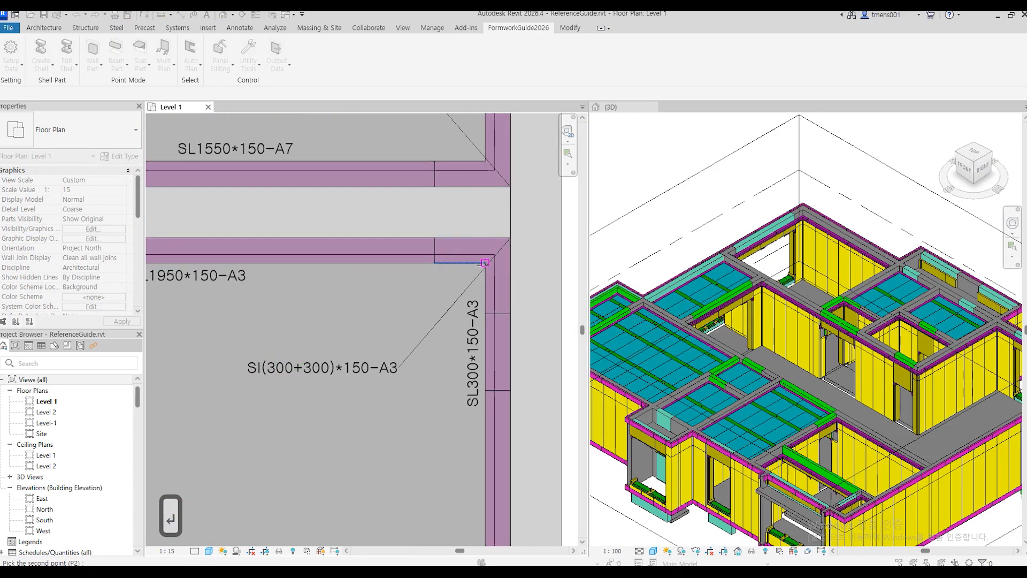
pyautogui.press('Escape')
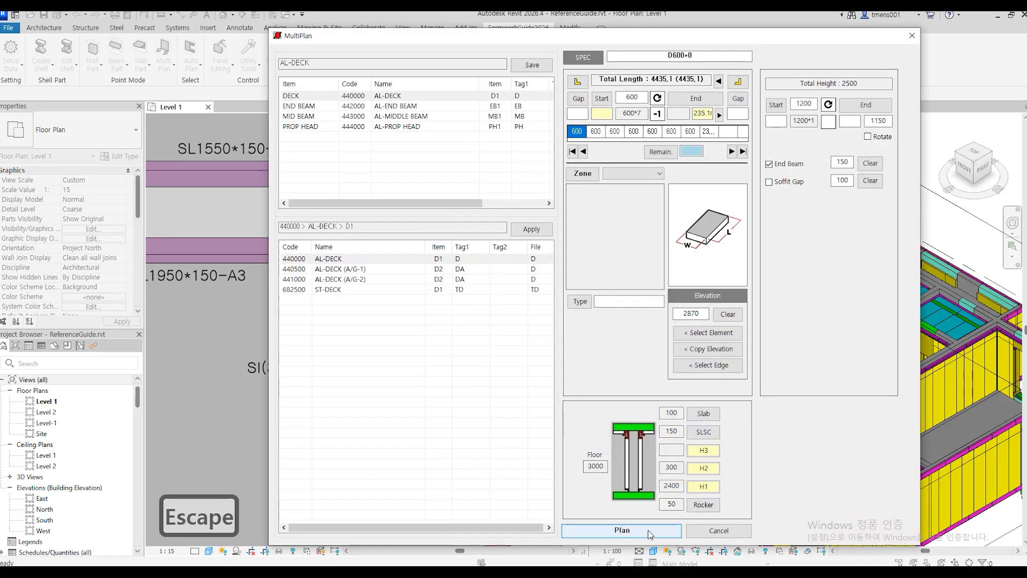
pyautogui.click(648, 530)
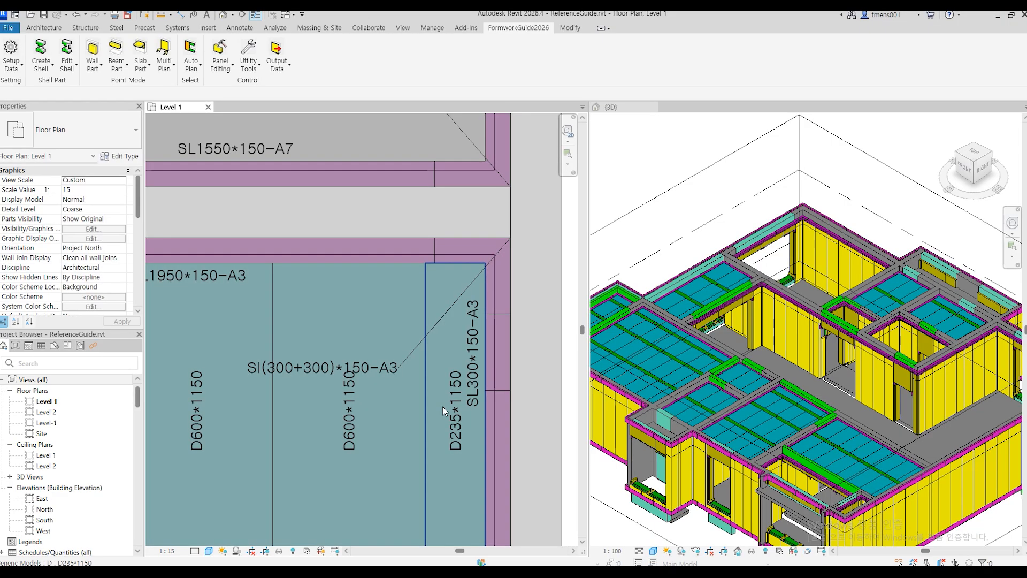
# - Generate AL-DECK panels in the narrow A3 room east of the A4 room, from lower-left to upper-right inner corner, without a direction point
pyautogui.scroll(-5, 441, 335)
pyautogui.moveTo(421, 379); pyautogui.dragTo(495, 271, button='middle')
pyautogui.scroll(-2, 484, 305)
pyautogui.scroll(6, 517, 413)
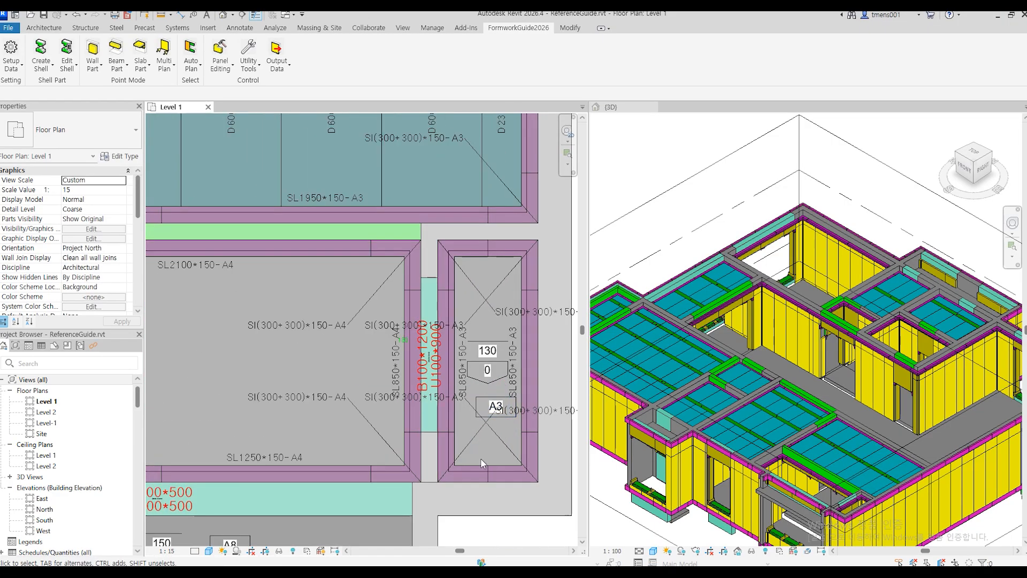
pyautogui.press('Return')
pyautogui.click(454, 466)
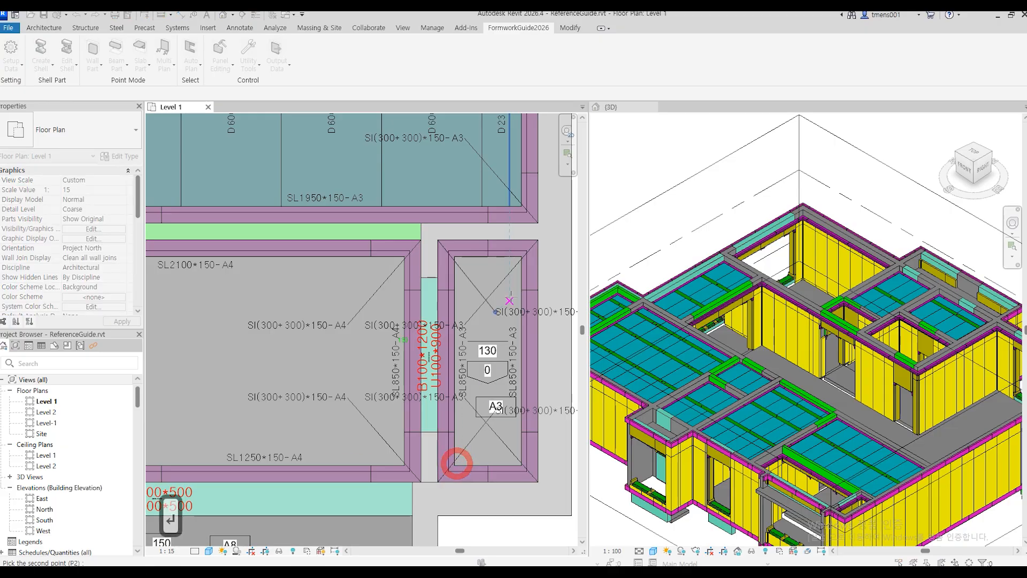
pyautogui.click(521, 256)
pyautogui.press('Escape')
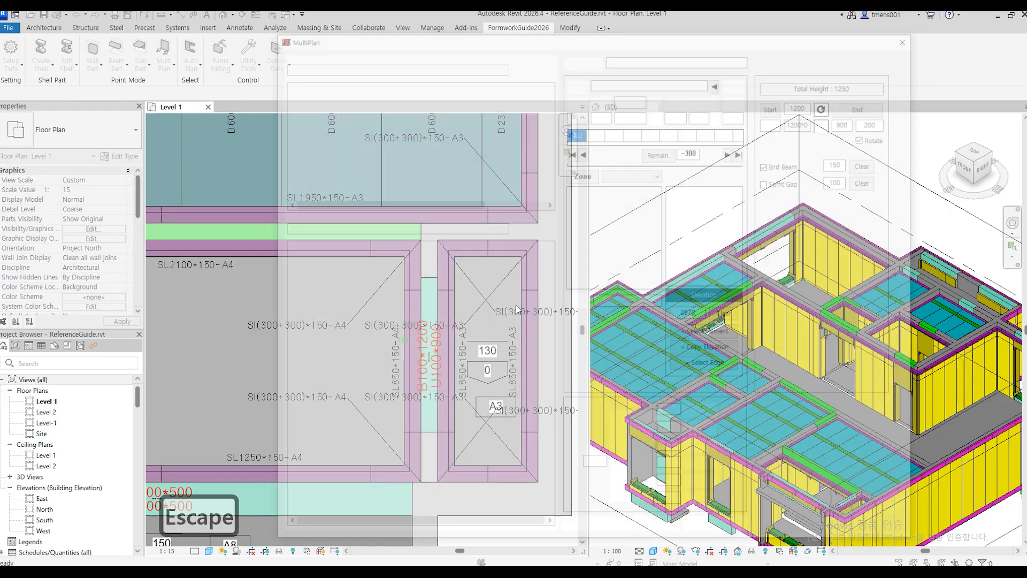
pyautogui.click(616, 529)
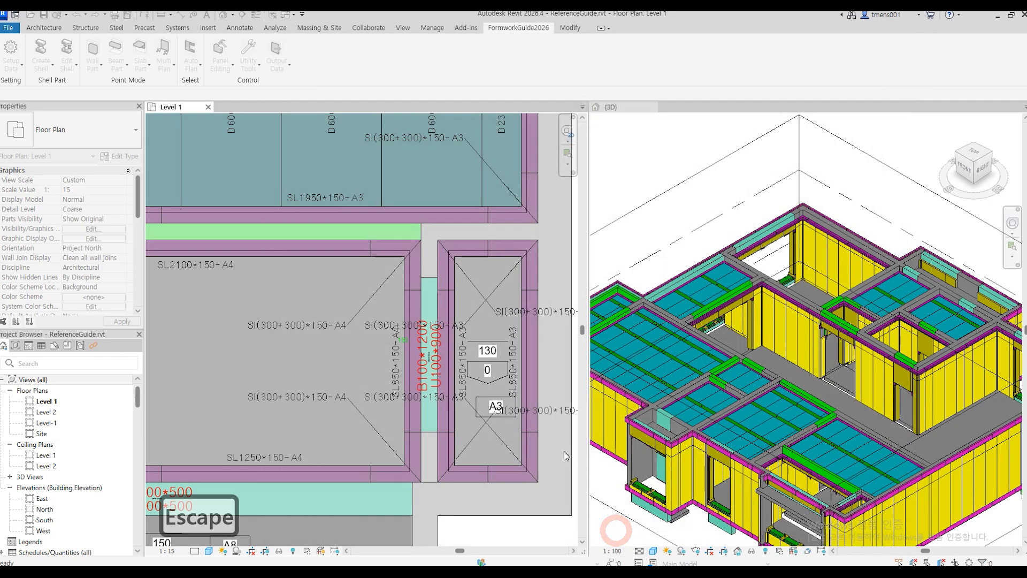
# - Look over the Level 1 plan for rooms without decks and find the small A3 room between beams B100*1200 and B200*600
pyautogui.scroll(-2, 515, 385)
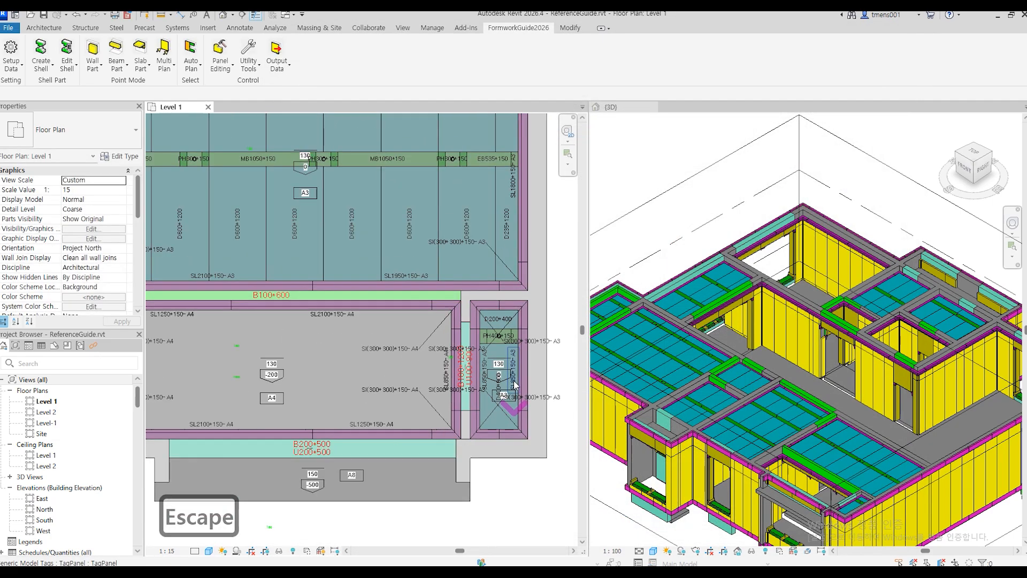
pyautogui.moveTo(387, 414); pyautogui.dragTo(441, 378, button='middle')
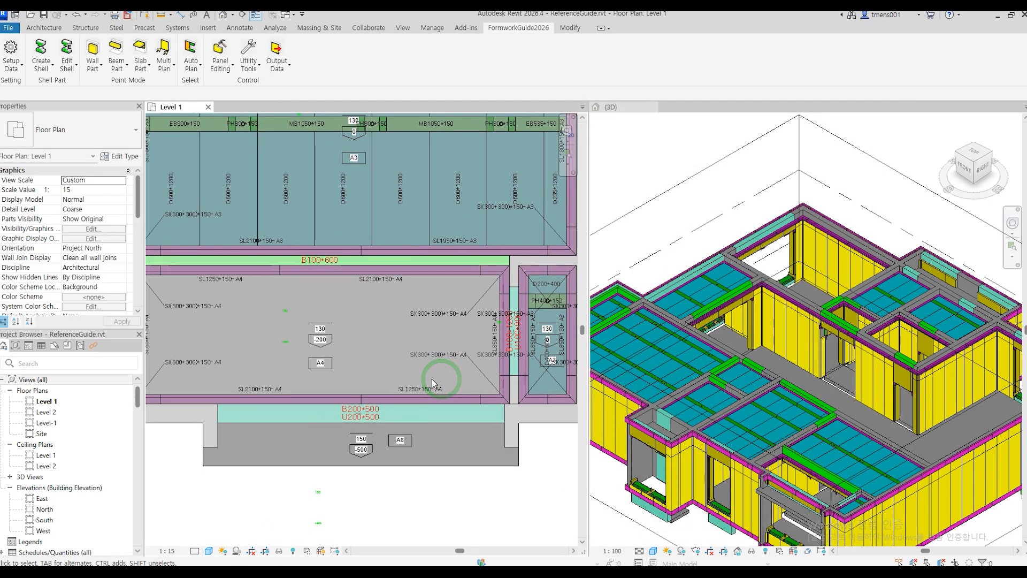
pyautogui.moveTo(332, 381); pyautogui.dragTo(419, 389, button='middle')
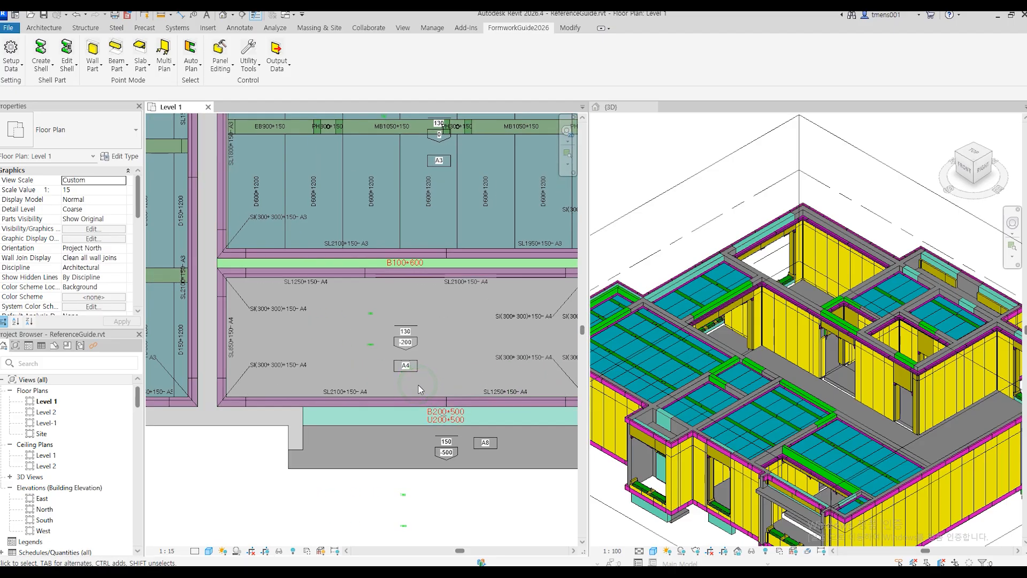
pyautogui.scroll(-3, 420, 389)
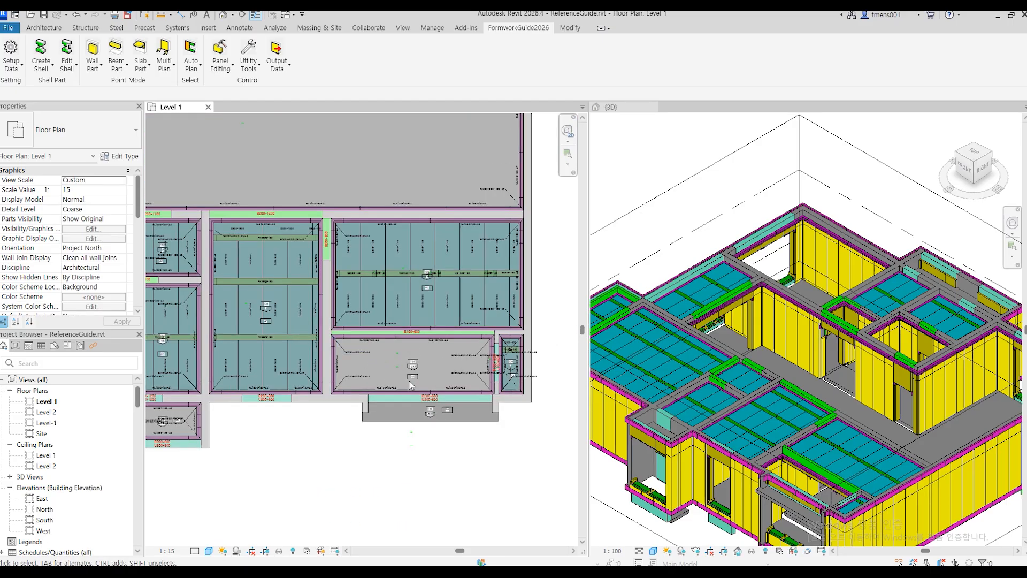
pyautogui.moveTo(321, 262); pyautogui.dragTo(533, 443, button='middle')
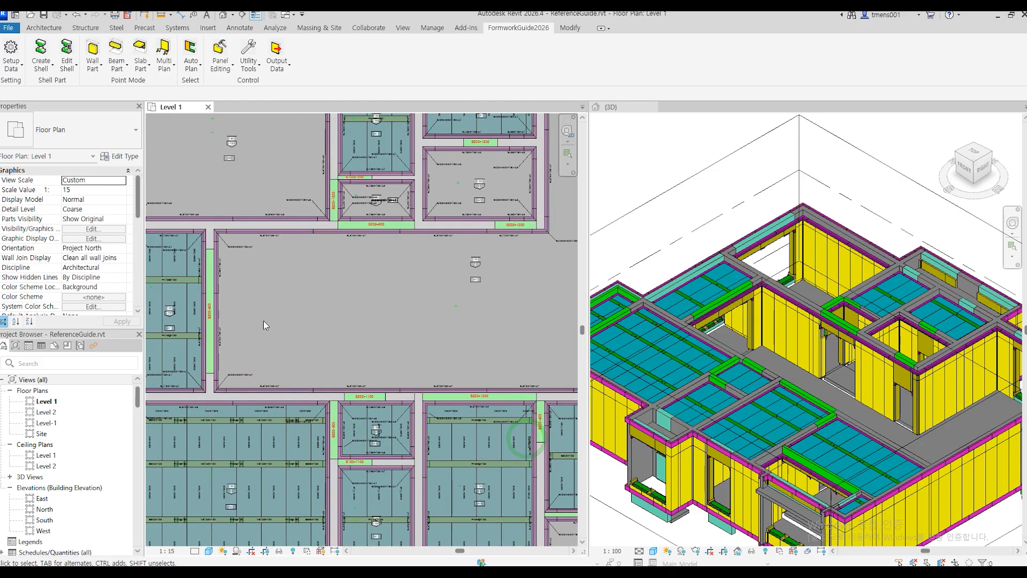
pyautogui.moveTo(264, 320); pyautogui.dragTo(426, 415, button='middle')
pyautogui.scroll(5, 368, 264)
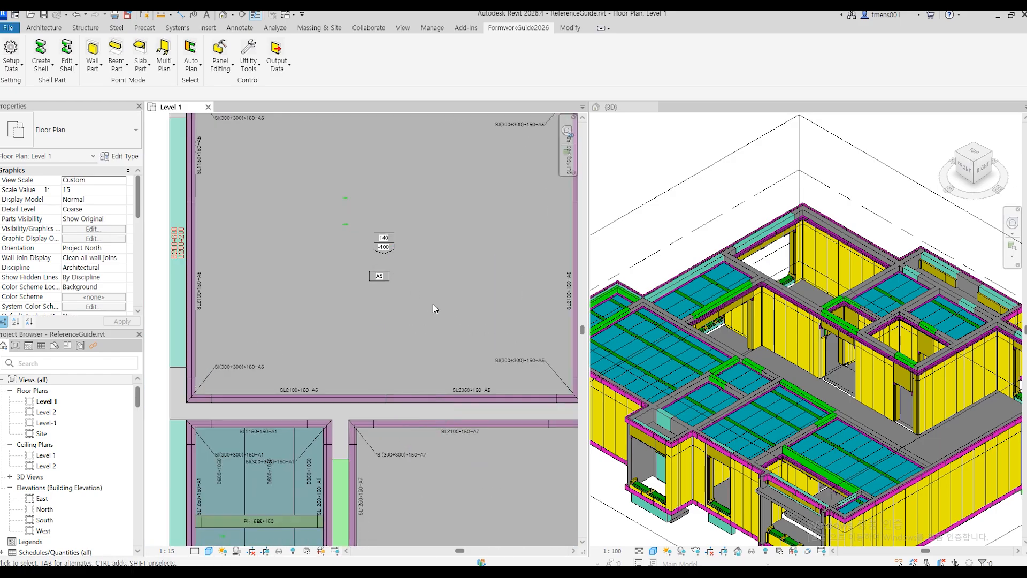
pyautogui.moveTo(466, 344); pyautogui.dragTo(228, 309, button='middle')
pyautogui.scroll(3, 450, 342)
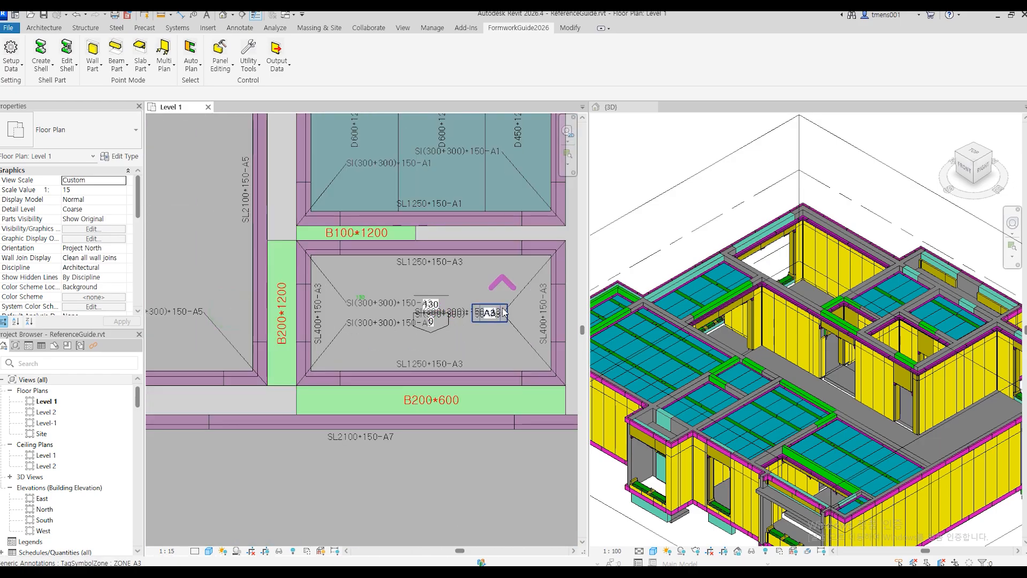
# - Move the A3 zone tag upward, clear of the overlapping labels, in the room between beams B100*1200 and B200*600
pyautogui.scroll(4, 505, 312)
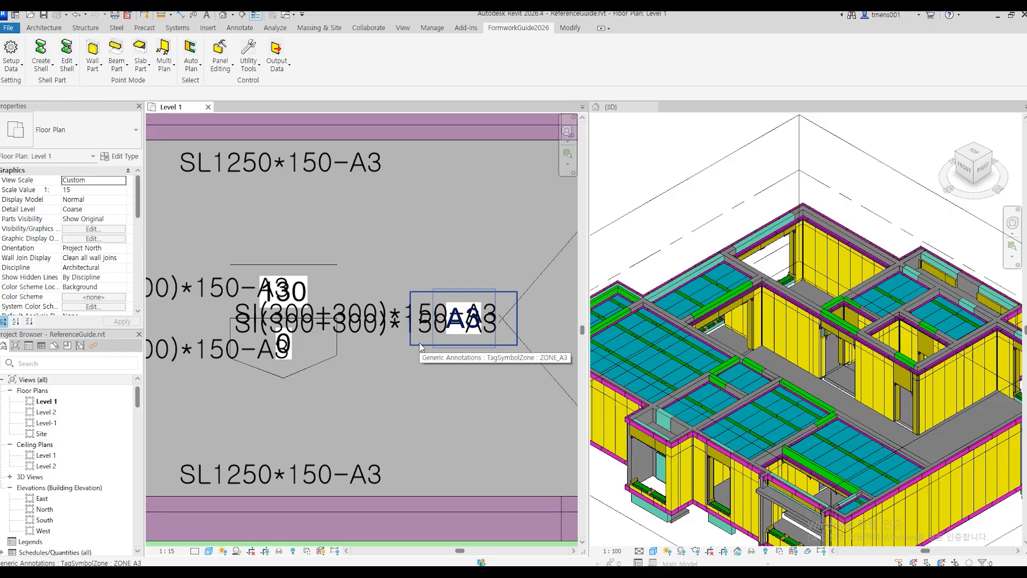
pyautogui.moveTo(420, 346); pyautogui.dragTo(421, 287)
pyautogui.scroll(-3, 418, 359)
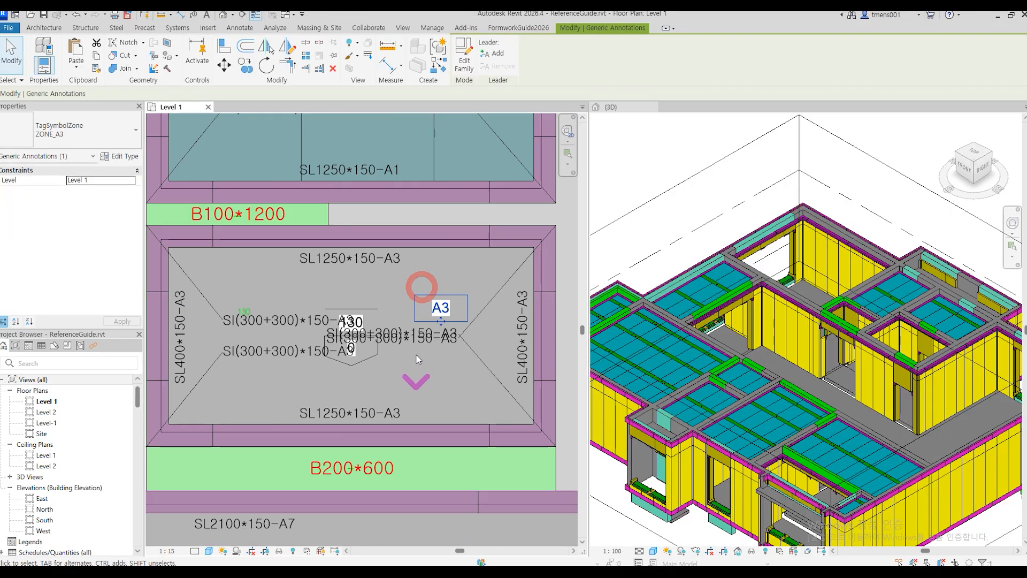
pyautogui.scroll(-1, 417, 356)
pyautogui.press('Escape')
pyautogui.moveTo(245, 404); pyautogui.dragTo(293, 396, button='middle')
# - Generate AL-DECK panels in the A3 room above beam B200*600, from lower-left to upper-right inner corner, without a direction point
pyautogui.press('Return')
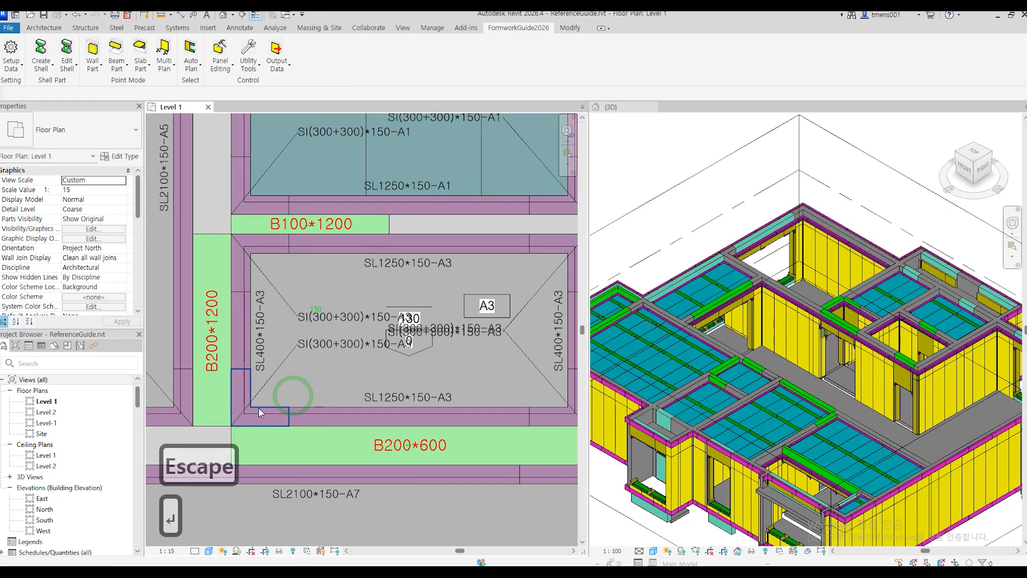
pyautogui.click(252, 405)
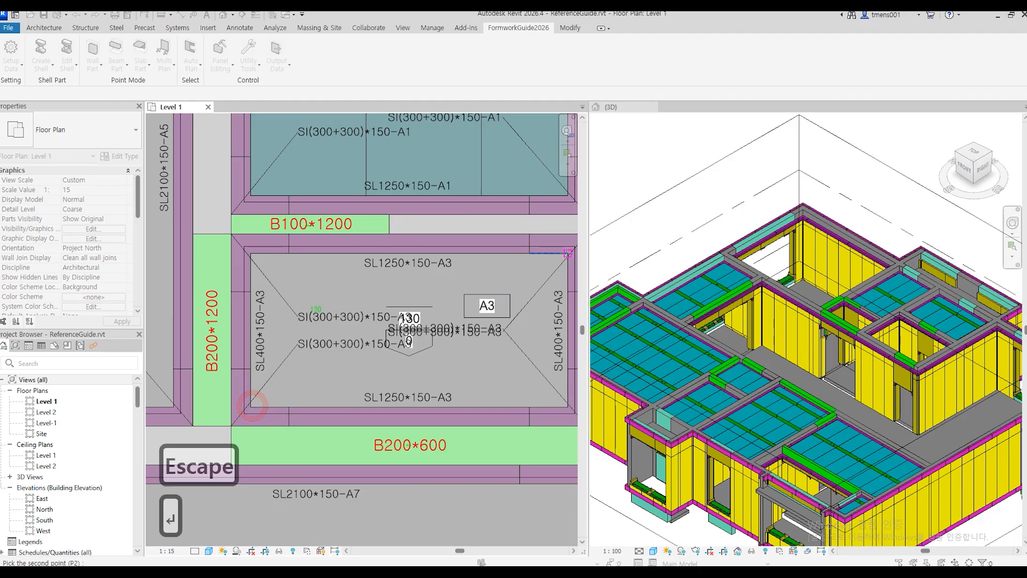
pyautogui.click(568, 252)
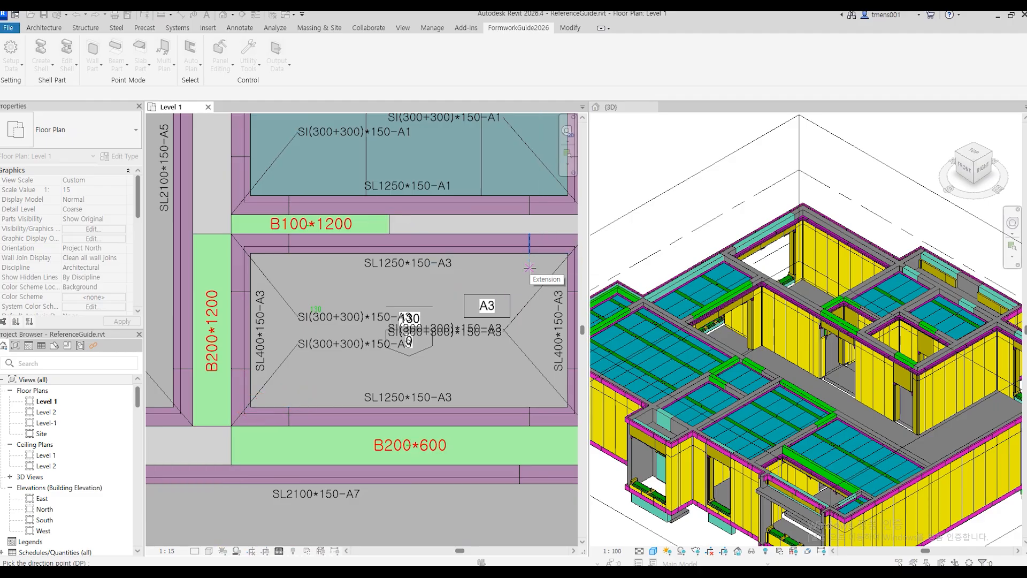
pyautogui.click(529, 267)
pyautogui.click(640, 526)
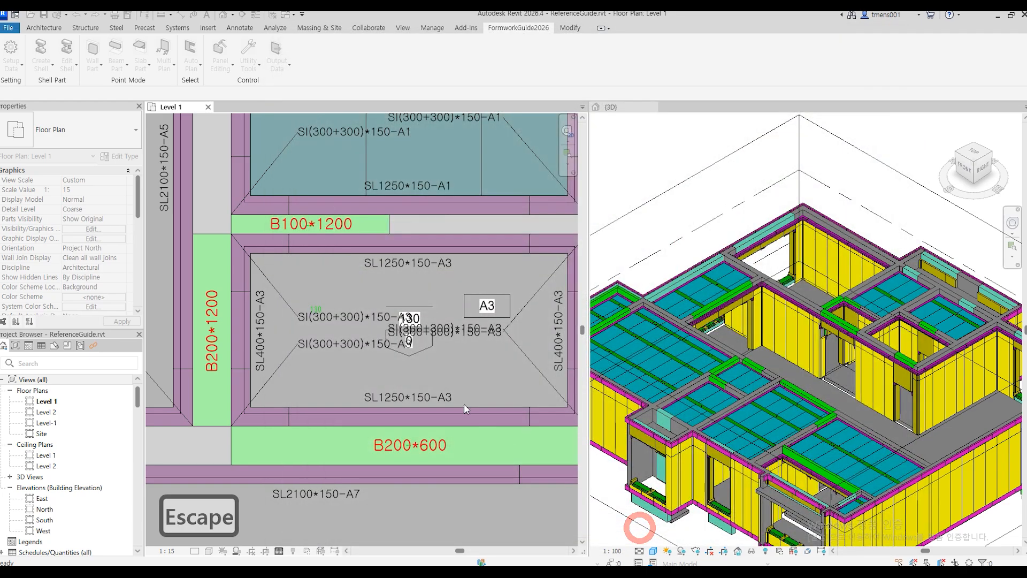
pyautogui.scroll(-3, 361, 332)
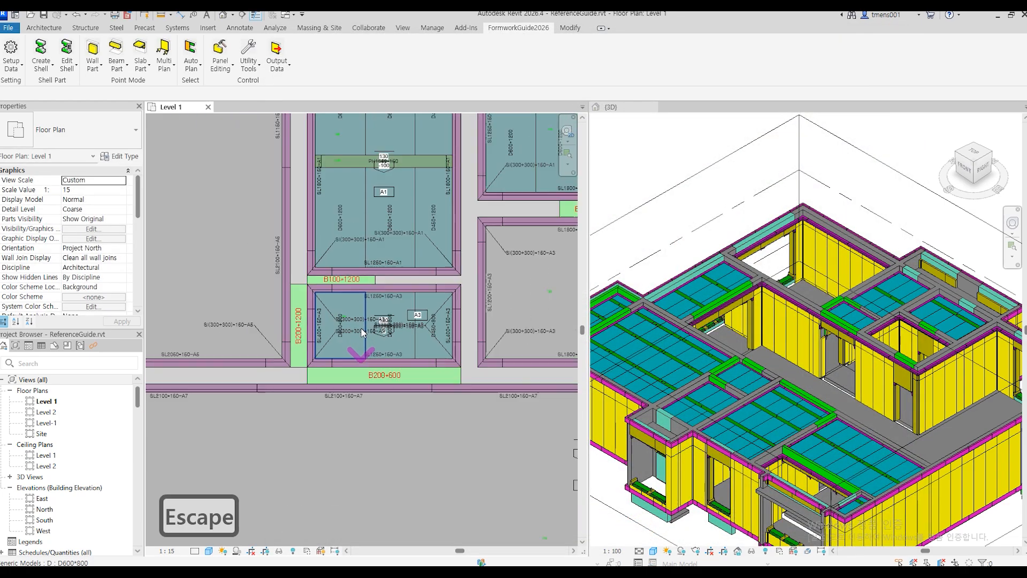
# - Generate AL-DECK panels in the A3 room below beam B200*1200, from lower-left to upper-right inner corner, without a direction point
pyautogui.scroll(-2, 362, 329)
pyautogui.scroll(4, 502, 316)
pyautogui.scroll(2, 341, 386)
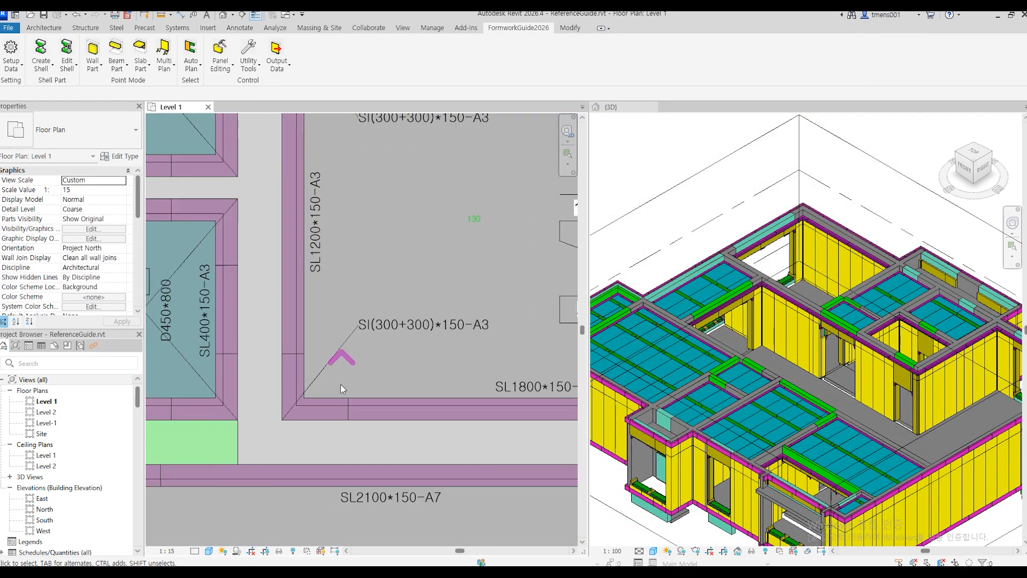
pyautogui.scroll(1, 321, 392)
pyautogui.press('Return')
pyautogui.click(299, 397)
pyautogui.scroll(-5, 299, 399)
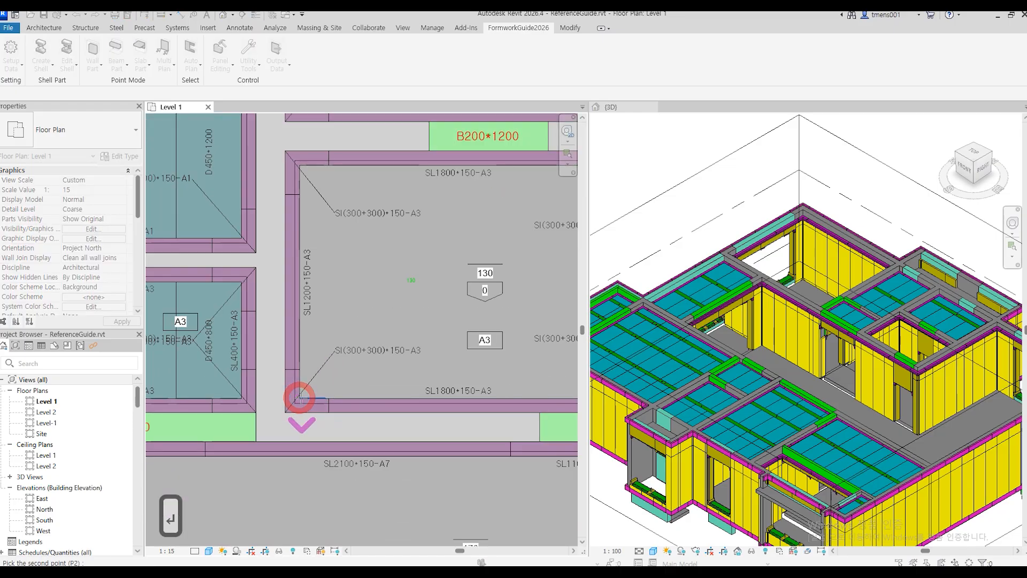
pyautogui.moveTo(505, 279); pyautogui.dragTo(479, 301, button='middle')
pyautogui.scroll(7, 484, 279)
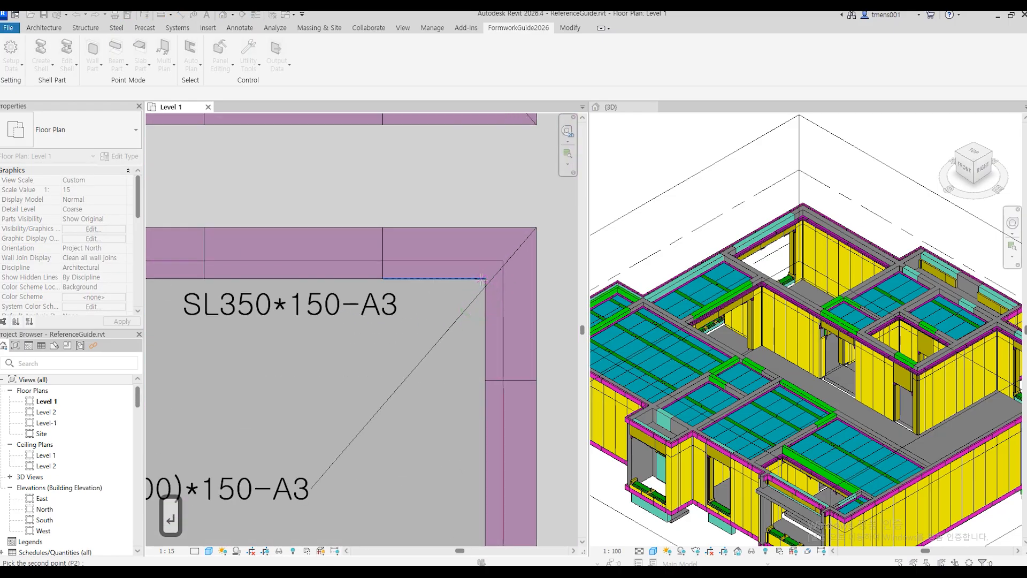
pyautogui.click(484, 279)
pyautogui.press('Escape')
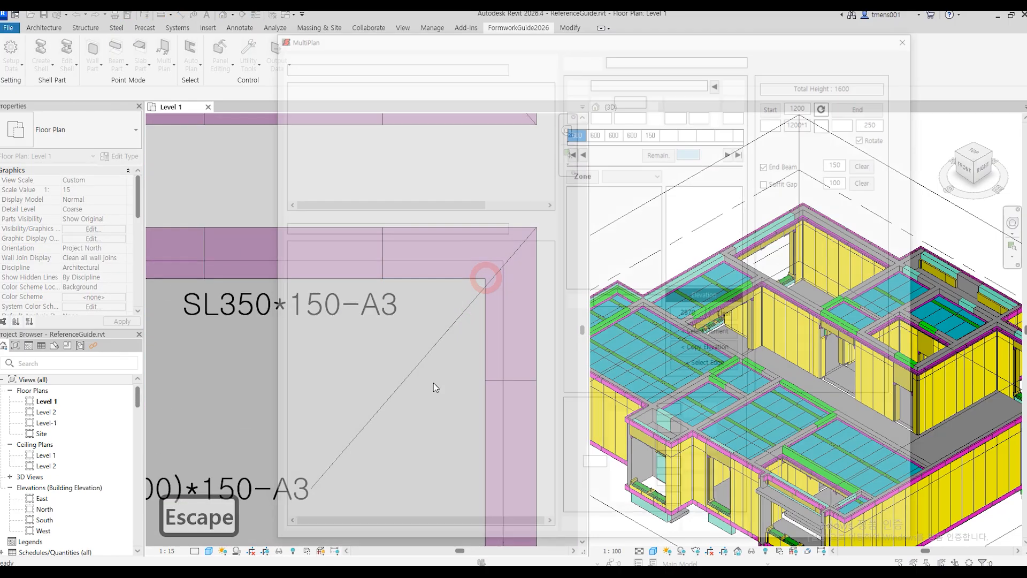
pyautogui.click(613, 530)
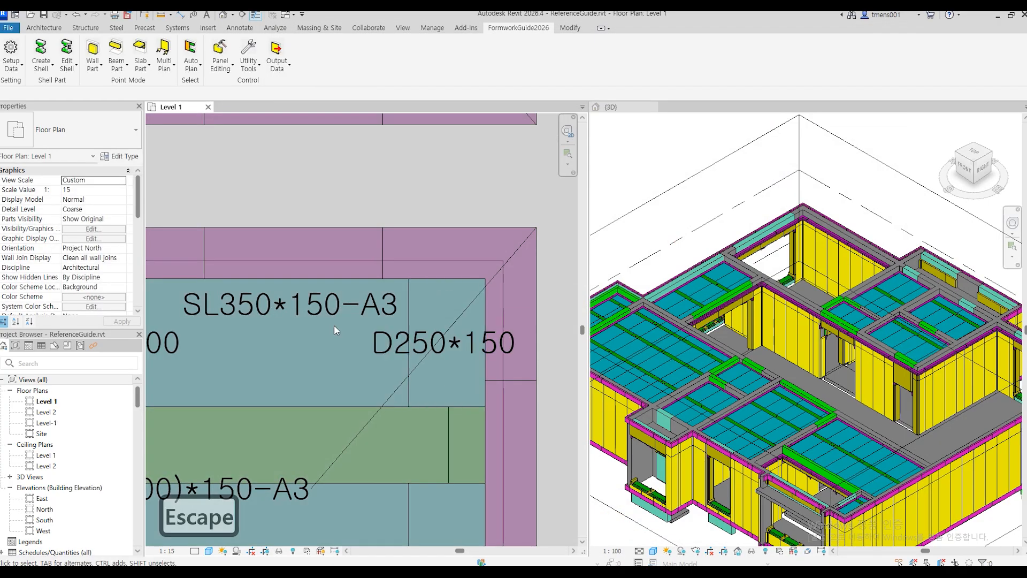
# - Examine the new decks in plan, check the remaining rooms, and find the A4 room below beam B100*600
pyautogui.scroll(-5, 364, 353)
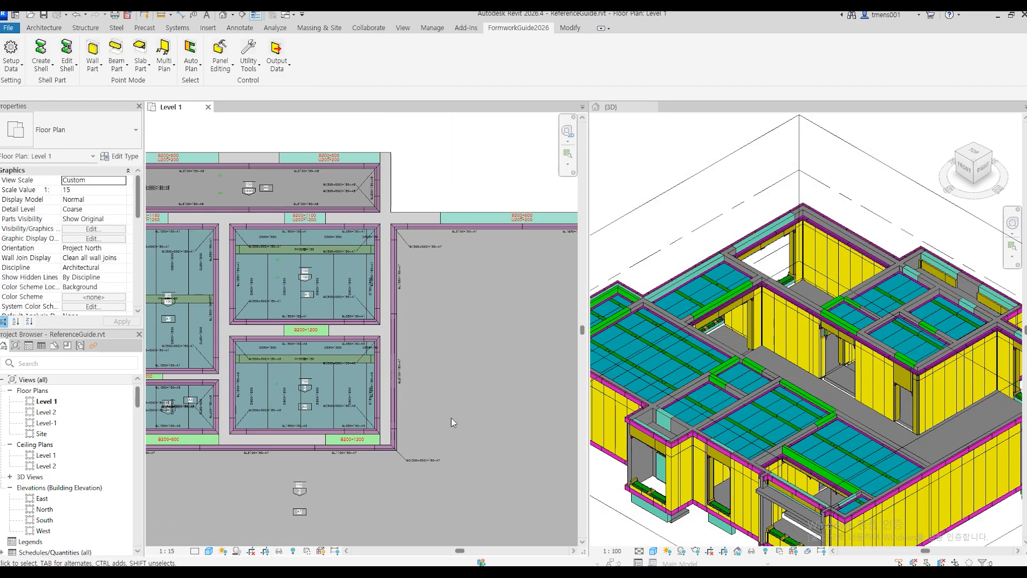
pyautogui.scroll(3, 270, 193)
pyautogui.scroll(-3, 269, 191)
pyautogui.moveTo(431, 376); pyautogui.dragTo(503, 261, button='middle')
pyautogui.scroll(4, 511, 499)
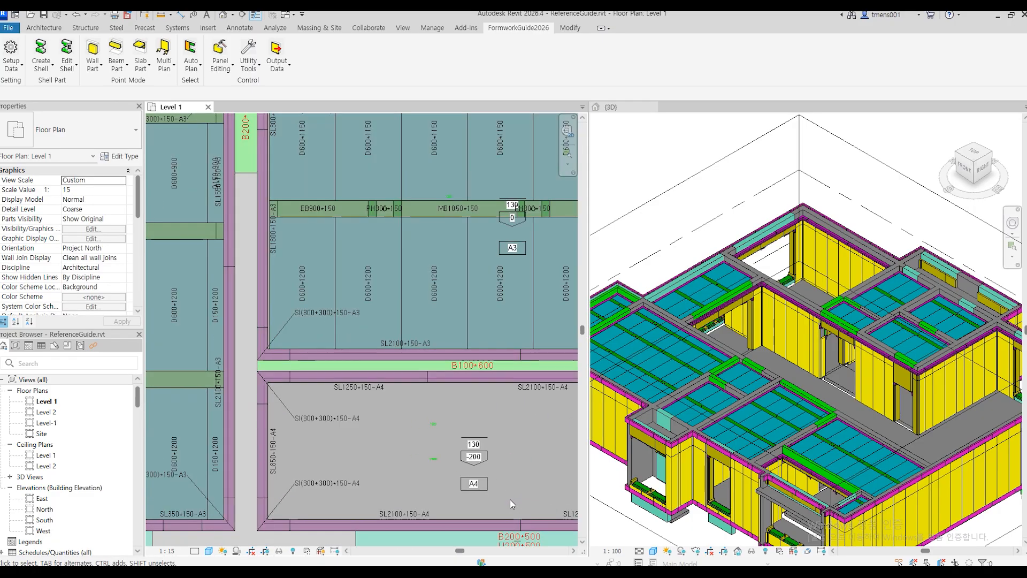
pyautogui.scroll(-4, 506, 494)
pyautogui.moveTo(496, 489); pyautogui.dragTo(447, 435, button='middle')
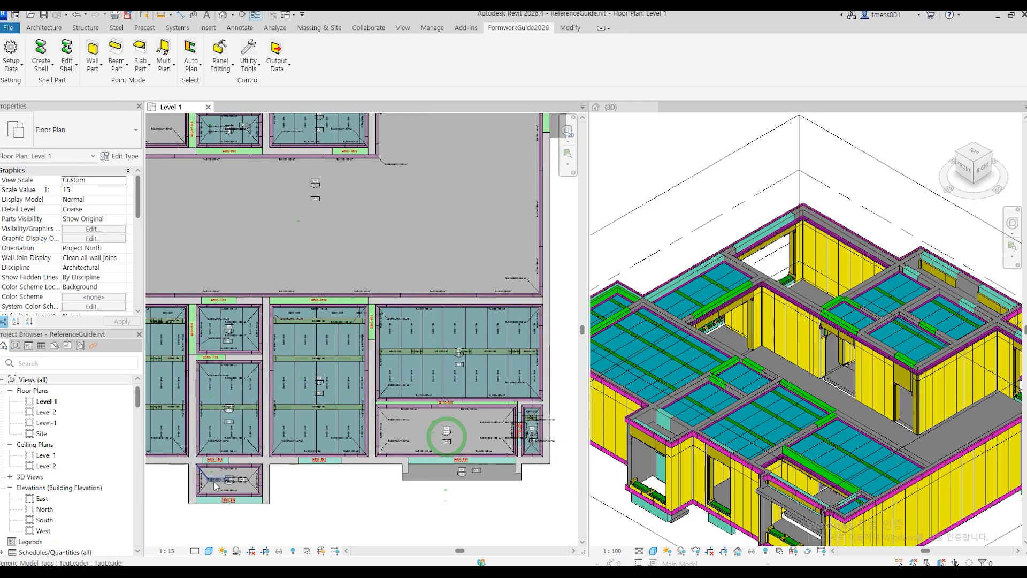
pyautogui.scroll(3, 241, 485)
pyautogui.scroll(2, 241, 482)
pyautogui.scroll(-3, 241, 482)
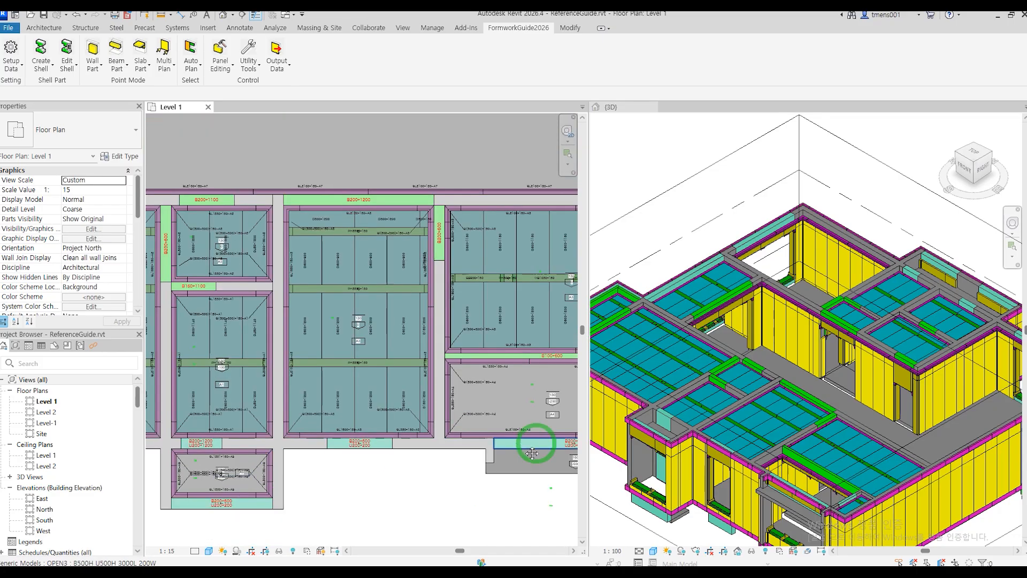
pyautogui.moveTo(537, 445); pyautogui.dragTo(412, 445, button='middle')
pyautogui.scroll(3, 434, 444)
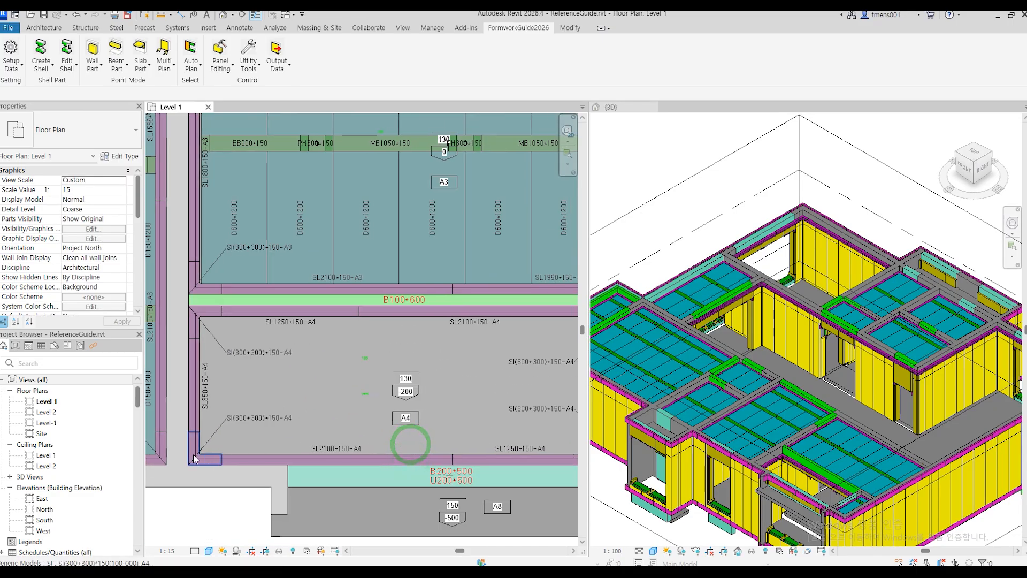
# - Generate AL-DECK panels between the inner corners of the A4 room below beam B100*600, with zone A4(130-200), blank type and no direction point
pyautogui.scroll(3, 192, 455)
pyautogui.press('Return')
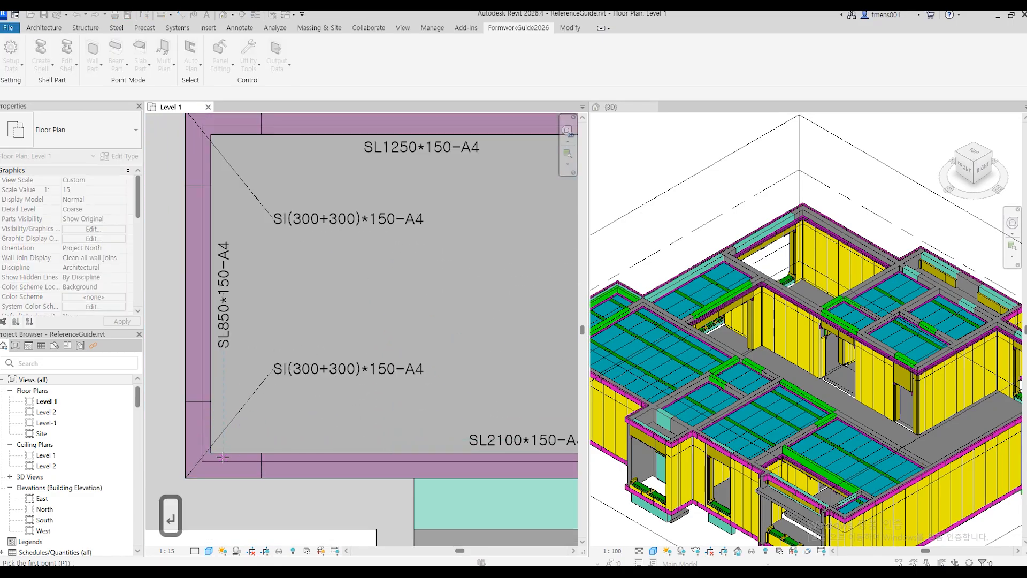
pyautogui.scroll(-3, 213, 453)
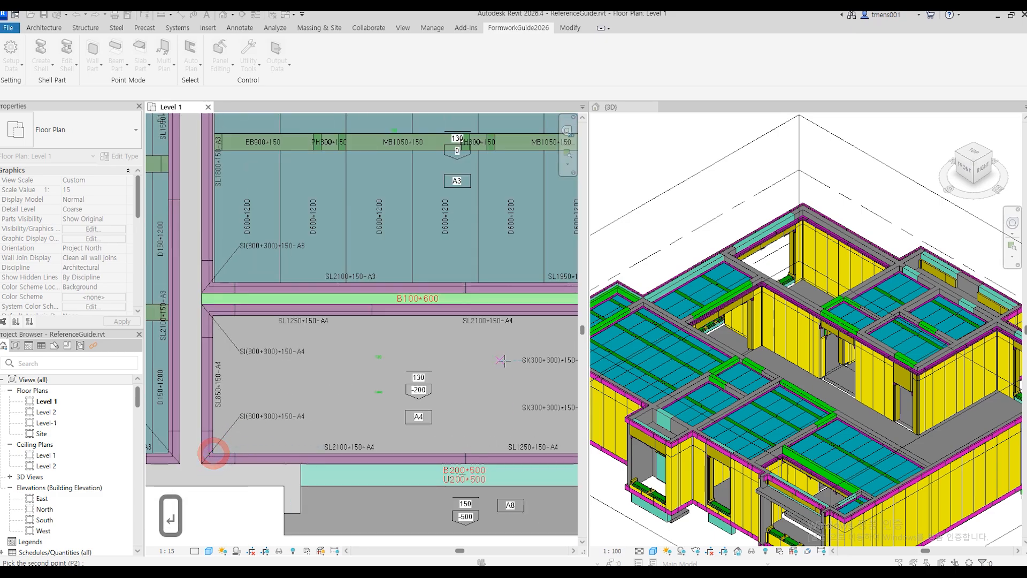
pyautogui.moveTo(511, 361); pyautogui.dragTo(317, 393, button='middle')
pyautogui.scroll(3, 434, 327)
pyautogui.scroll(1, 427, 337)
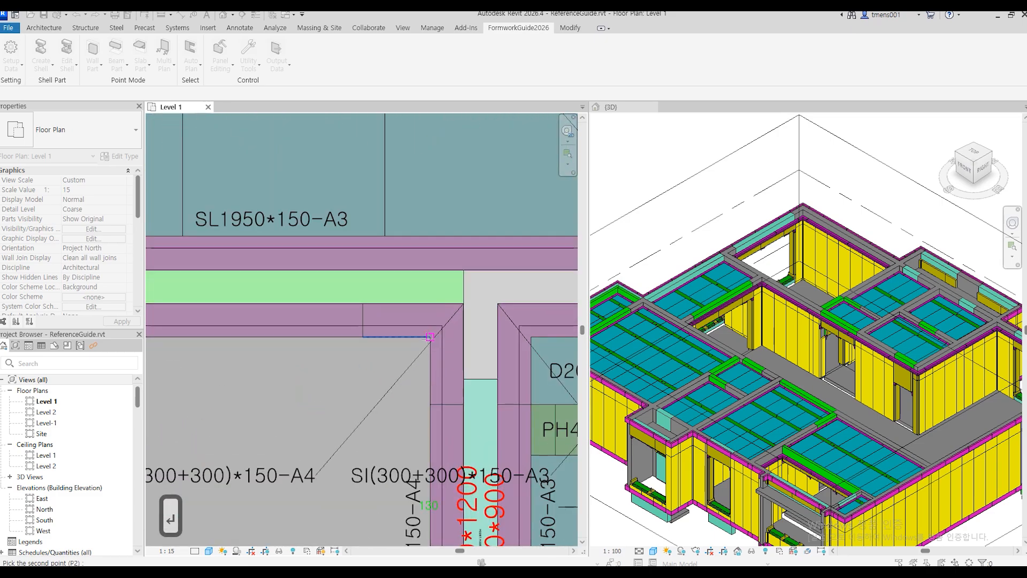
pyautogui.click(428, 339)
pyautogui.press('Escape')
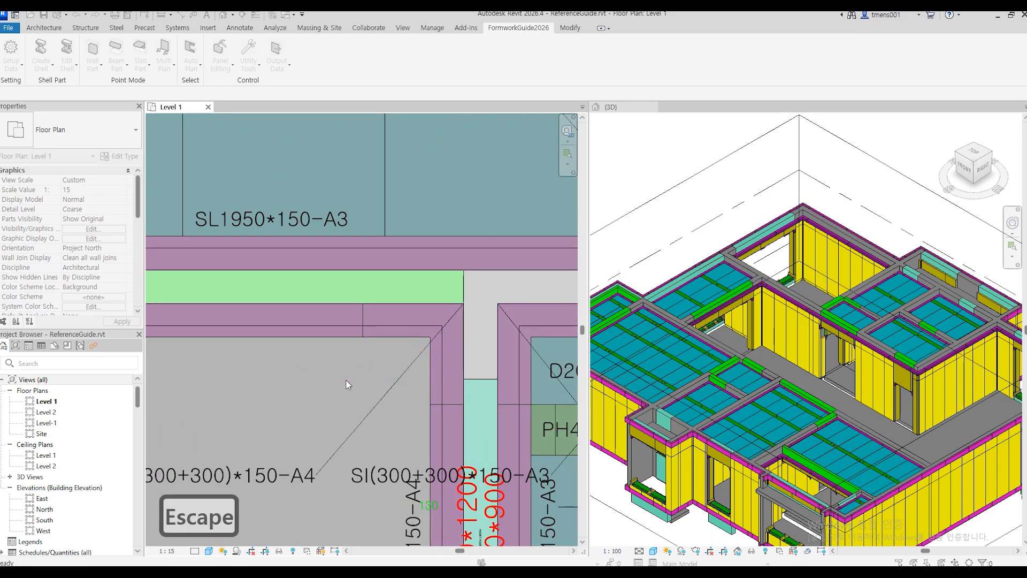
pyautogui.click(647, 173)
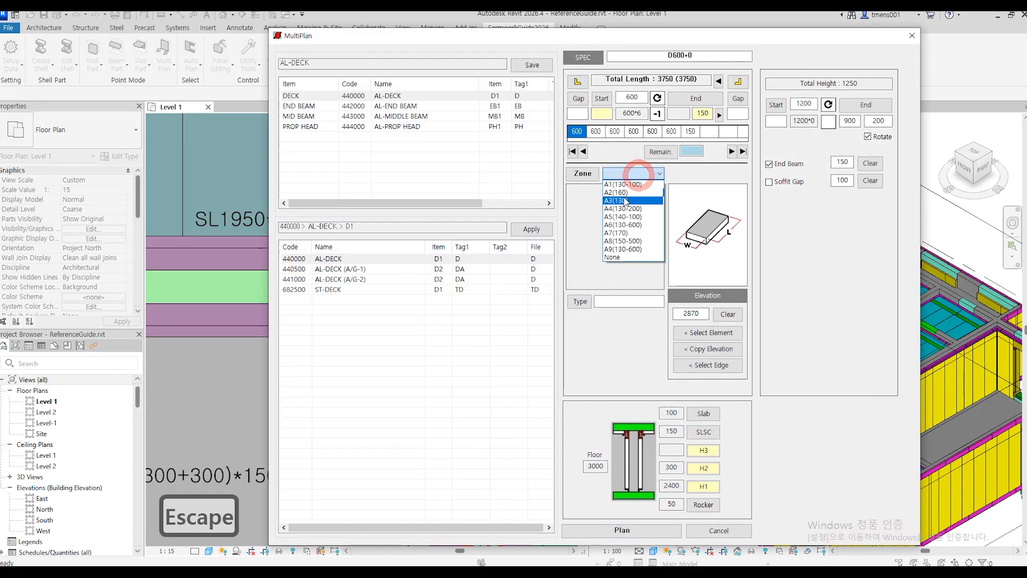
pyautogui.click(621, 207)
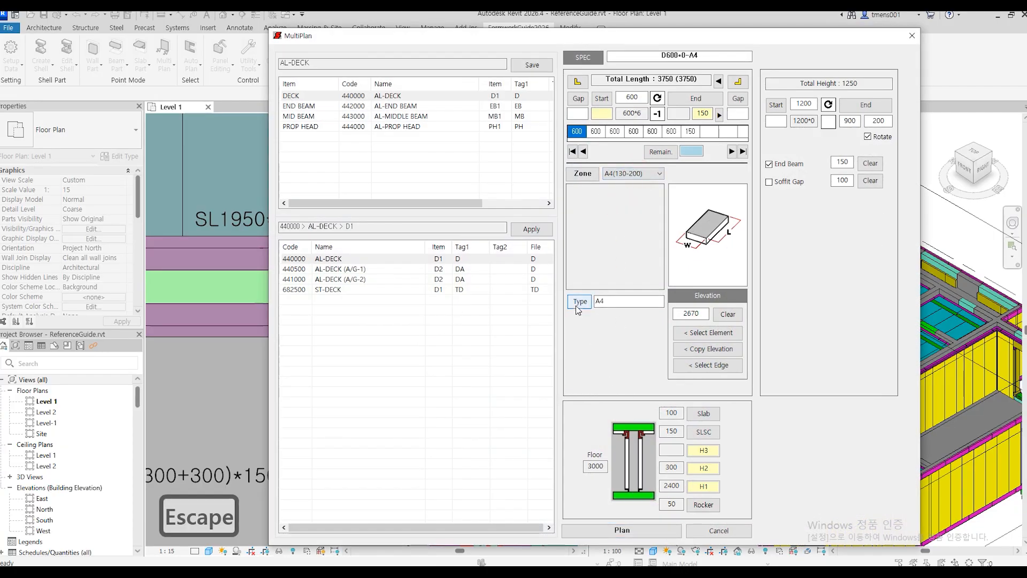
pyautogui.click(615, 530)
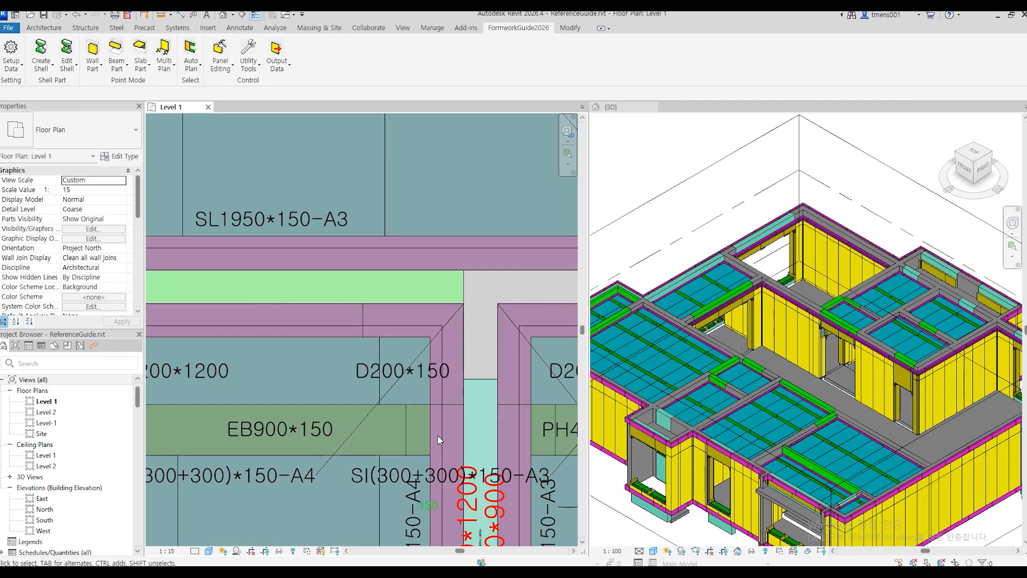
# - Examine the decked rooms around beam B100*600 in plan and locate the undecked A5 room
pyautogui.scroll(-2, 438, 435)
pyautogui.scroll(-4, 437, 435)
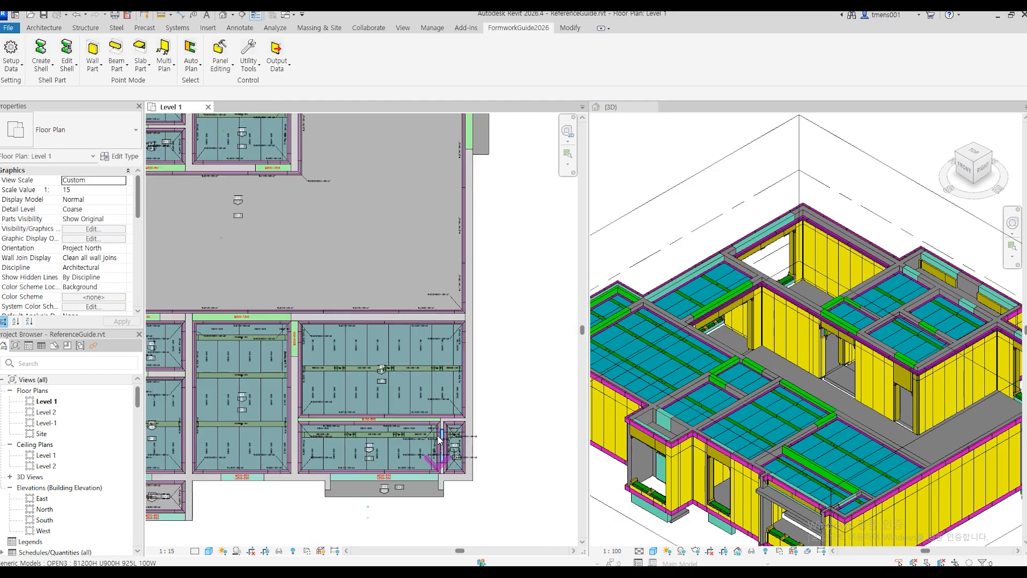
pyautogui.scroll(4, 393, 503)
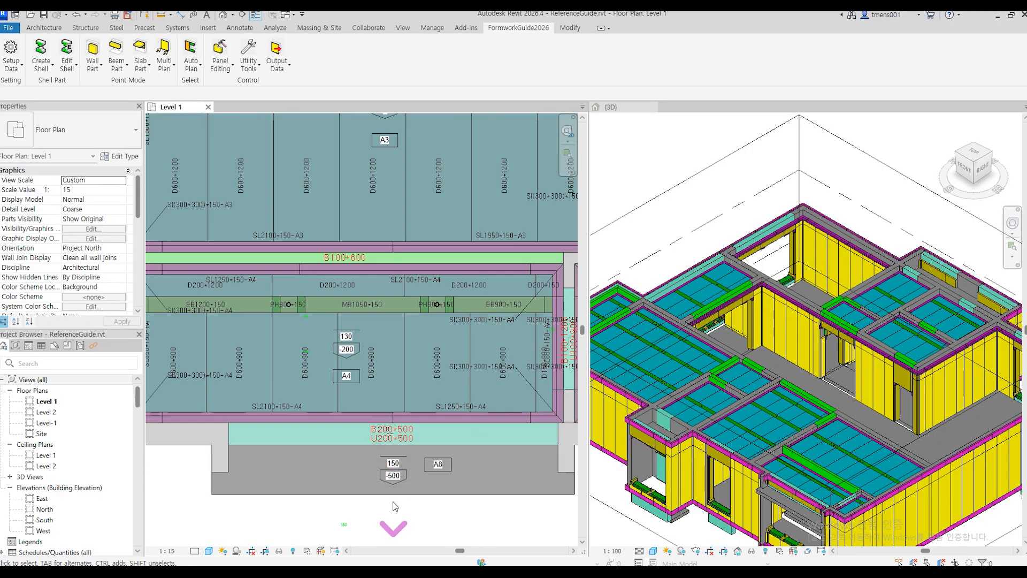
pyautogui.scroll(-5, 394, 504)
pyautogui.moveTo(348, 345); pyautogui.dragTo(523, 428, button='middle')
pyautogui.scroll(5, 289, 235)
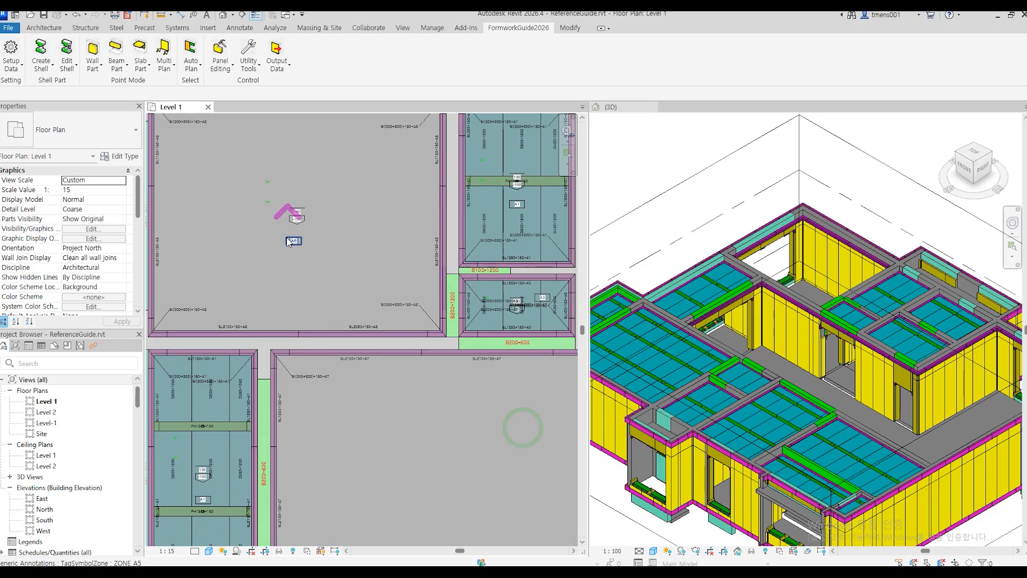
pyautogui.scroll(-3, 272, 255)
pyautogui.moveTo(261, 274); pyautogui.dragTo(383, 321, button='middle')
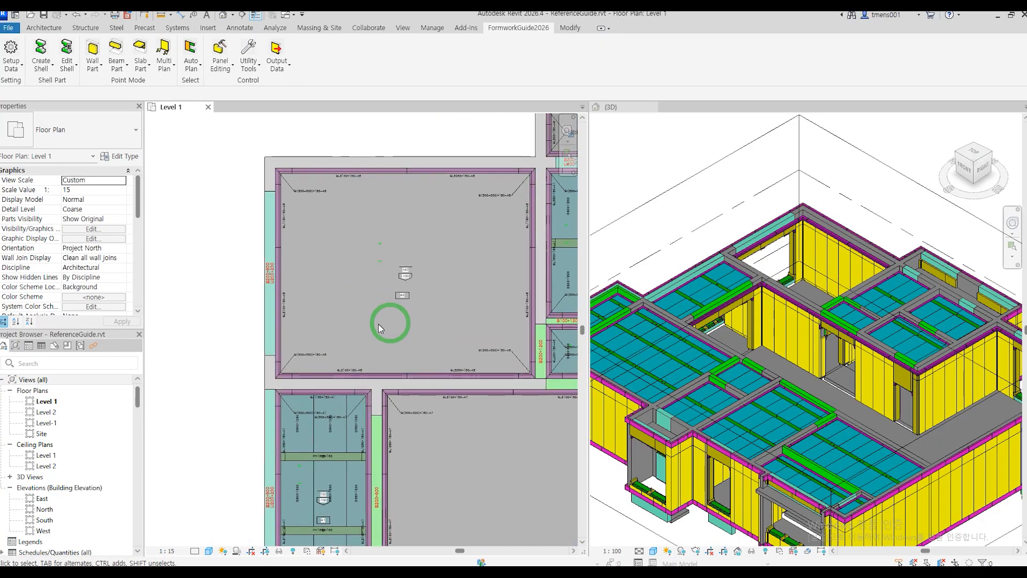
# - Generate AL-DECK panels from lower-left to upper-right inner corner of the A5 room, with zone A5(140-100), blank type and no direction point
pyautogui.scroll(5, 279, 375)
pyautogui.press('Return')
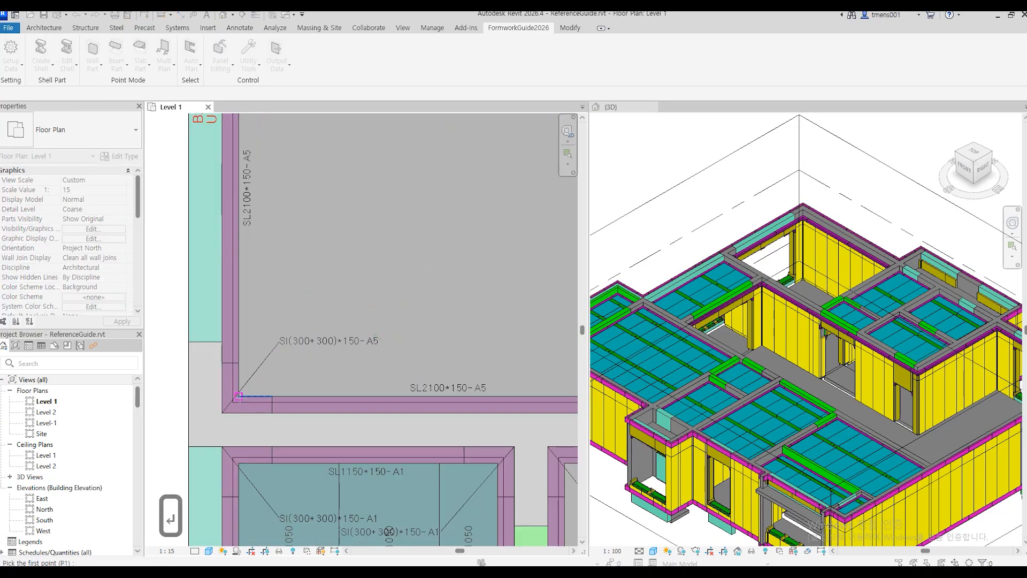
pyautogui.scroll(-3, 239, 396)
pyautogui.moveTo(474, 222); pyautogui.dragTo(268, 348, button='middle')
pyautogui.scroll(5, 412, 222)
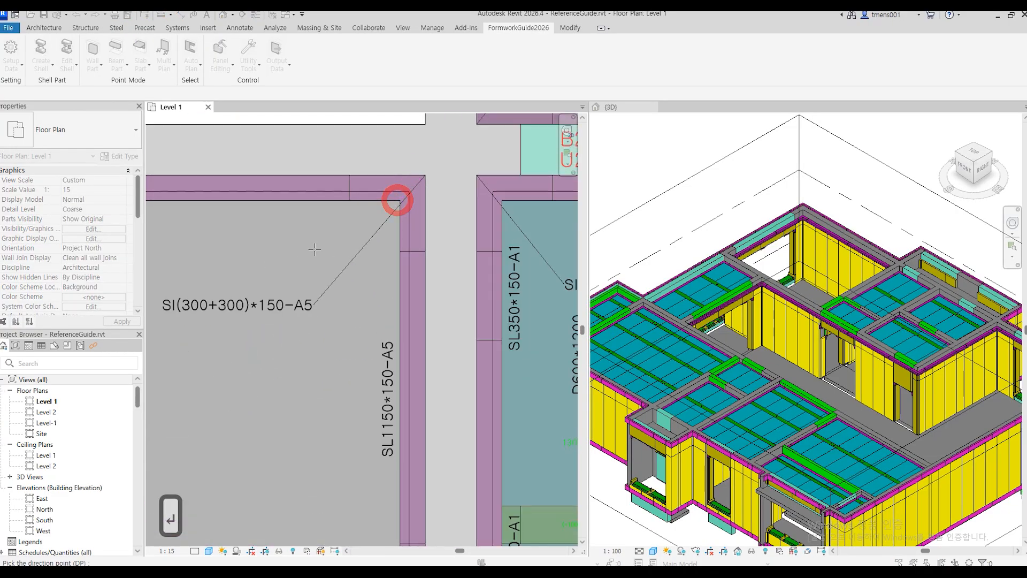
pyautogui.press('Escape')
pyautogui.click(628, 176)
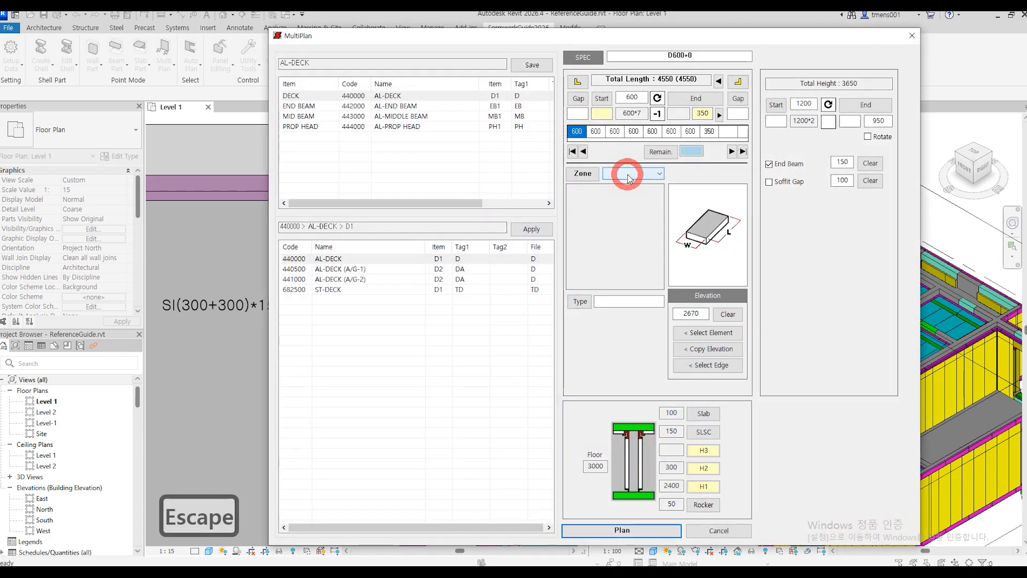
pyautogui.click(617, 216)
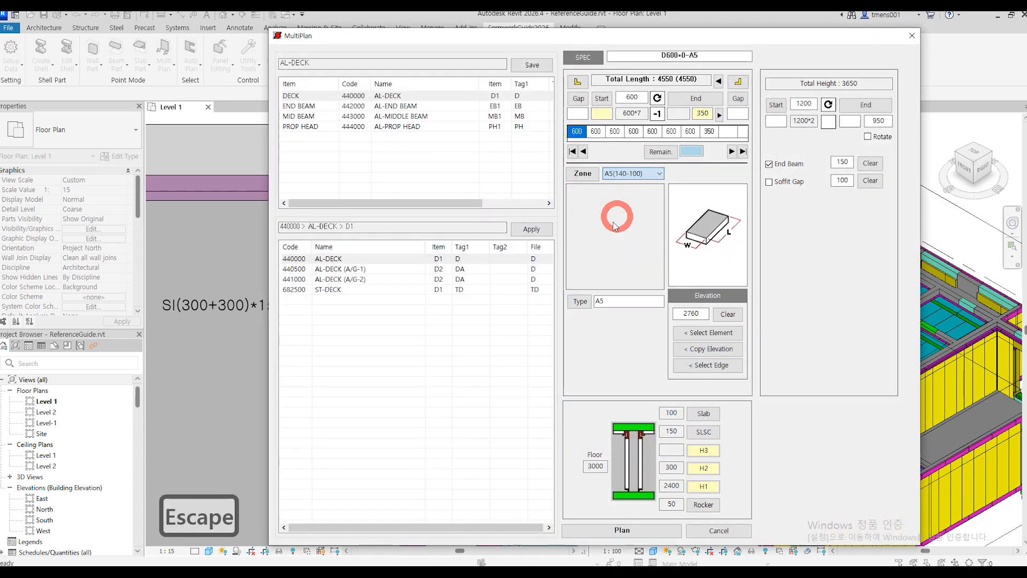
pyautogui.click(578, 304)
pyautogui.click(631, 531)
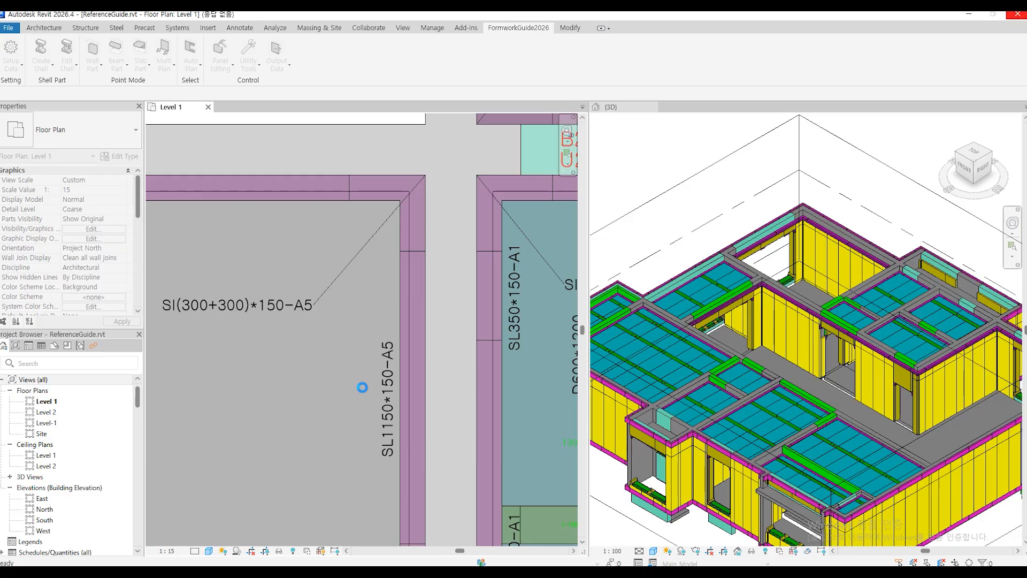
# - Start a multi plan layout in the A6 room from its lower-left to upper-right inner corner, without a direction point
pyautogui.scroll(-3, 364, 334)
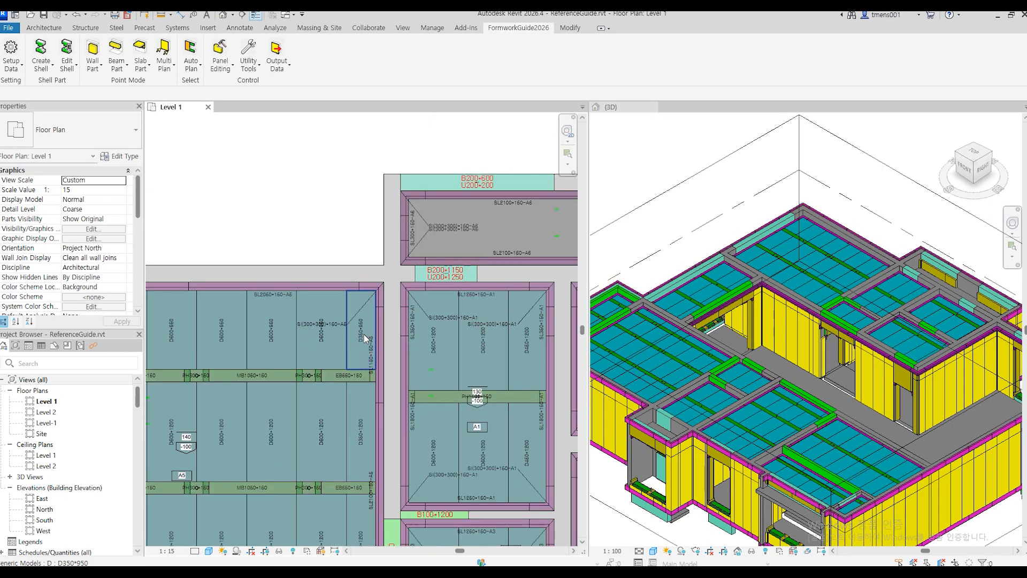
pyautogui.moveTo(503, 256); pyautogui.dragTo(387, 281, button='middle')
pyautogui.scroll(2, 518, 259)
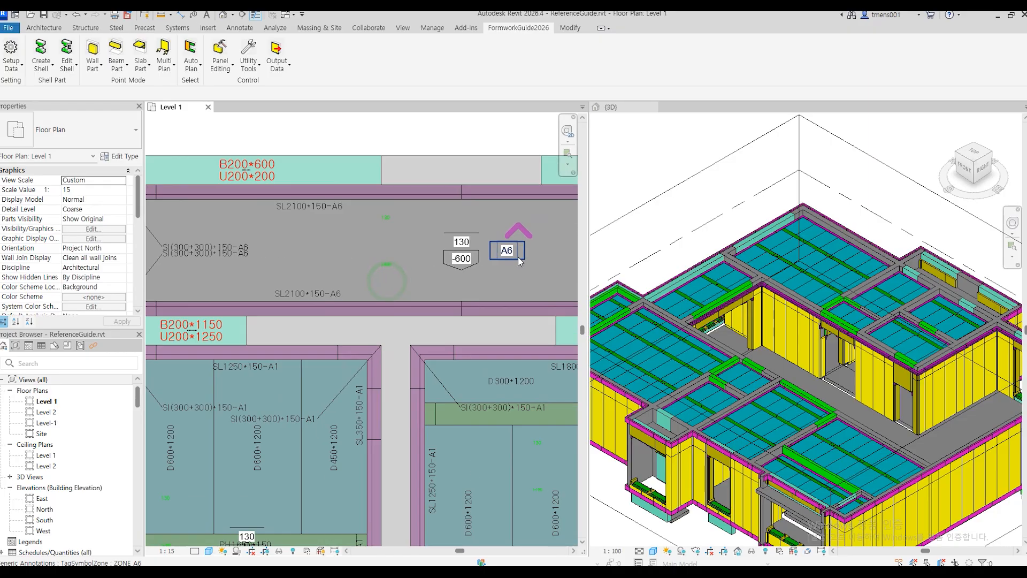
pyautogui.moveTo(268, 287); pyautogui.dragTo(427, 274, button='middle')
pyautogui.scroll(3, 315, 289)
pyautogui.press('Return')
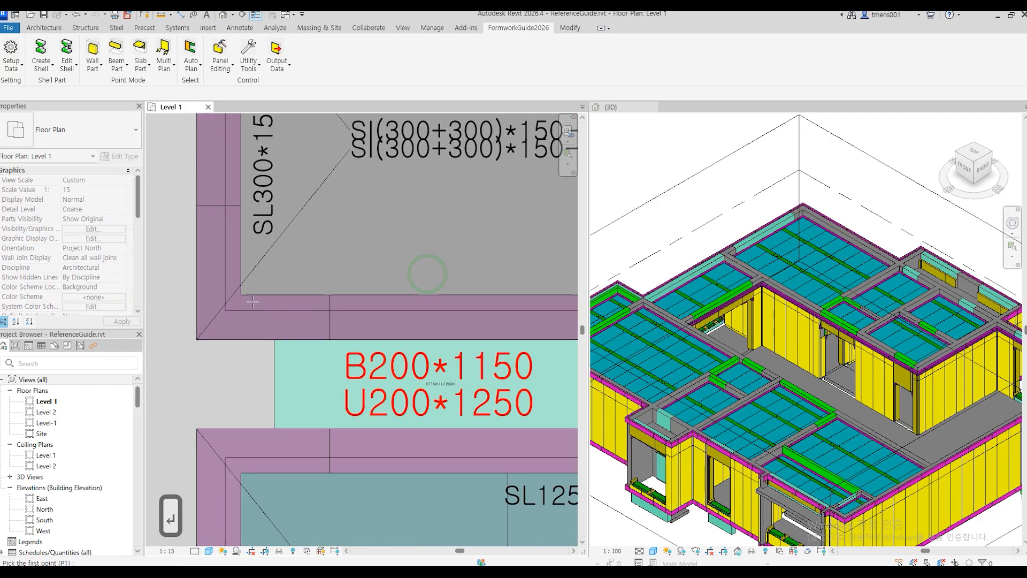
pyautogui.scroll(-5, 242, 294)
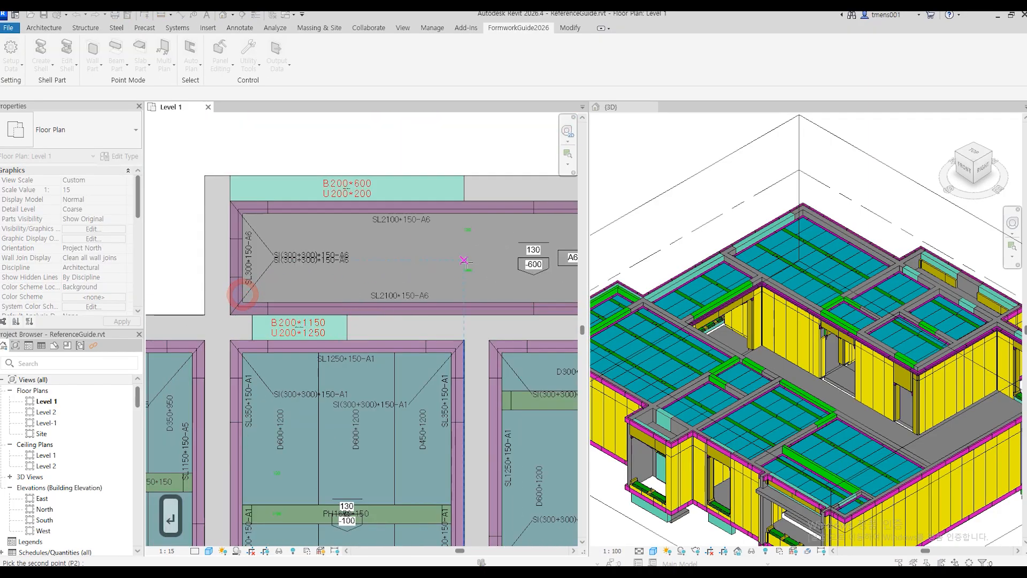
pyautogui.moveTo(256, 297); pyautogui.dragTo(320, 302, button='middle')
pyautogui.scroll(4, 321, 303)
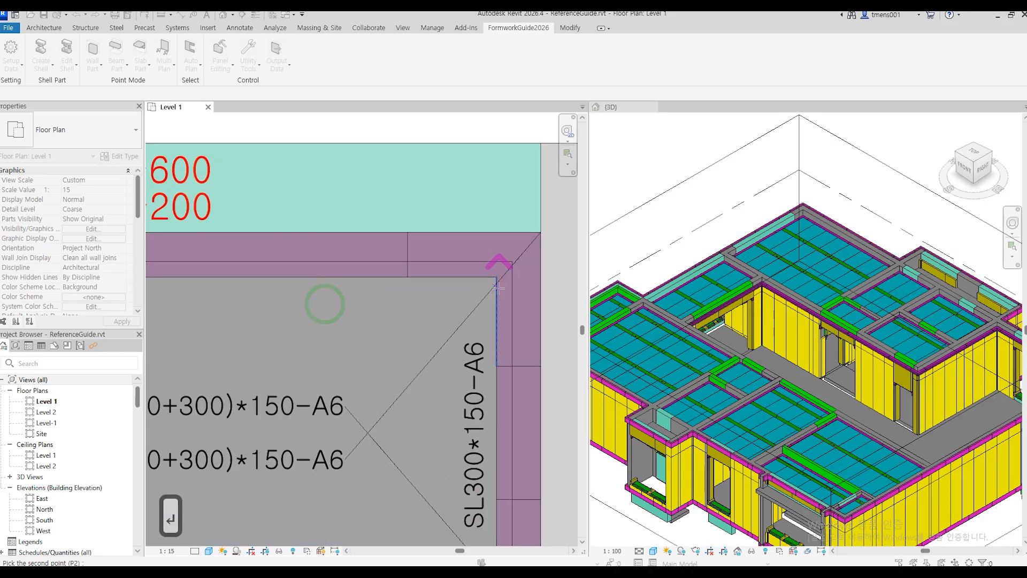
pyautogui.click(497, 275)
pyautogui.press('Escape')
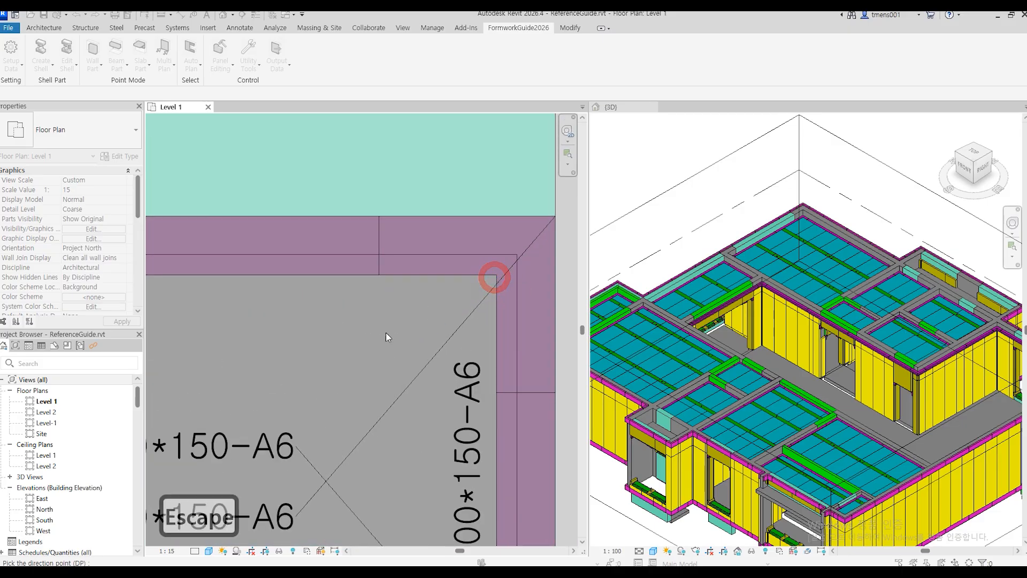
# - Generate the A6 room's AL-DECK panels with zone A6(130-600) and a blank type
pyautogui.click(633, 173)
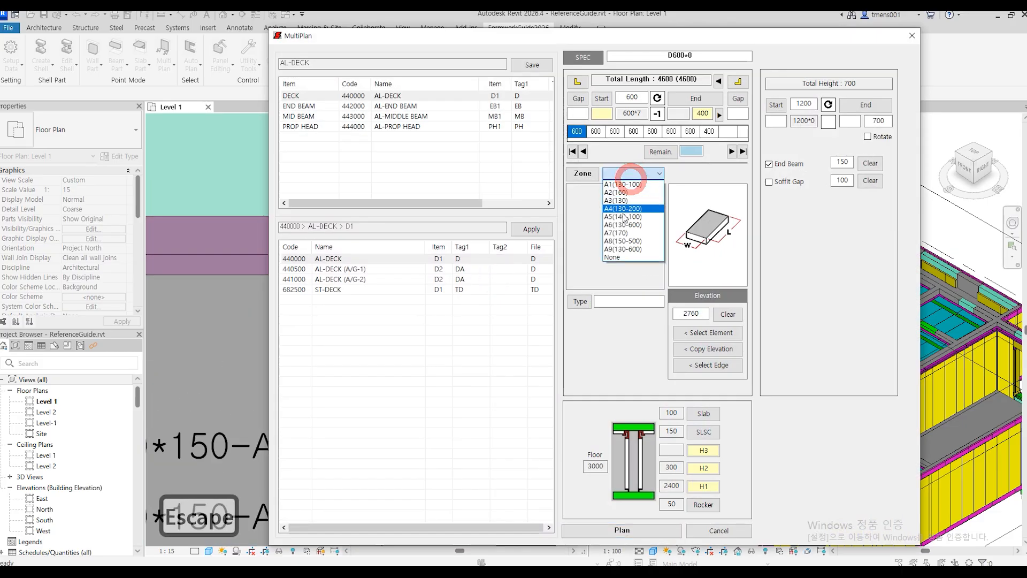
pyautogui.click(614, 224)
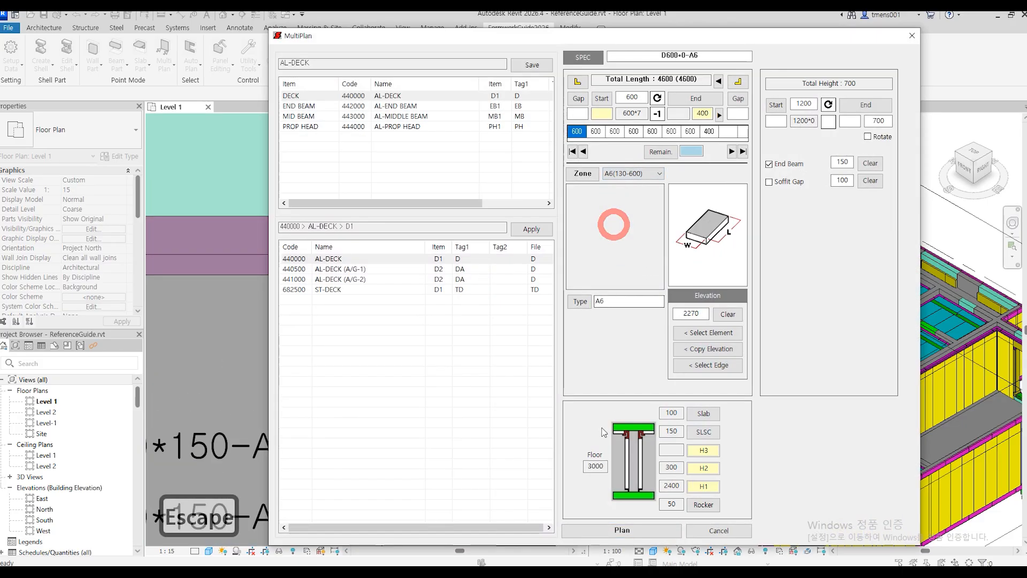
pyautogui.click(572, 299)
pyautogui.click(605, 532)
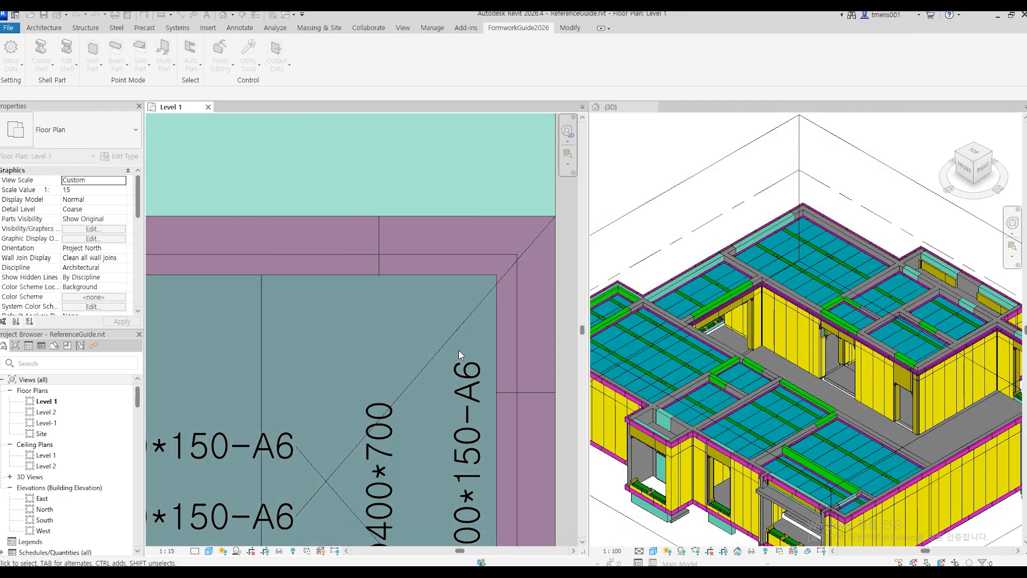
# - Examine the new decks in the 3D view and the plan, and check the remaining rooms for missing panels
pyautogui.scroll(-3, 458, 349)
pyautogui.click(843, 378)
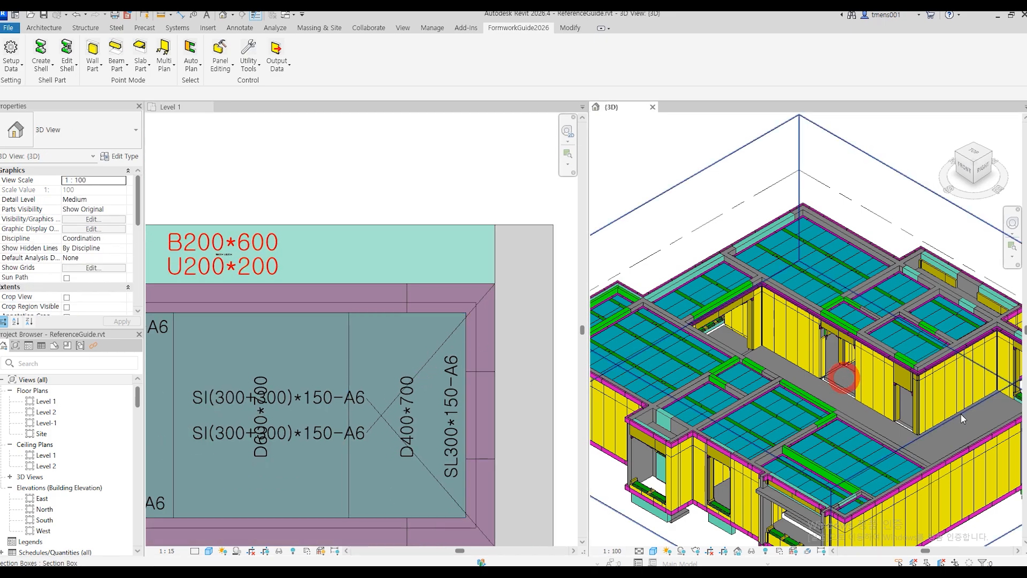
pyautogui.moveTo(946, 414); pyautogui.dragTo(822, 372, button='middle')
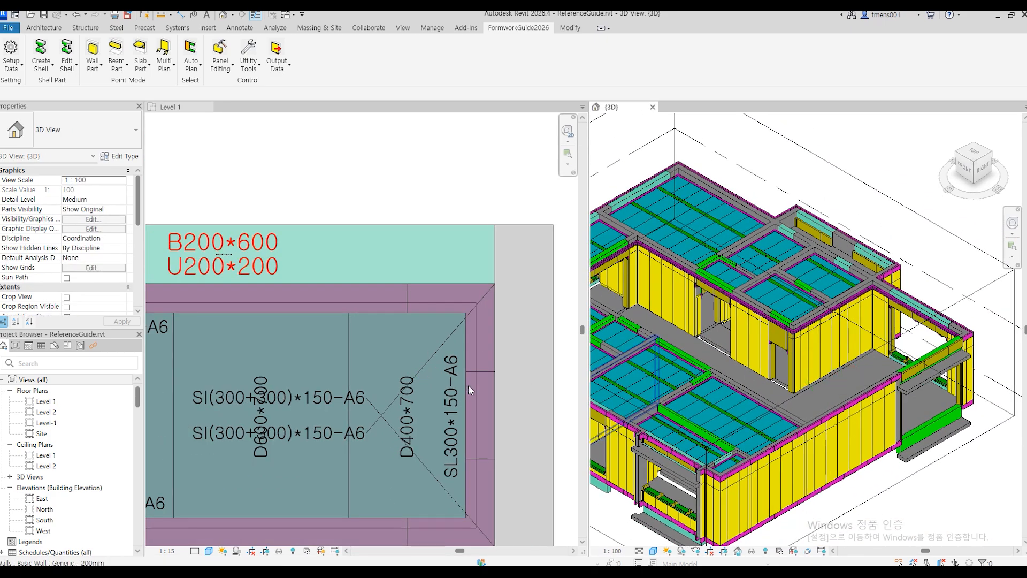
pyautogui.click(381, 396)
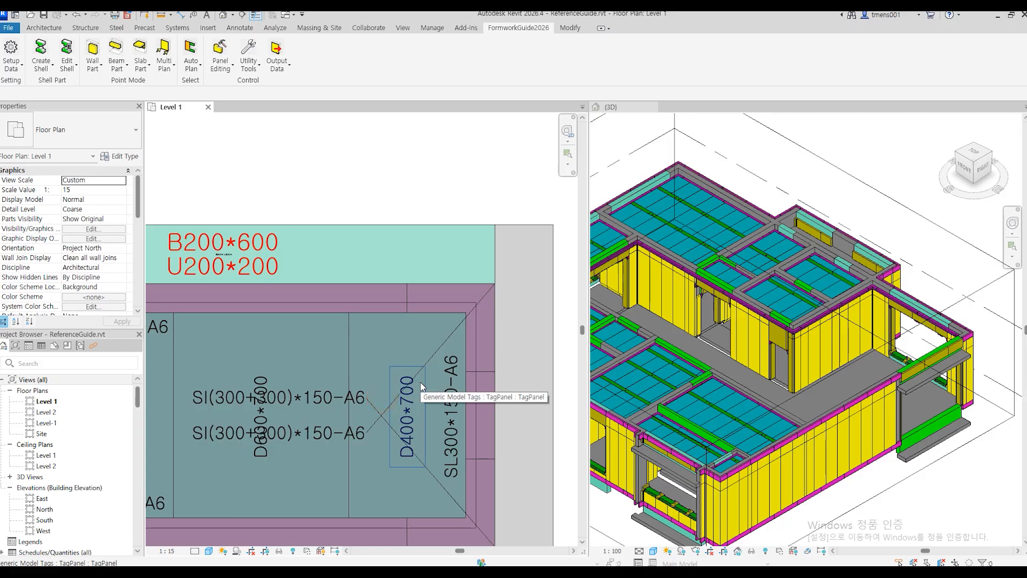
pyautogui.scroll(-2, 422, 385)
pyautogui.scroll(-5, 454, 393)
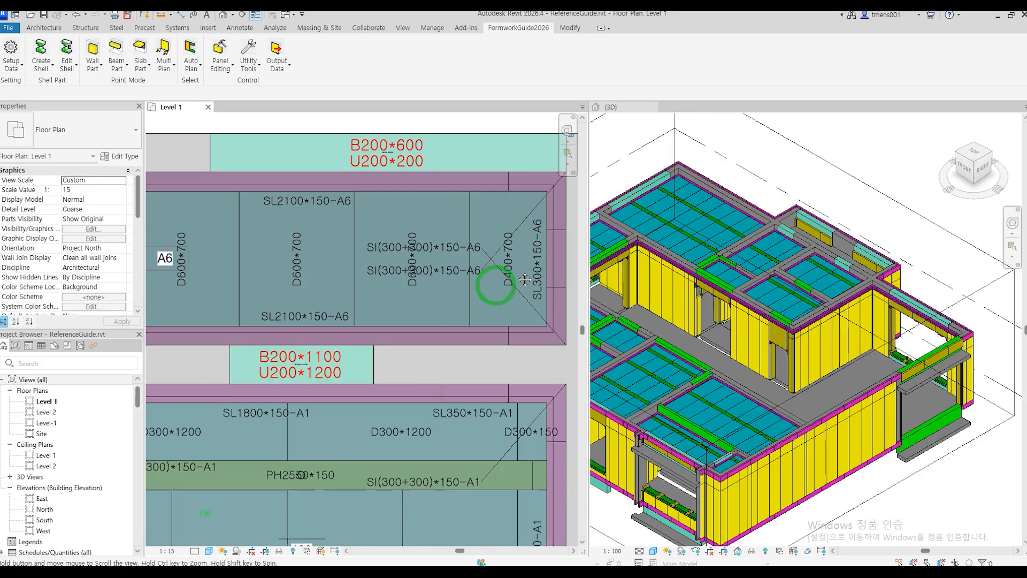
pyautogui.moveTo(483, 398); pyautogui.dragTo(409, 273, button='middle')
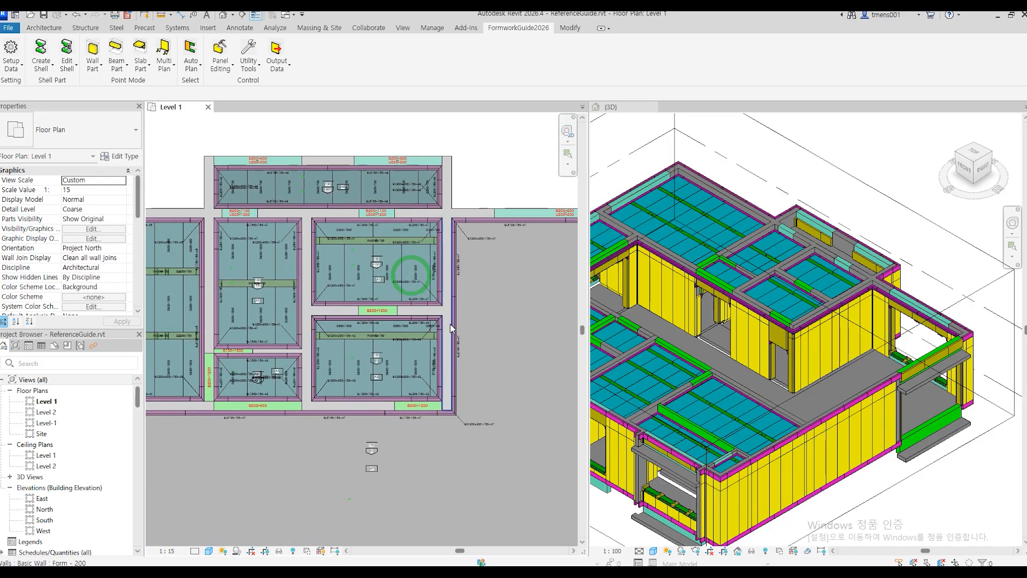
pyautogui.moveTo(497, 406); pyautogui.dragTo(468, 373, button='middle')
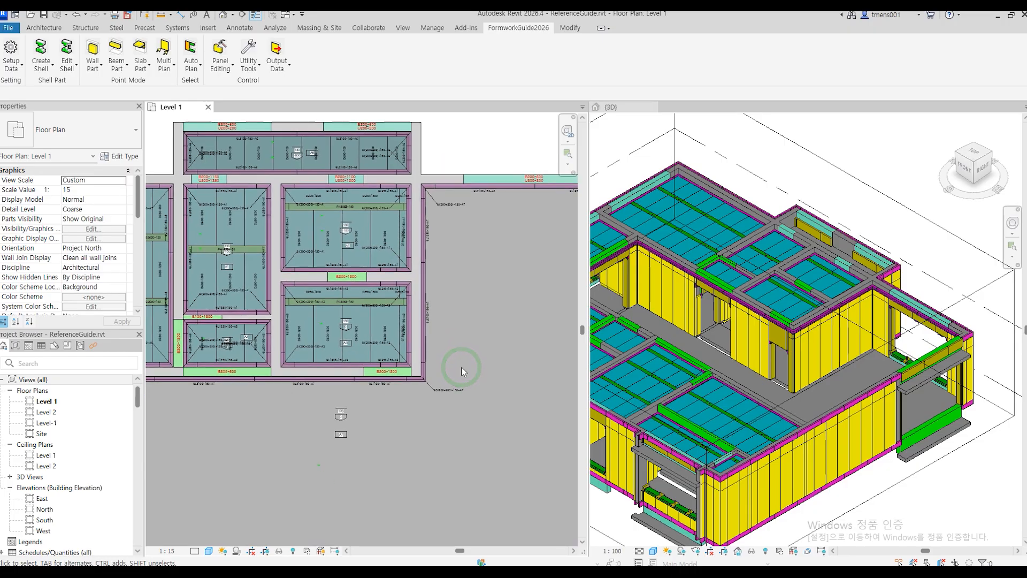
pyautogui.moveTo(416, 418); pyautogui.dragTo(500, 317, button='middle')
pyautogui.scroll(-3, 499, 317)
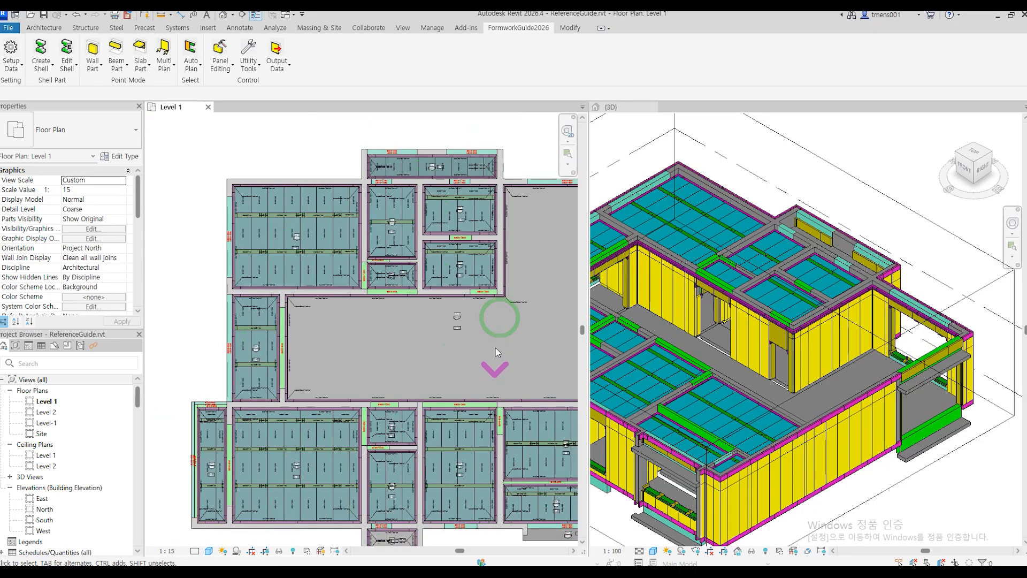
pyautogui.scroll(-2, 495, 352)
pyautogui.scroll(6, 460, 385)
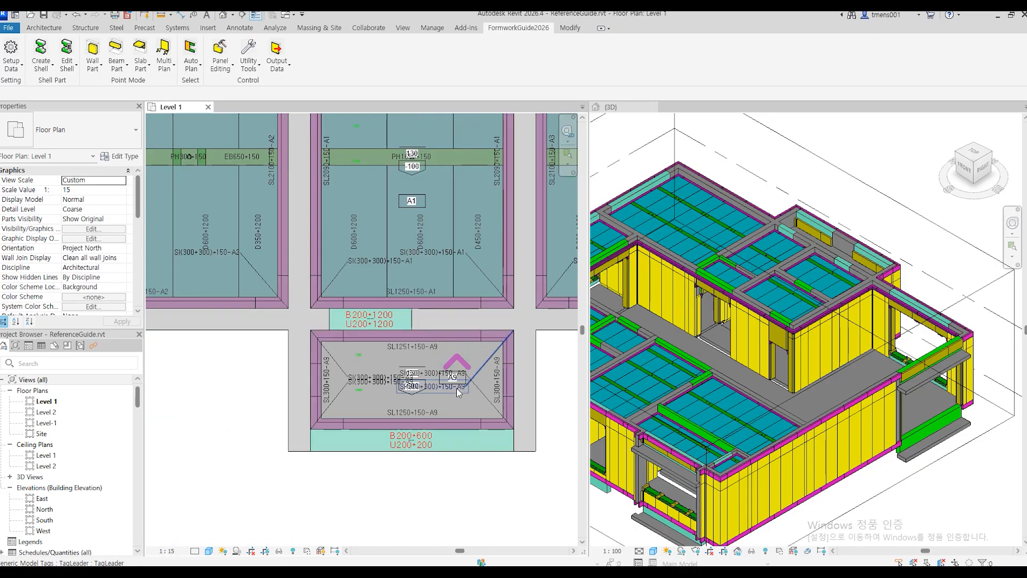
# - Generate AL-DECK panels between opposite inner corners of the A9 room below beam B200*1200, with zone A9(130-600), blank type and no direction point
pyautogui.scroll(3, 457, 388)
pyautogui.scroll(2, 232, 443)
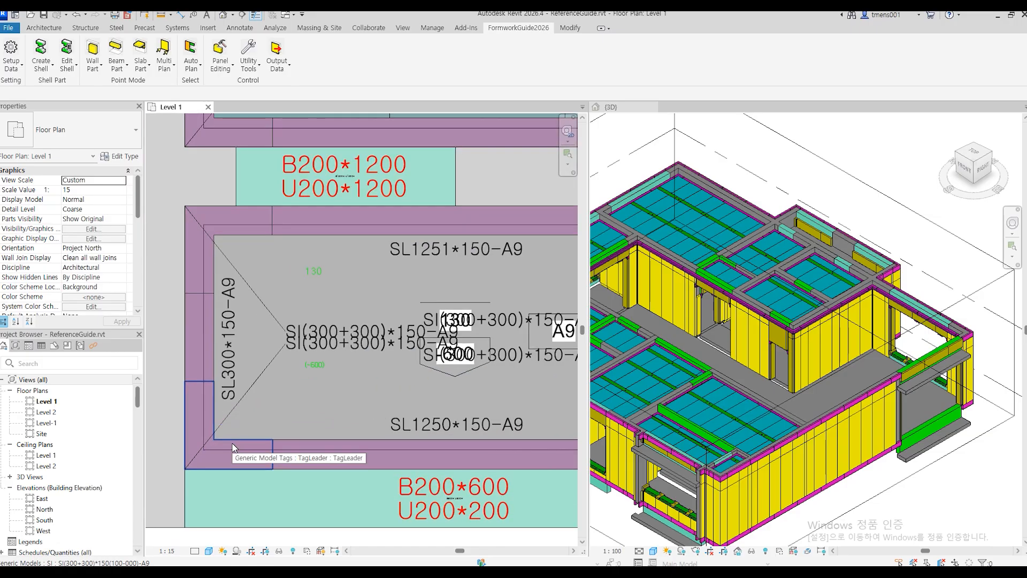
pyautogui.press('Return')
pyautogui.click(214, 440)
pyautogui.scroll(-3, 213, 440)
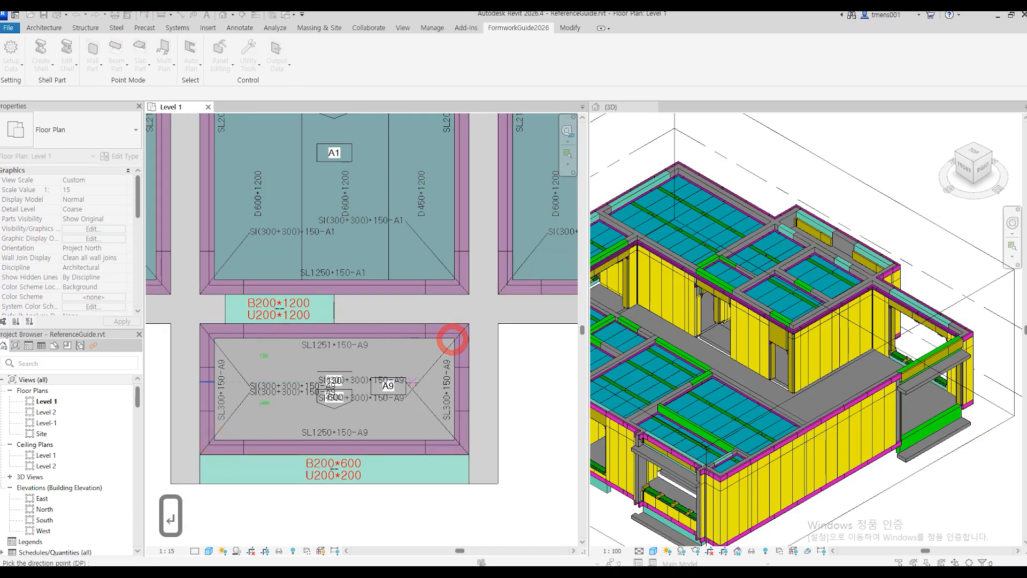
pyautogui.press('Escape')
pyautogui.click(644, 174)
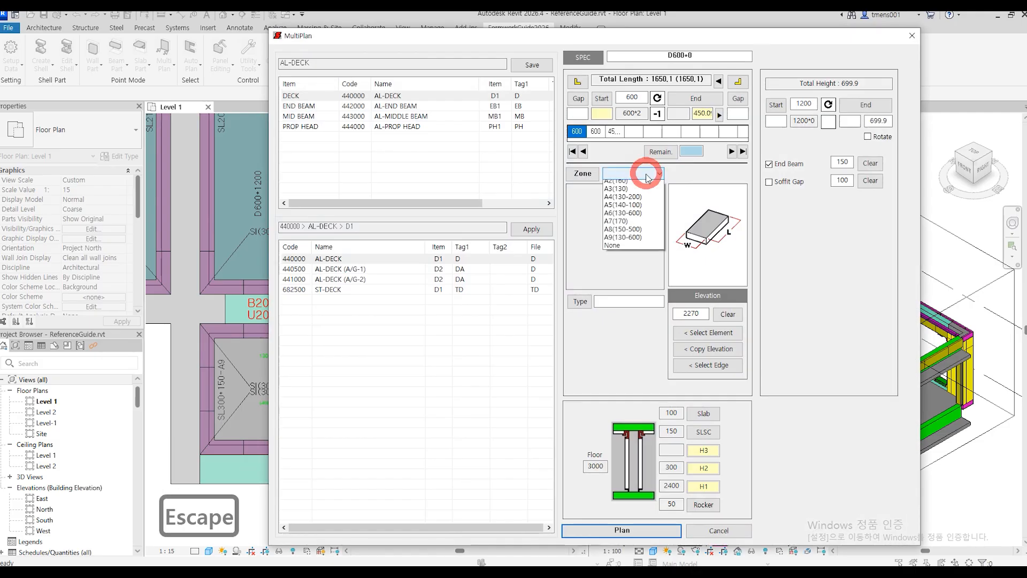
pyautogui.click(620, 249)
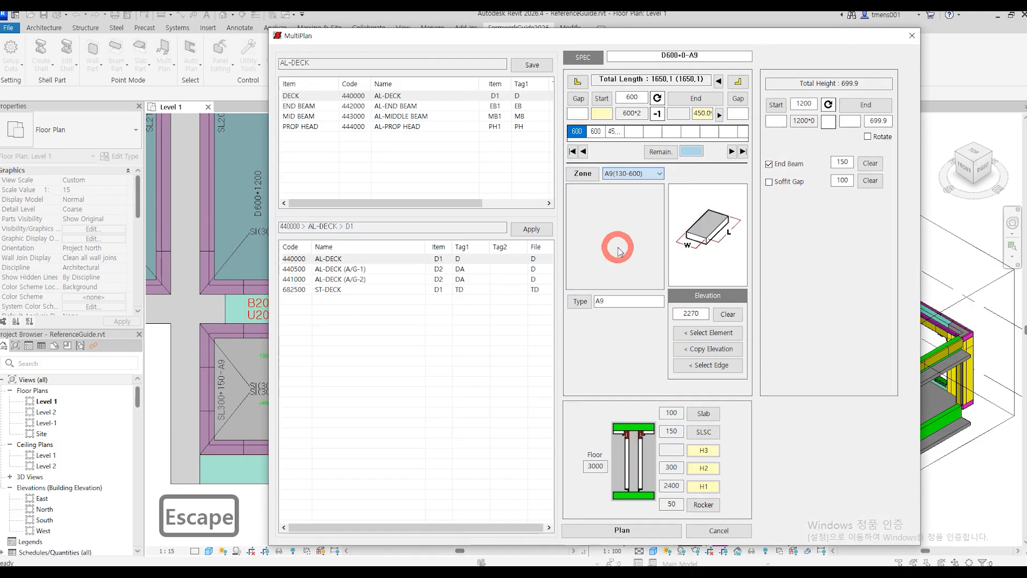
pyautogui.click(581, 303)
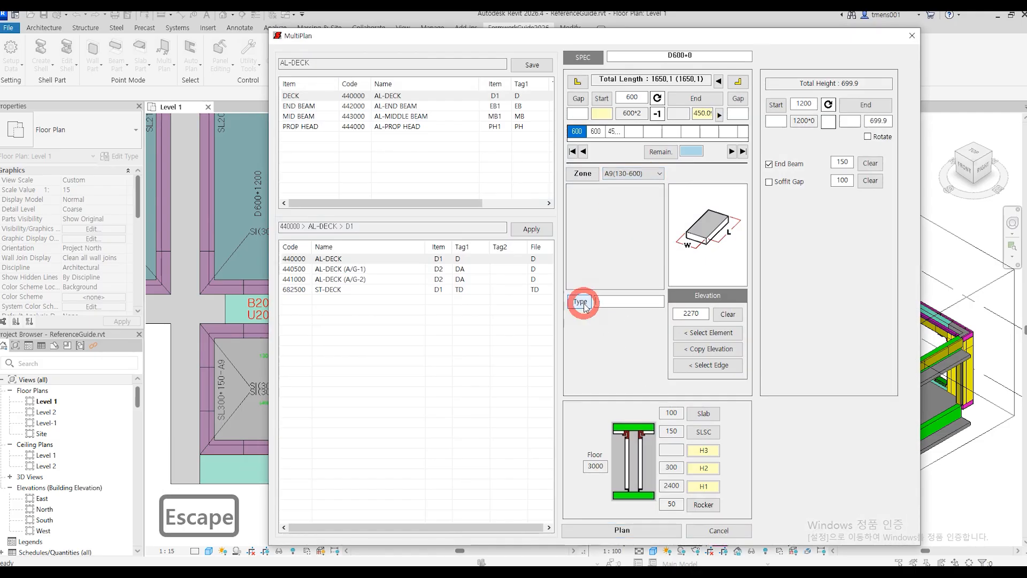
pyautogui.click(636, 530)
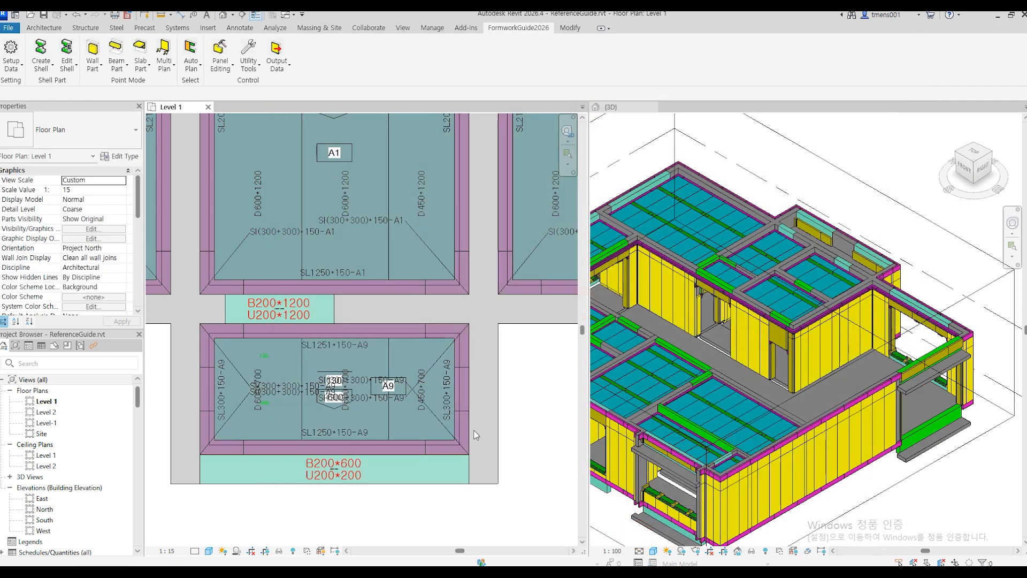
# - Check the 3D view and the Level 1 plan for rooms that still lack deck panels
pyautogui.scroll(-2, 858, 413)
pyautogui.scroll(-1, 852, 415)
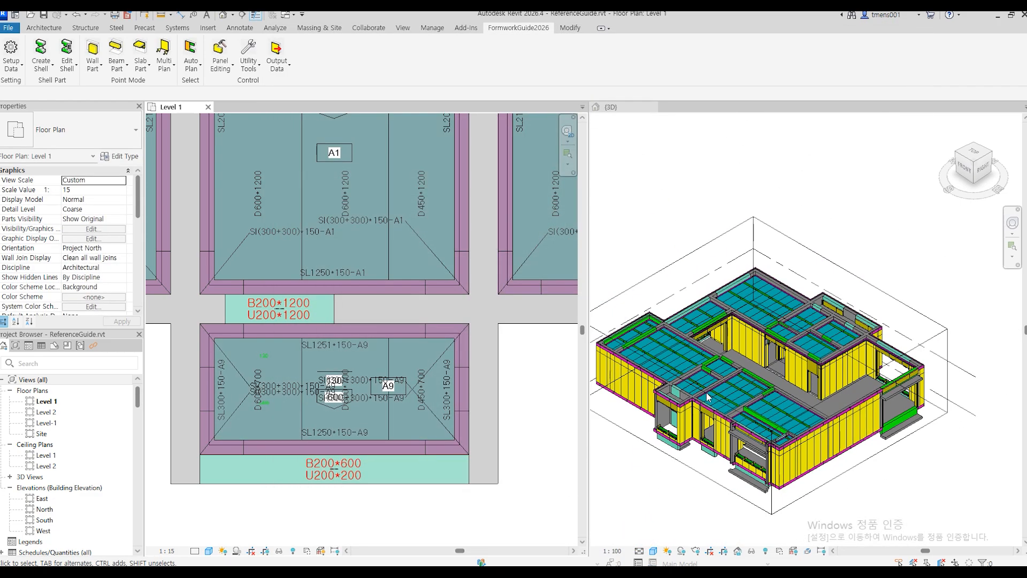
pyautogui.click(397, 305)
pyautogui.scroll(-2, 391, 369)
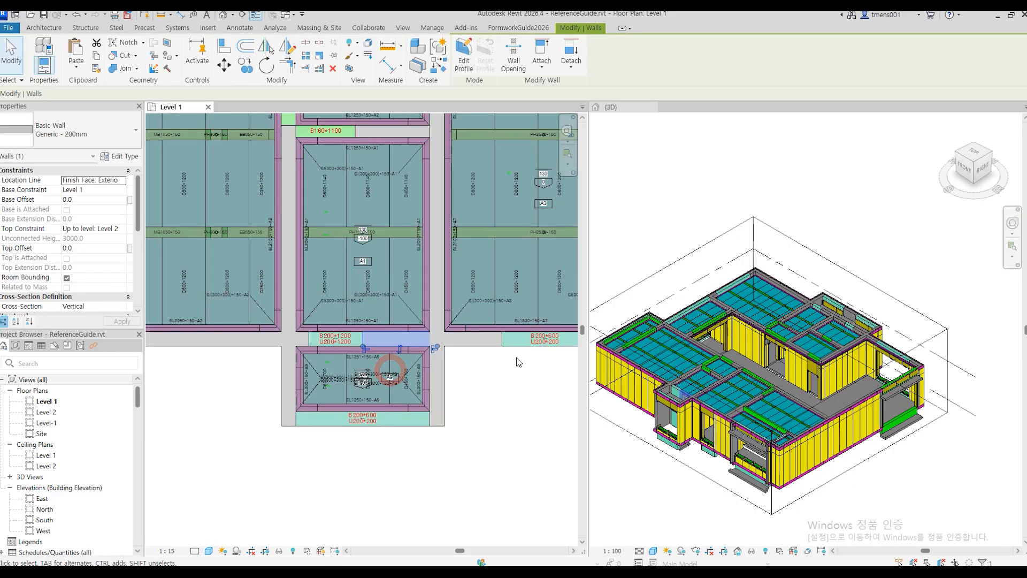
pyautogui.moveTo(517, 364); pyautogui.dragTo(341, 412, button='middle')
pyautogui.moveTo(502, 381); pyautogui.dragTo(278, 419, button='middle')
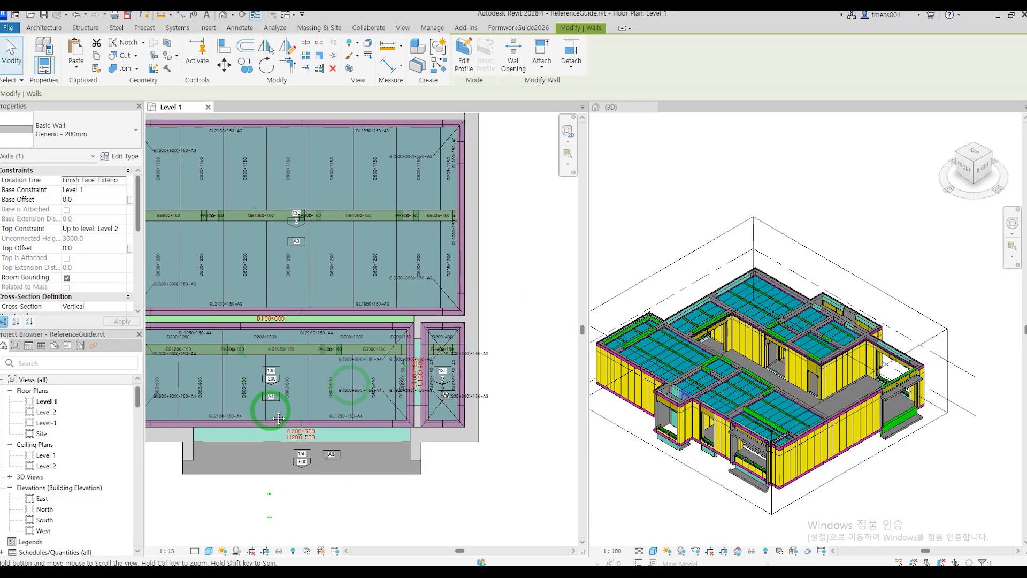
pyautogui.scroll(-5, 278, 418)
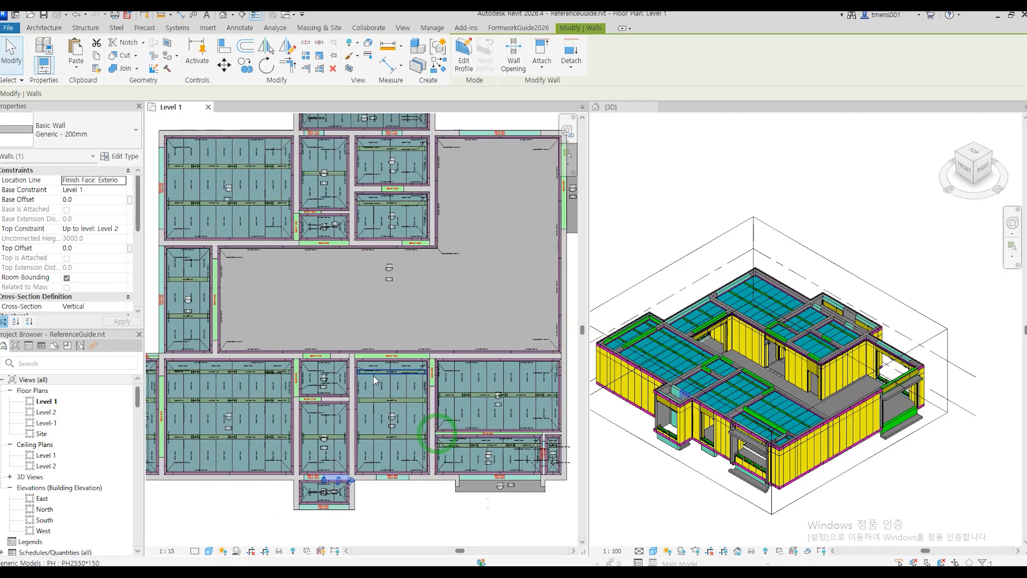
pyautogui.moveTo(373, 375); pyautogui.dragTo(396, 393, button='middle')
pyautogui.scroll(-2, 396, 394)
pyautogui.scroll(1, 266, 373)
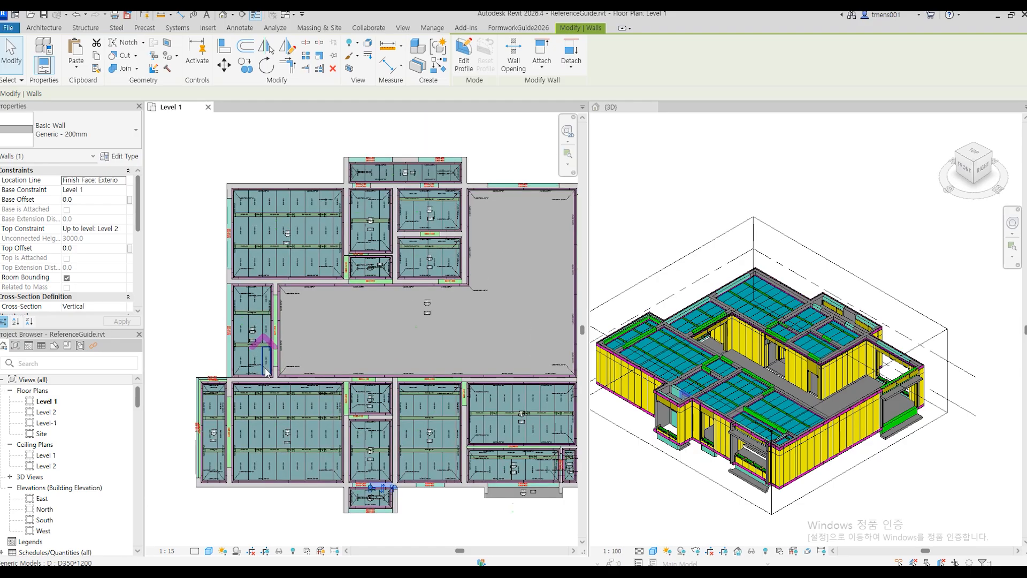
# - Draw a vertical model line about 3750 mm long from the A7 area's projecting SO corner down to its lower soffit edge
pyautogui.scroll(6, 466, 264)
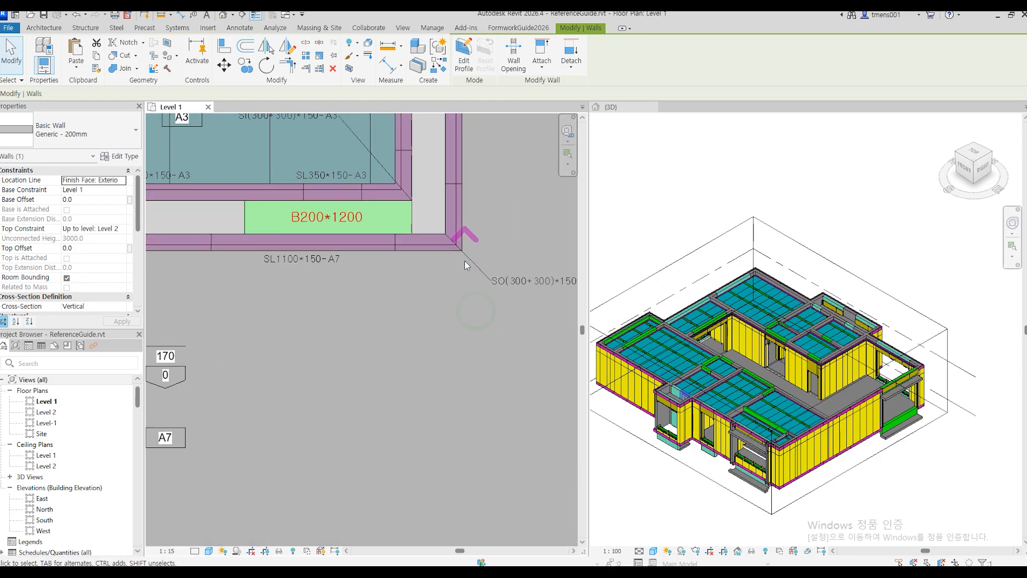
pyautogui.scroll(6, 464, 261)
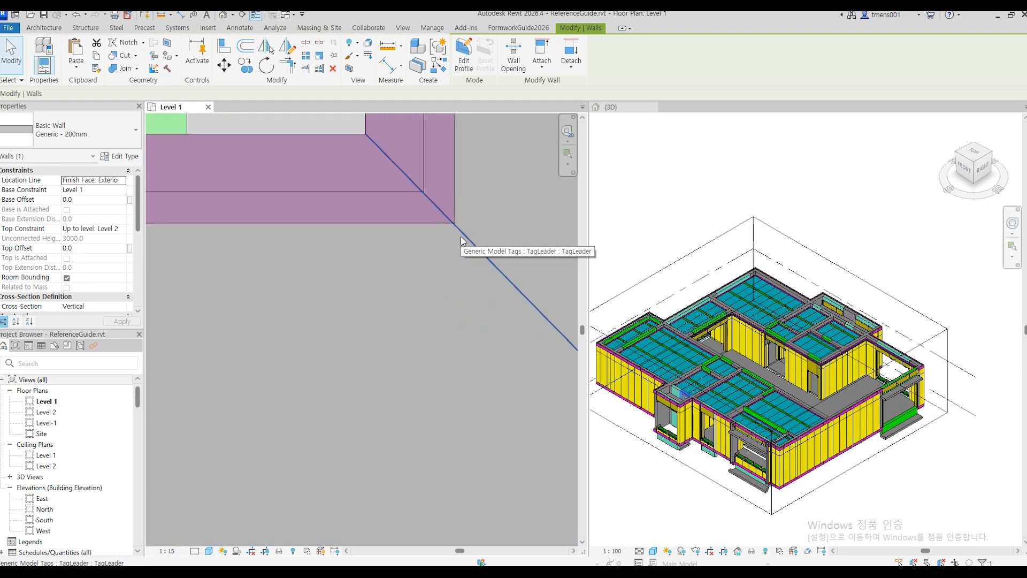
pyautogui.press('l')
pyautogui.press('i')
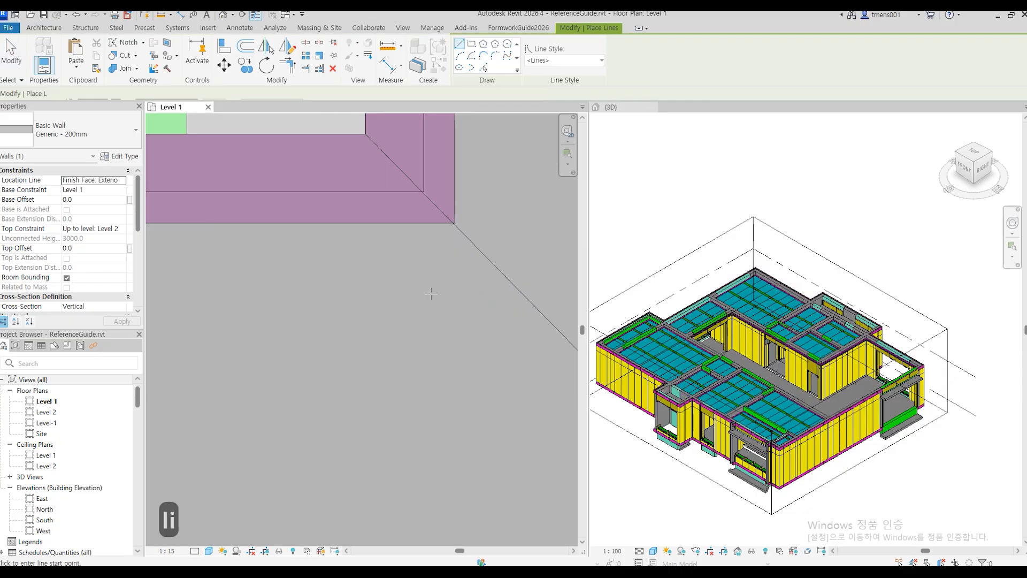
pyautogui.click(455, 220)
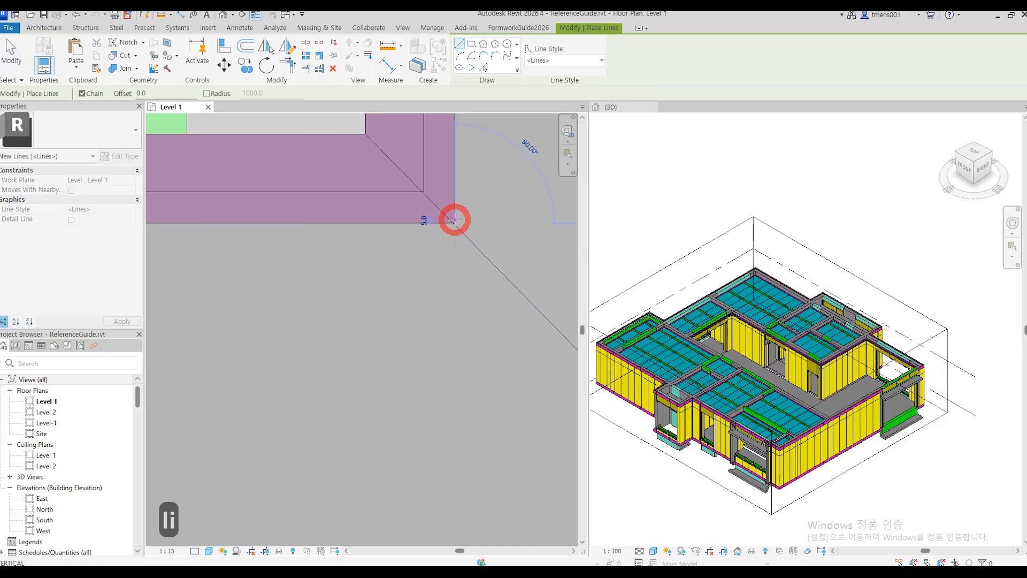
pyautogui.scroll(-4, 444, 293)
pyautogui.moveTo(452, 412); pyautogui.dragTo(453, 172, button='middle')
pyautogui.scroll(-3, 442, 206)
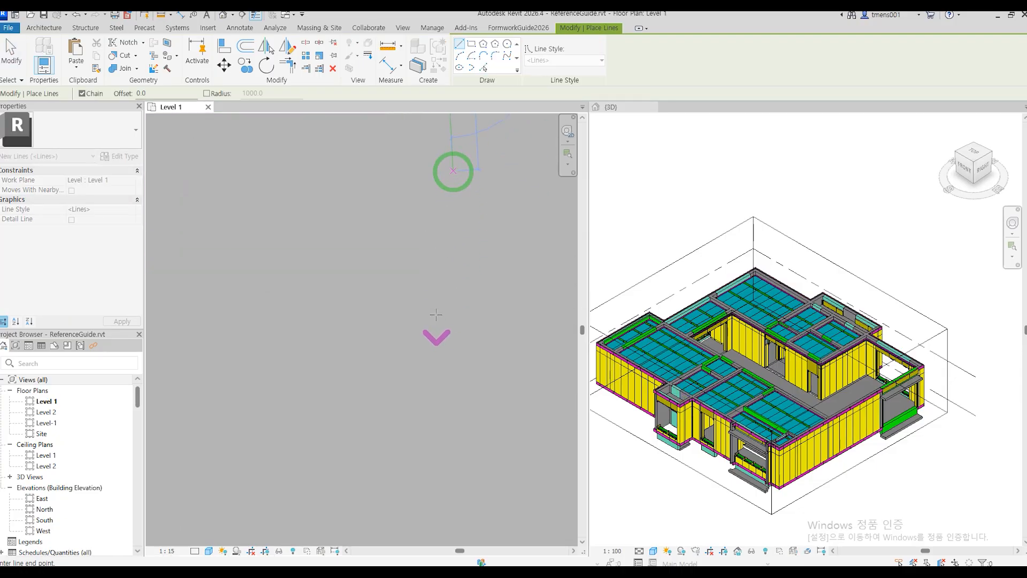
pyautogui.scroll(-2, 442, 289)
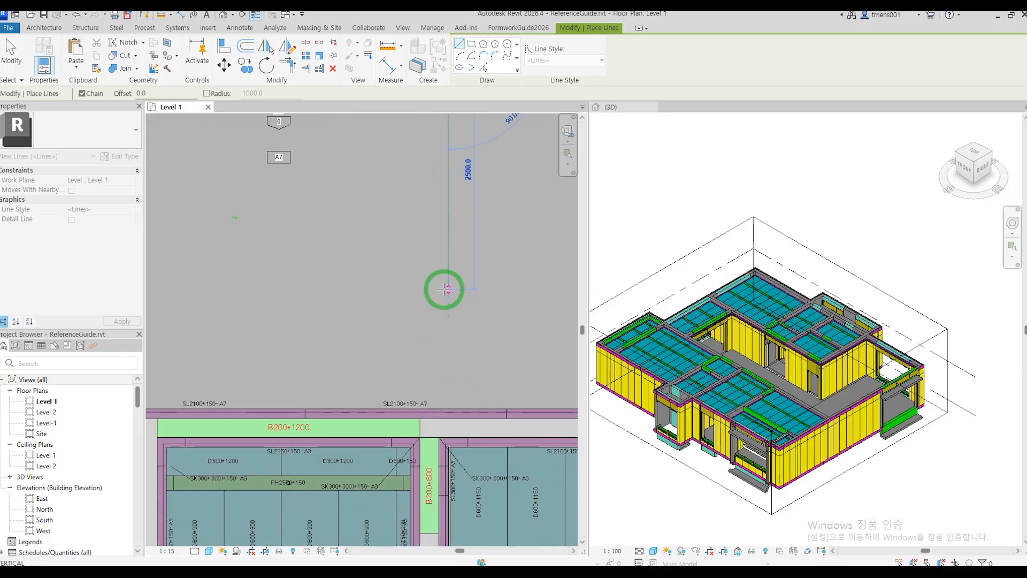
pyautogui.click(449, 409)
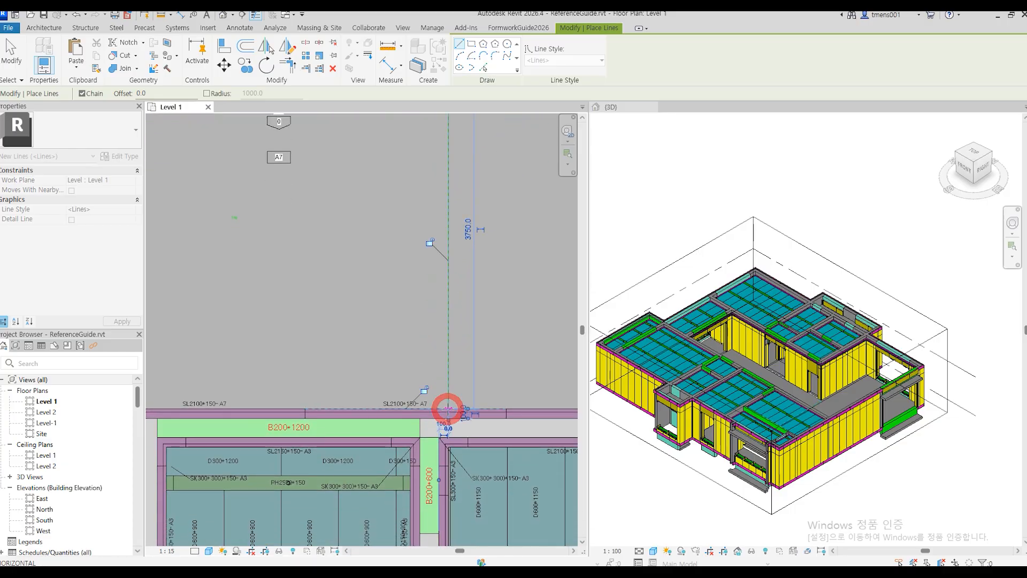
pyautogui.press('Escape')
pyautogui.press('Escape')
# - Start an AL-DECK multi plan layout from A7's lower-left inner corner to the dividing line's upper end, without a direction point
pyautogui.scroll(-3, 399, 337)
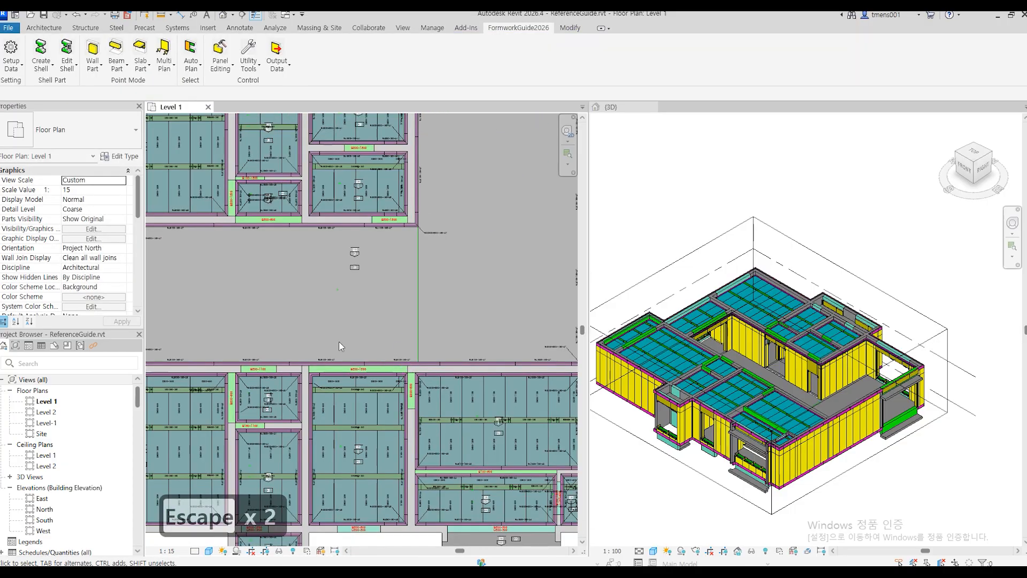
pyautogui.moveTo(339, 342); pyautogui.dragTo(464, 345, button='middle')
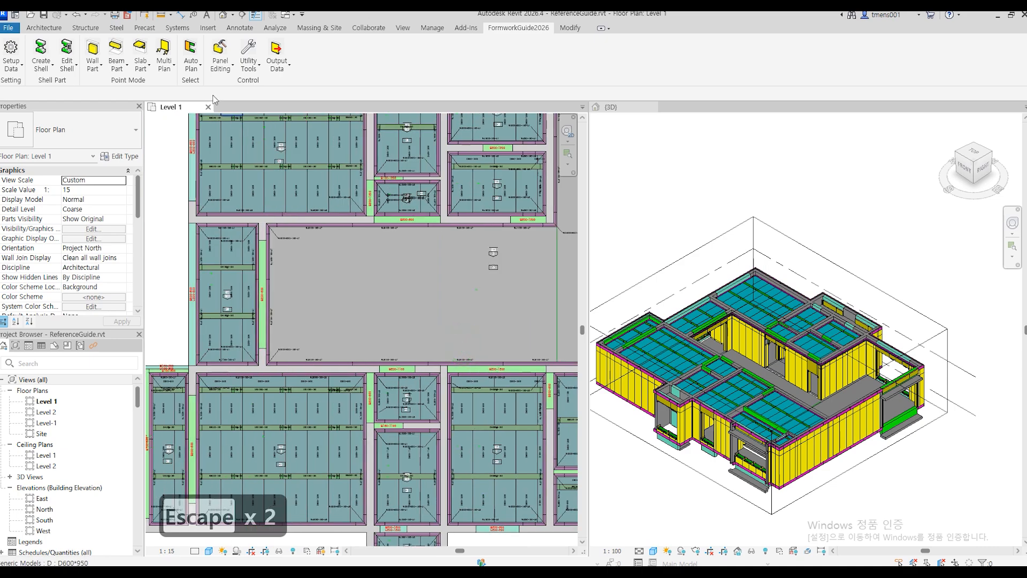
pyautogui.click(167, 70)
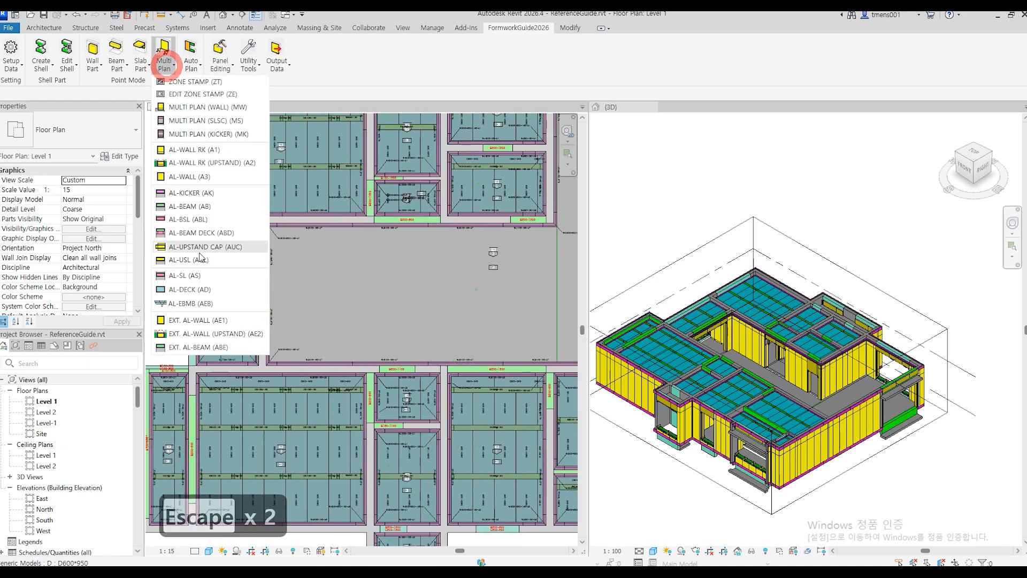
pyautogui.click(203, 294)
pyautogui.scroll(6, 198, 295)
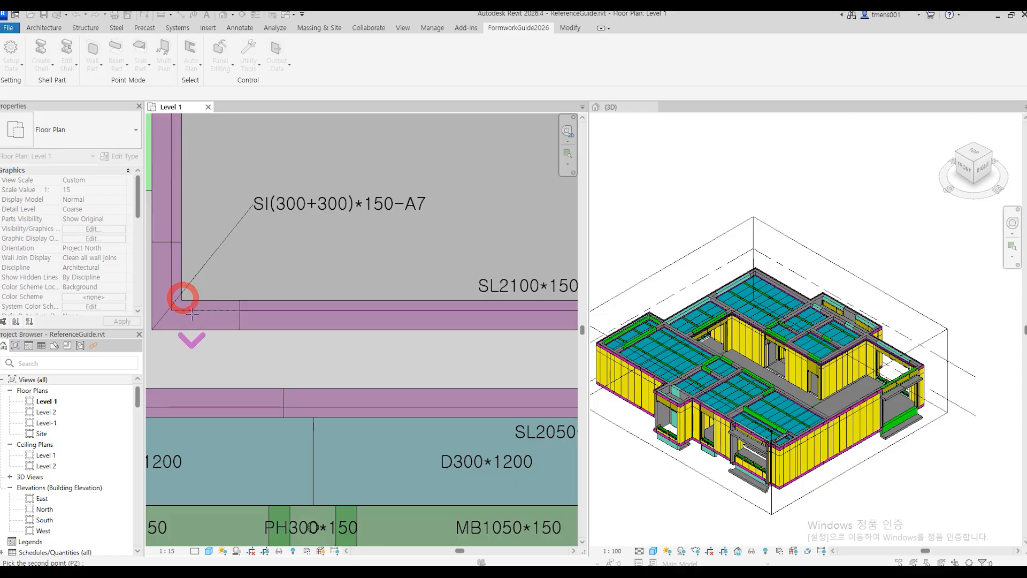
pyautogui.scroll(-4, 192, 314)
pyautogui.moveTo(406, 221); pyautogui.dragTo(268, 380, button='middle')
pyautogui.moveTo(465, 278); pyautogui.dragTo(253, 339, button='middle')
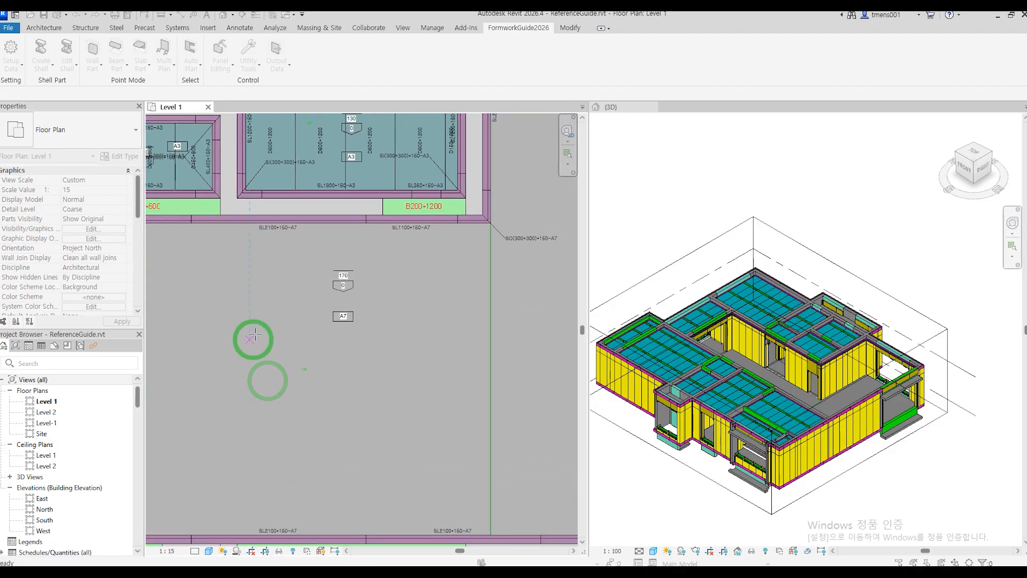
pyautogui.scroll(4, 460, 231)
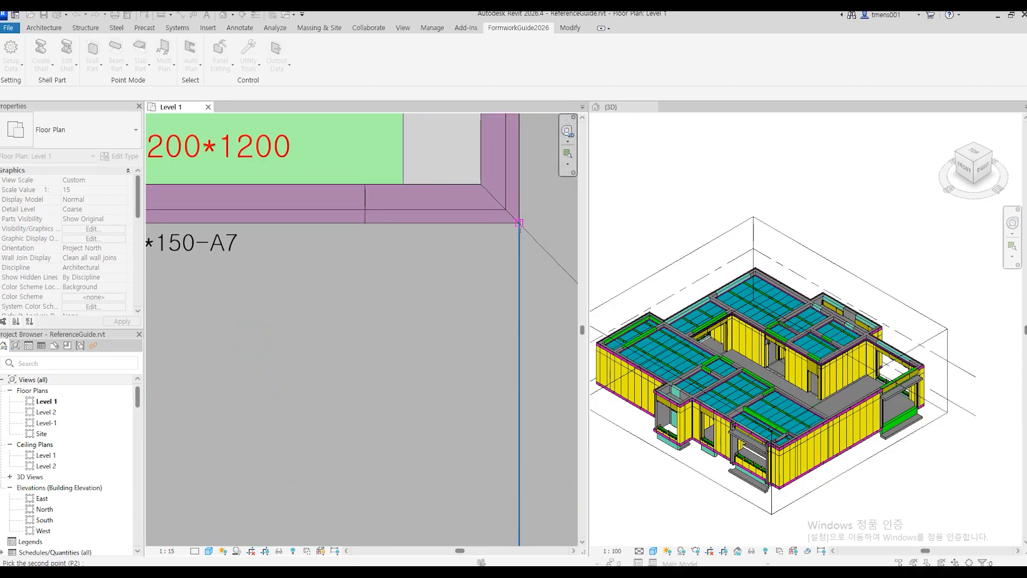
pyautogui.click(519, 223)
pyautogui.press('Escape')
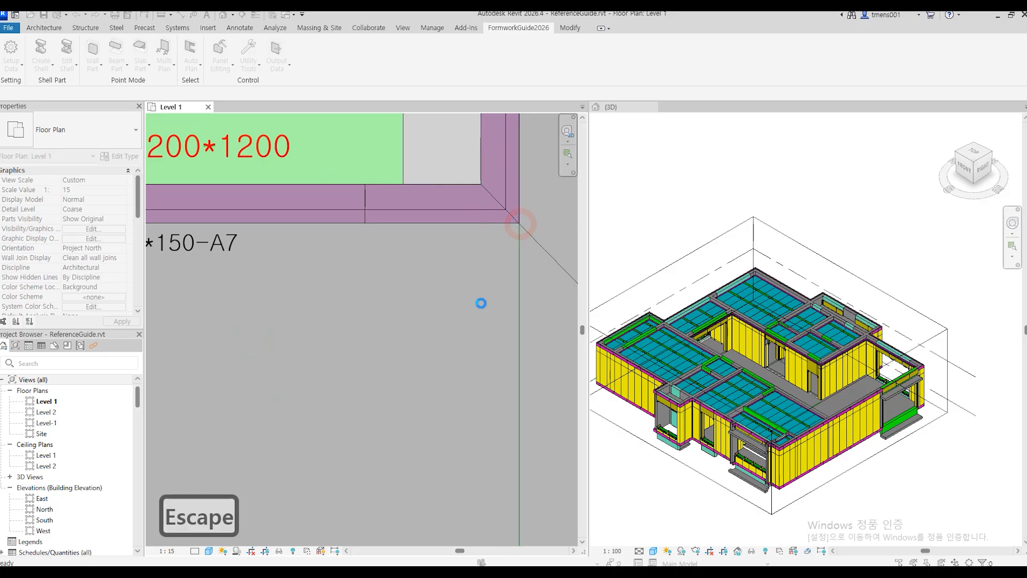
# - Generate the AL-DECK panels for A7's left part with zone A7(170) and a blank type
pyautogui.click(623, 174)
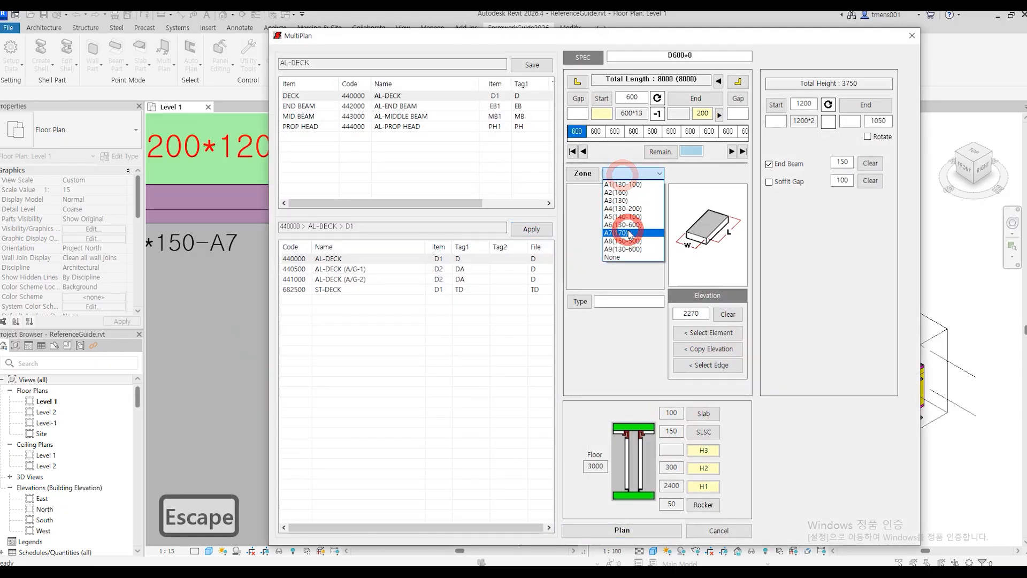
pyautogui.click(627, 230)
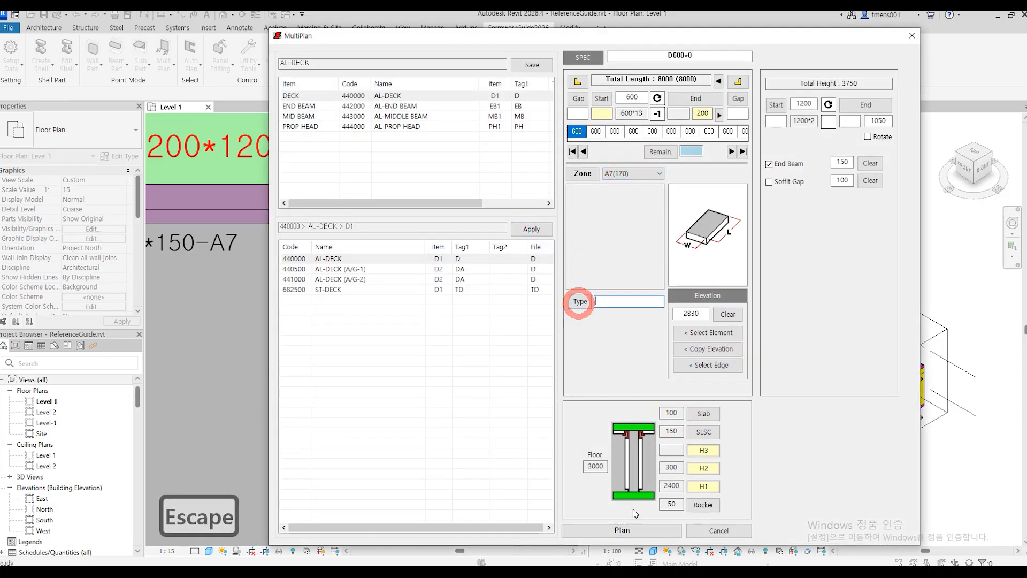
pyautogui.click(631, 530)
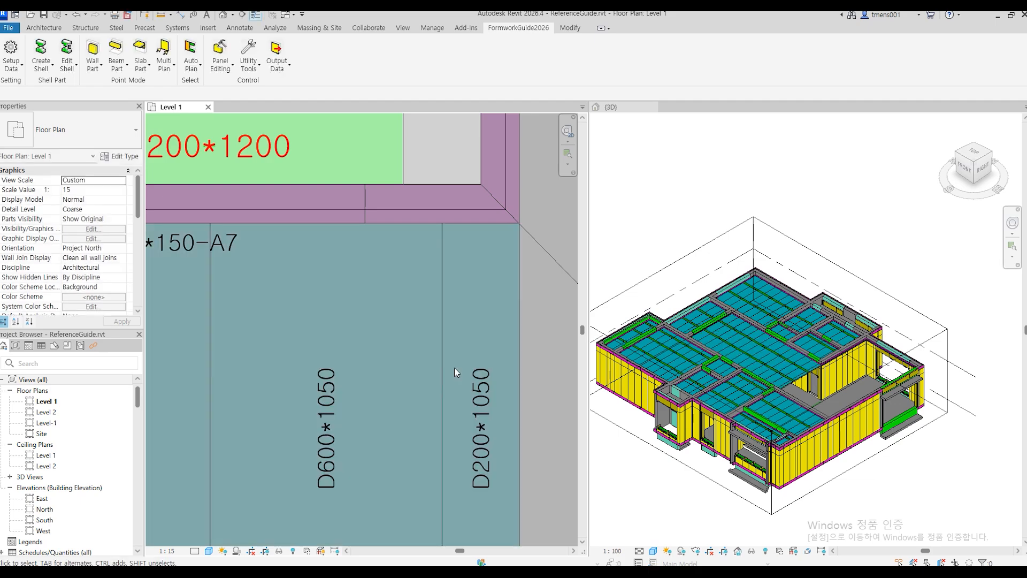
# - Generate AL-DECK panels from the dividing line's lower end to A7's upper-right inner corner, without a direction point, keeping elevation 2830
pyautogui.scroll(-6, 454, 367)
pyautogui.moveTo(497, 361); pyautogui.dragTo(342, 366, button='middle')
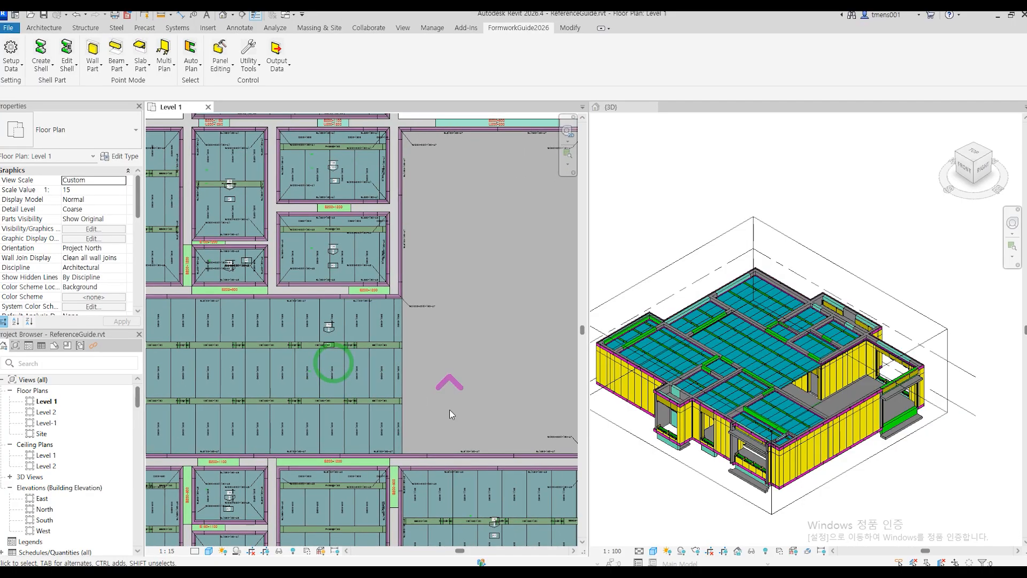
pyautogui.scroll(5, 450, 413)
pyautogui.press('Return')
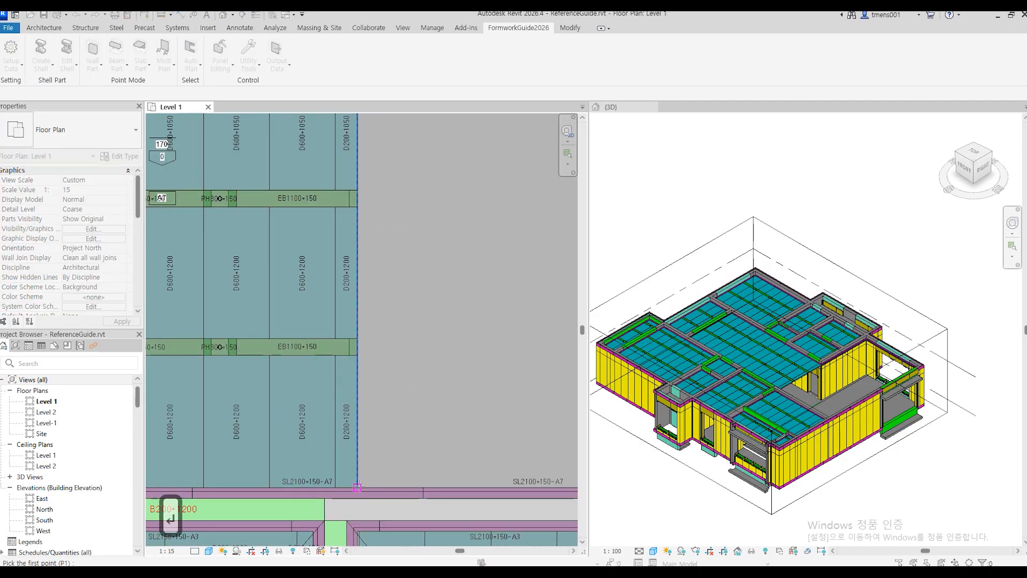
pyautogui.scroll(-6, 359, 486)
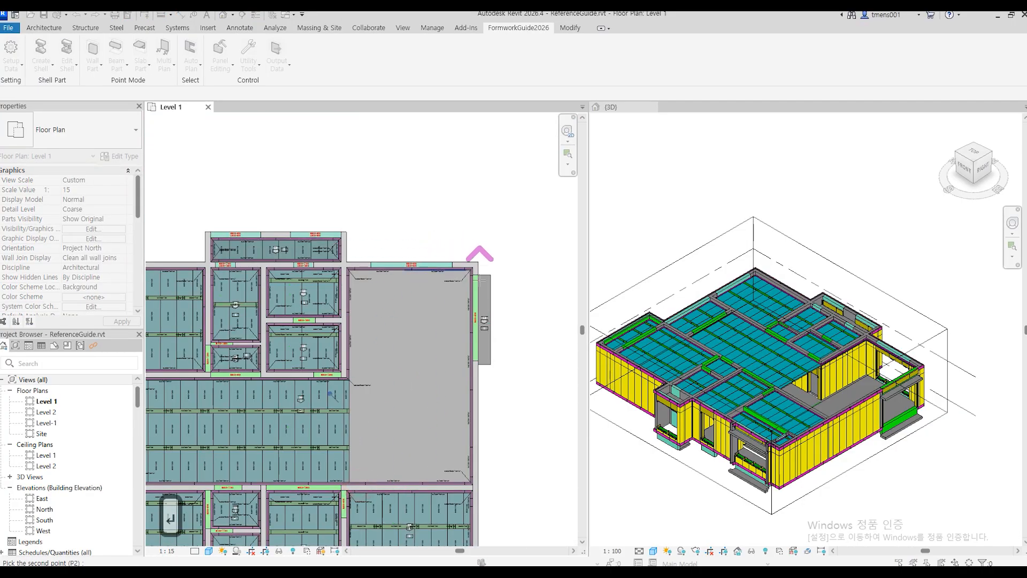
pyautogui.scroll(6, 472, 268)
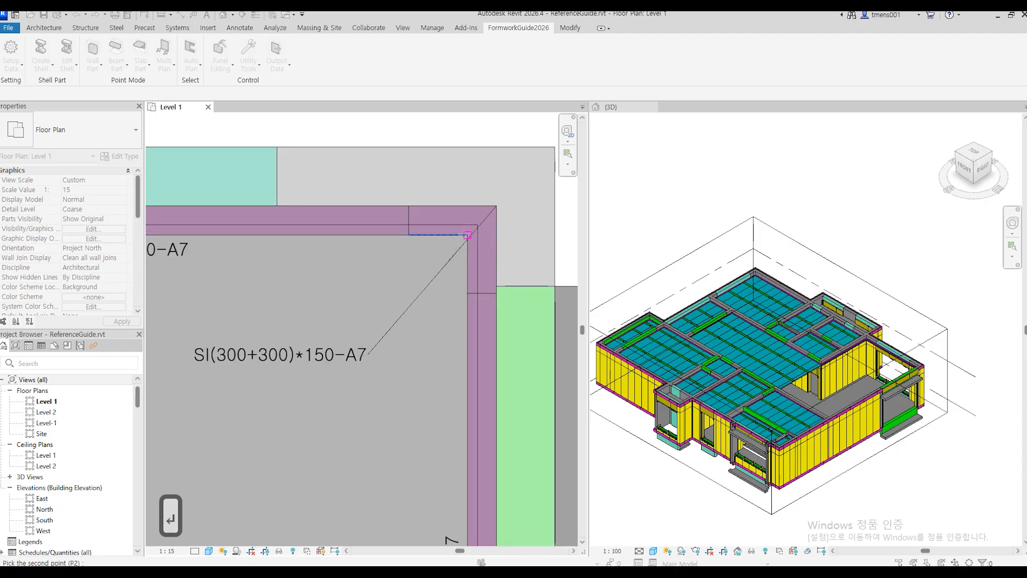
pyautogui.click(466, 234)
pyautogui.press('Escape')
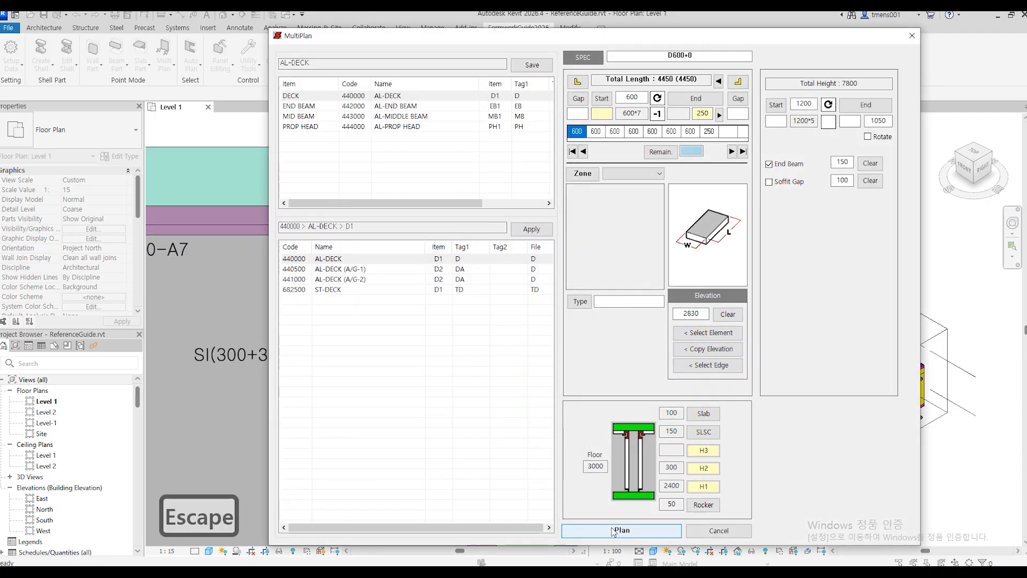
pyautogui.click(603, 528)
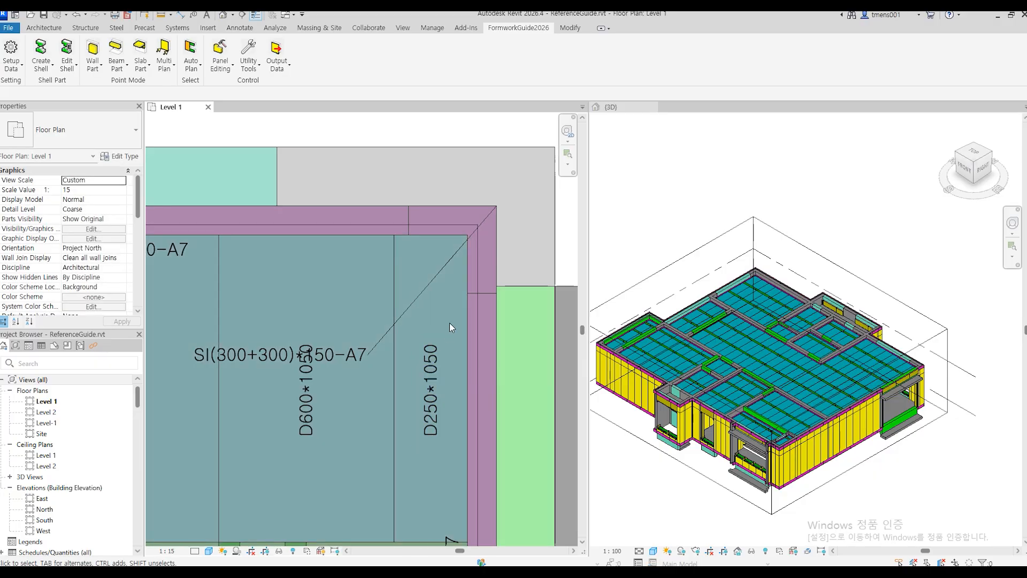
# - Examine the A7 decks and the joint between their two layouts in the plan and the 3D view
pyautogui.scroll(-4, 450, 323)
pyautogui.moveTo(373, 380); pyautogui.dragTo(492, 281, button='middle')
pyautogui.scroll(-3, 488, 283)
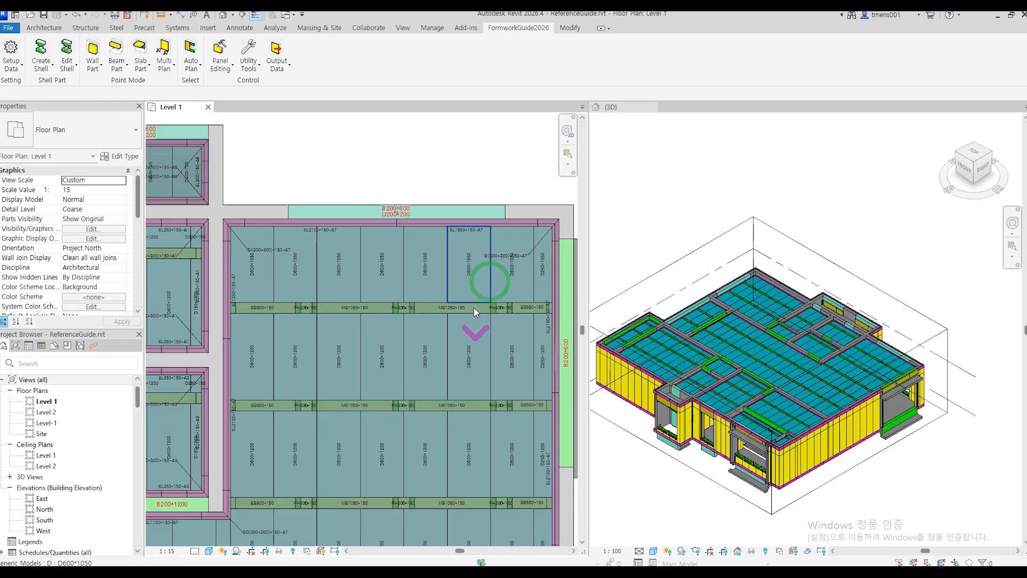
pyautogui.moveTo(376, 371); pyautogui.dragTo(461, 263, button='middle')
pyautogui.scroll(3, 375, 419)
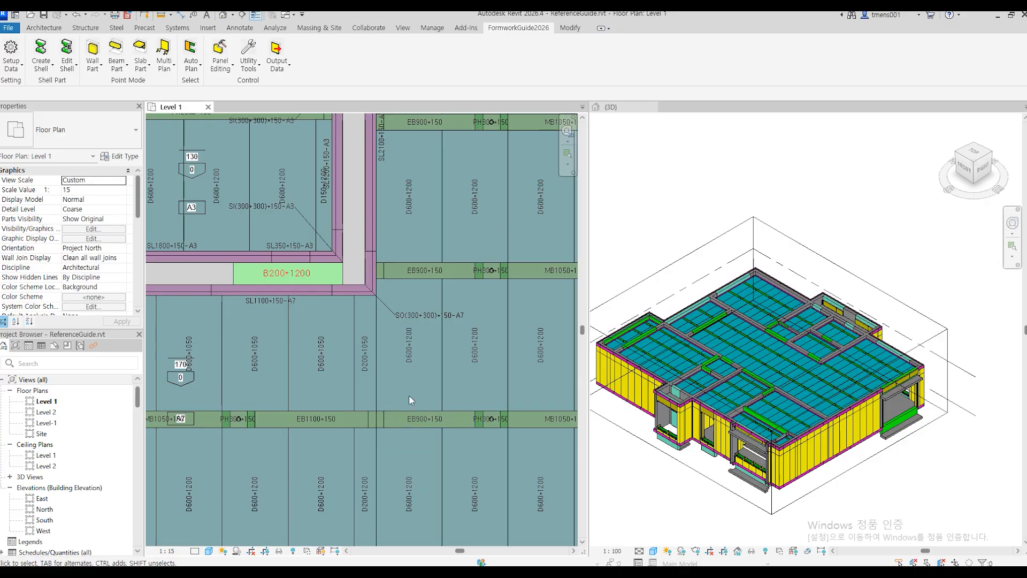
pyautogui.scroll(-3, 409, 395)
pyautogui.moveTo(422, 412); pyautogui.dragTo(399, 294, button='middle')
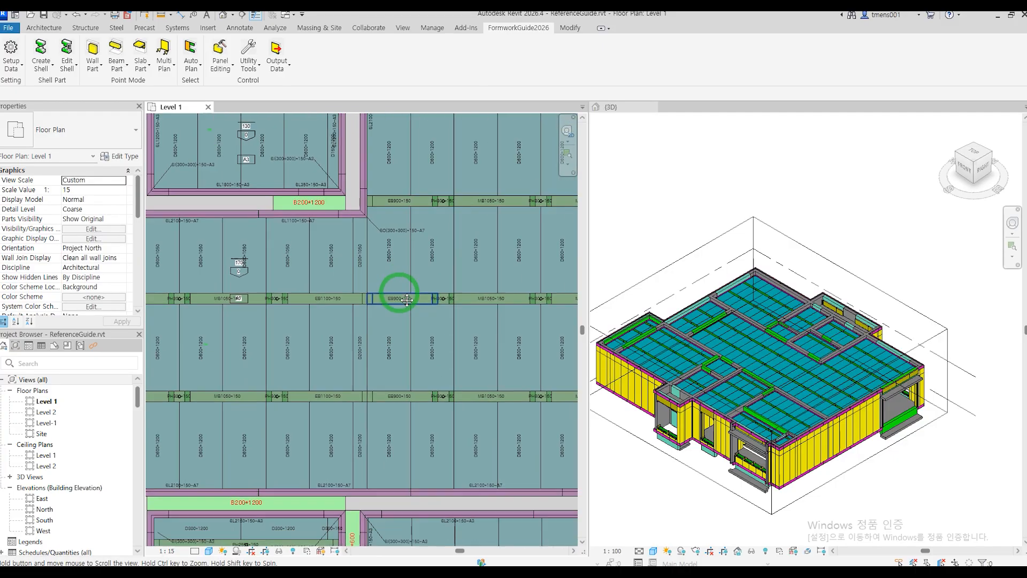
pyautogui.scroll(-2, 399, 293)
pyautogui.click(909, 503)
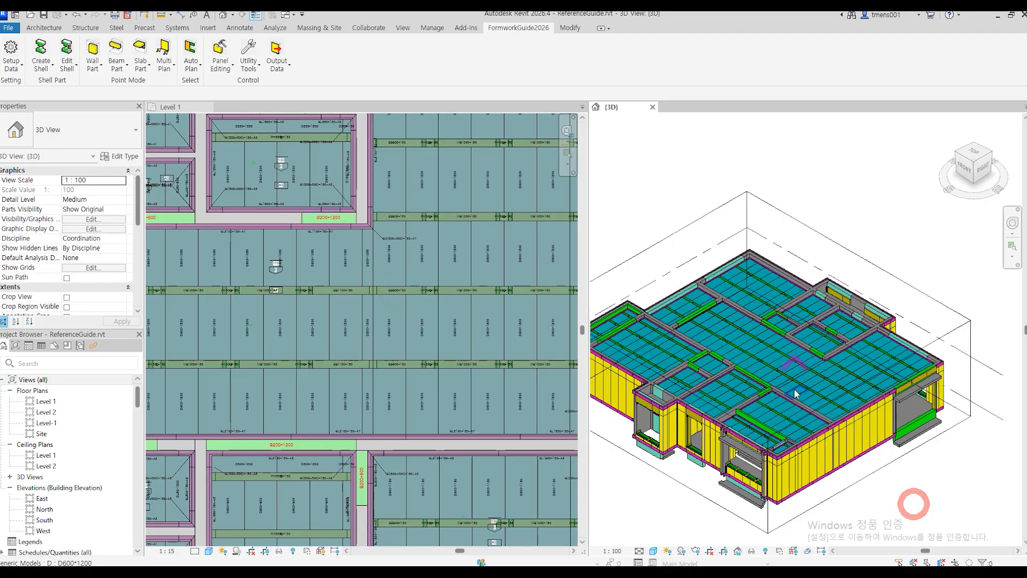
pyautogui.scroll(5, 884, 381)
pyautogui.moveTo(895, 397); pyautogui.dragTo(778, 368, button='middle')
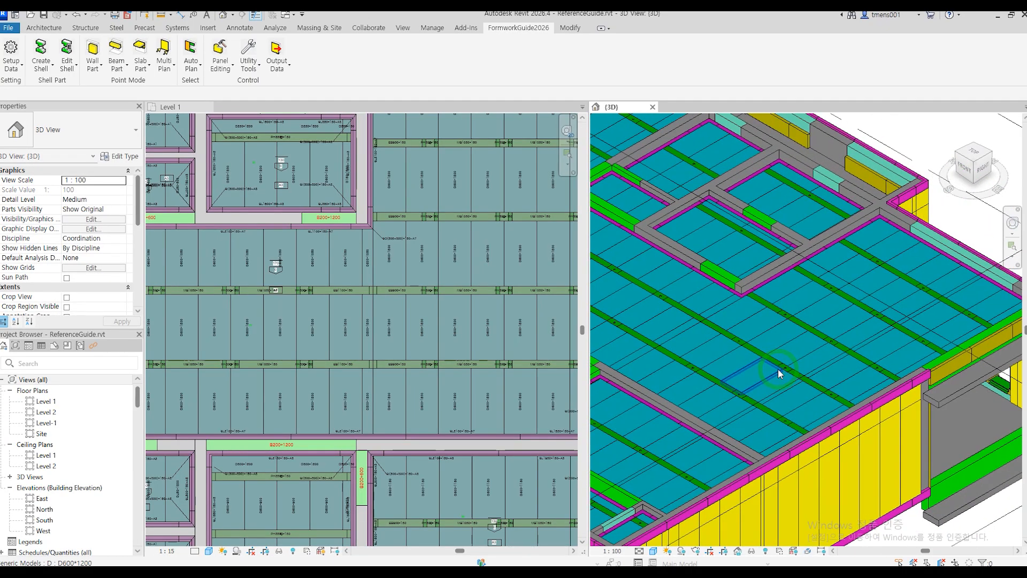
pyautogui.scroll(2, 702, 312)
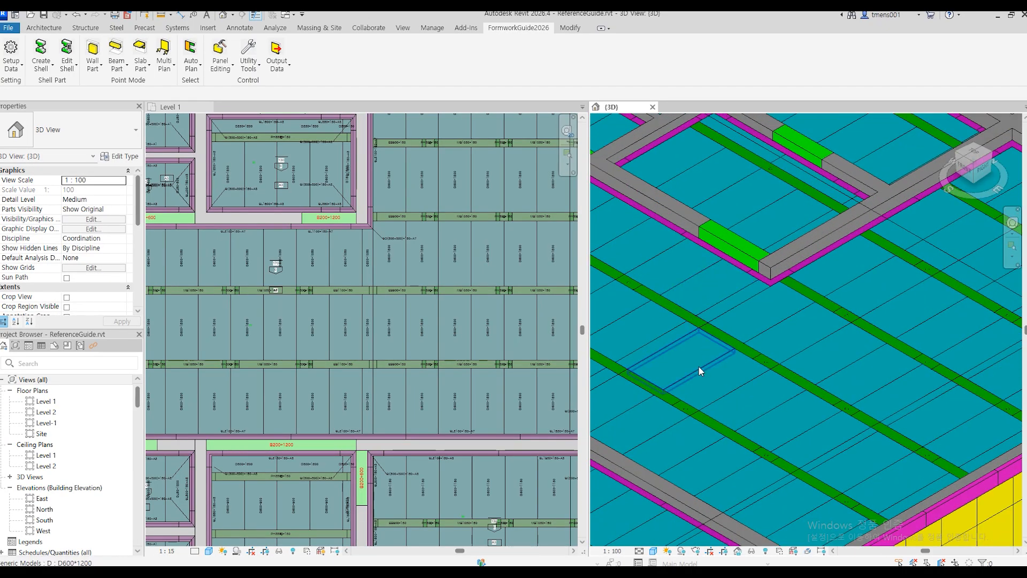
pyautogui.scroll(-5, 701, 370)
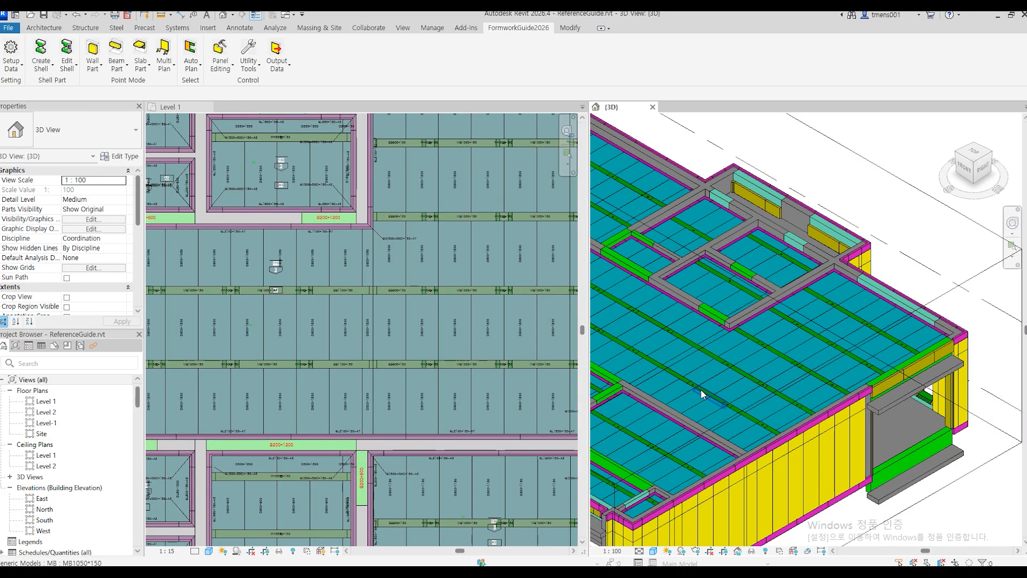
# - Raise the bottom of the 3D view's section box to just below the slab decks, cutting away the lower walls
pyautogui.scroll(2, 827, 348)
pyautogui.scroll(-2, 827, 351)
pyautogui.moveTo(765, 381); pyautogui.dragTo(831, 376, button='middle')
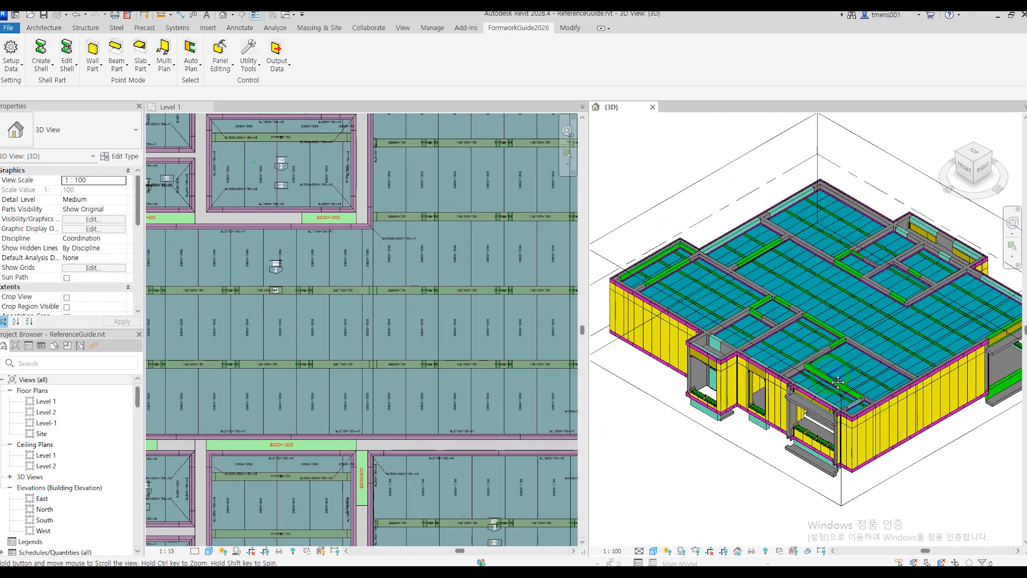
pyautogui.click(914, 465)
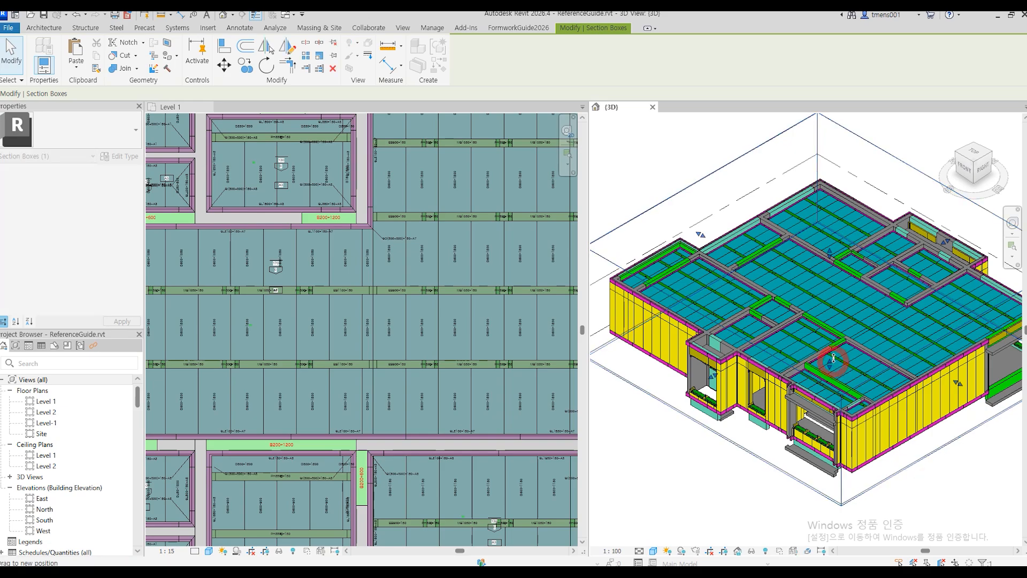
pyautogui.moveTo(833, 317); pyautogui.dragTo(833, 301)
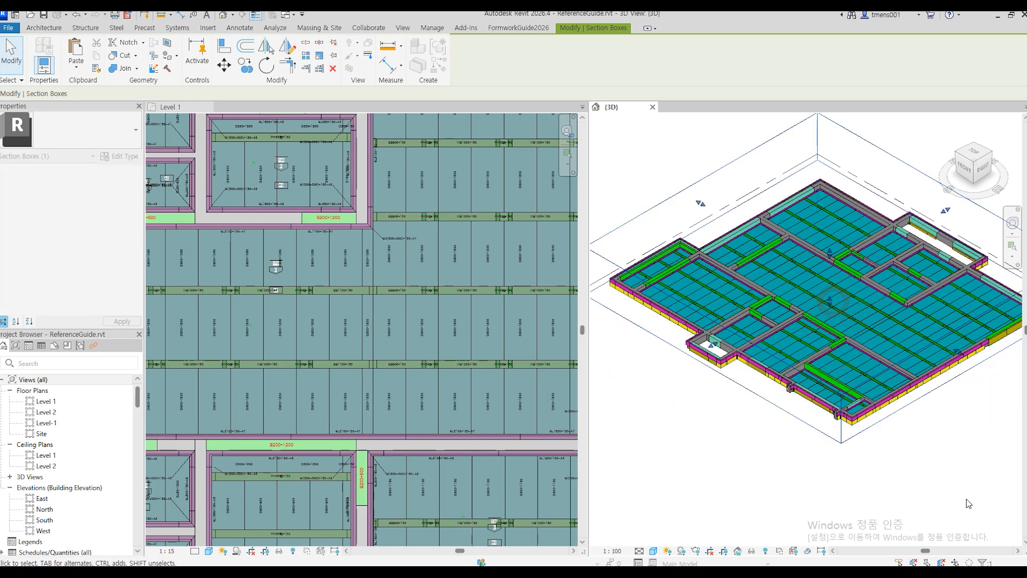
pyautogui.click(961, 482)
# - Examine the deck panels and beams of all rooms from below in the 3D view, and return to the home orientation
pyautogui.click(950, 122)
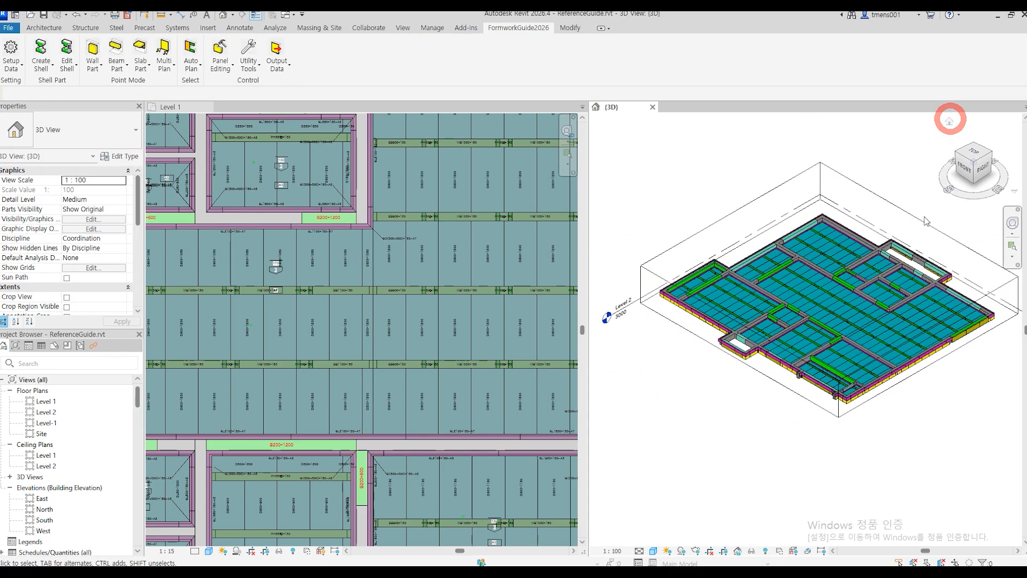
pyautogui.keyDown('shift'); pyautogui.moveTo(850, 444); pyautogui.dragTo(858, 230, button='middle'); pyautogui.keyUp('shift')
pyautogui.scroll(4, 790, 345)
pyautogui.scroll(8, 791, 345)
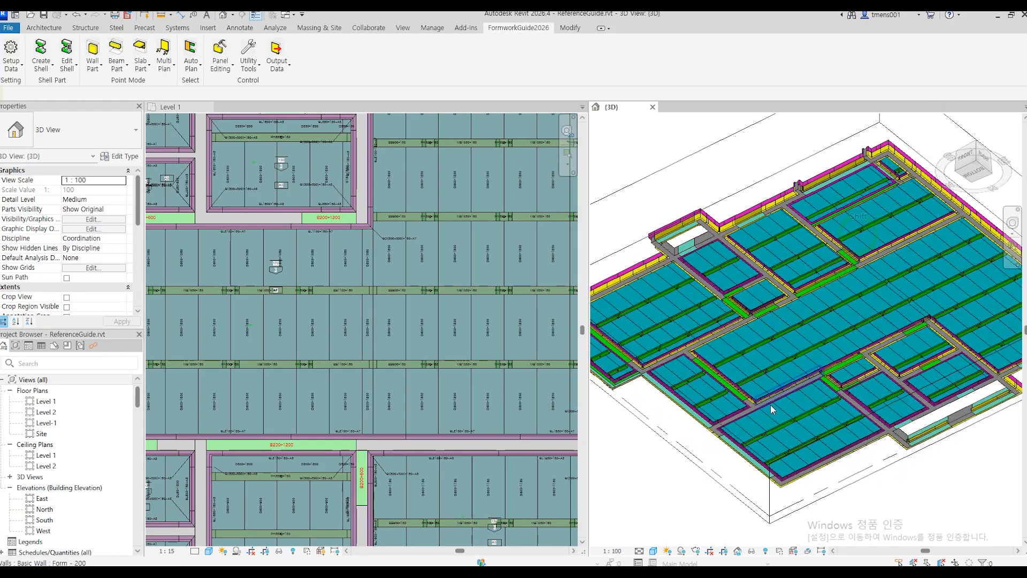
pyautogui.scroll(2, 740, 265)
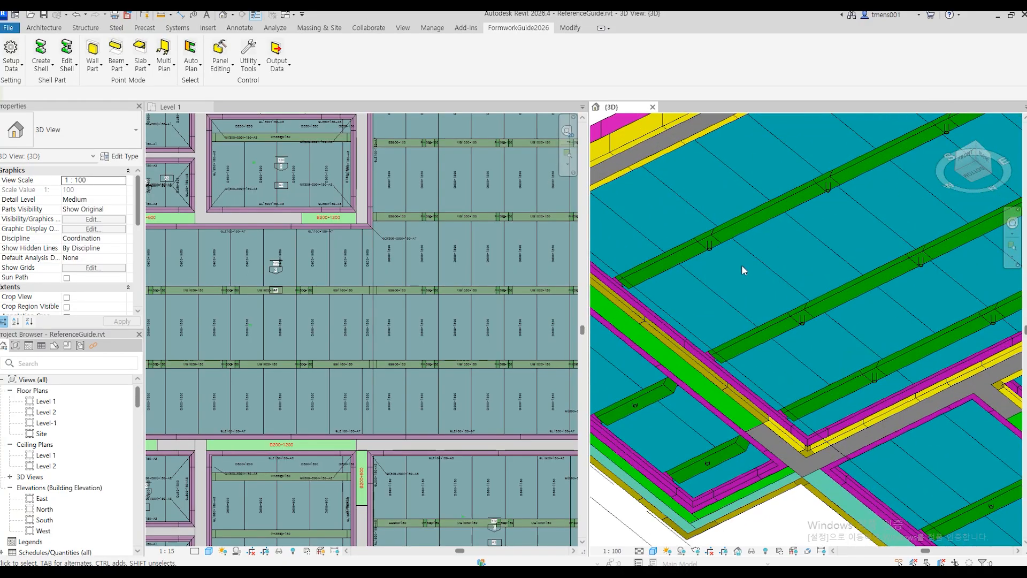
pyautogui.scroll(-4, 685, 292)
pyautogui.scroll(-1, 799, 316)
pyautogui.scroll(2, 921, 270)
pyautogui.moveTo(920, 270); pyautogui.dragTo(779, 355, button='middle')
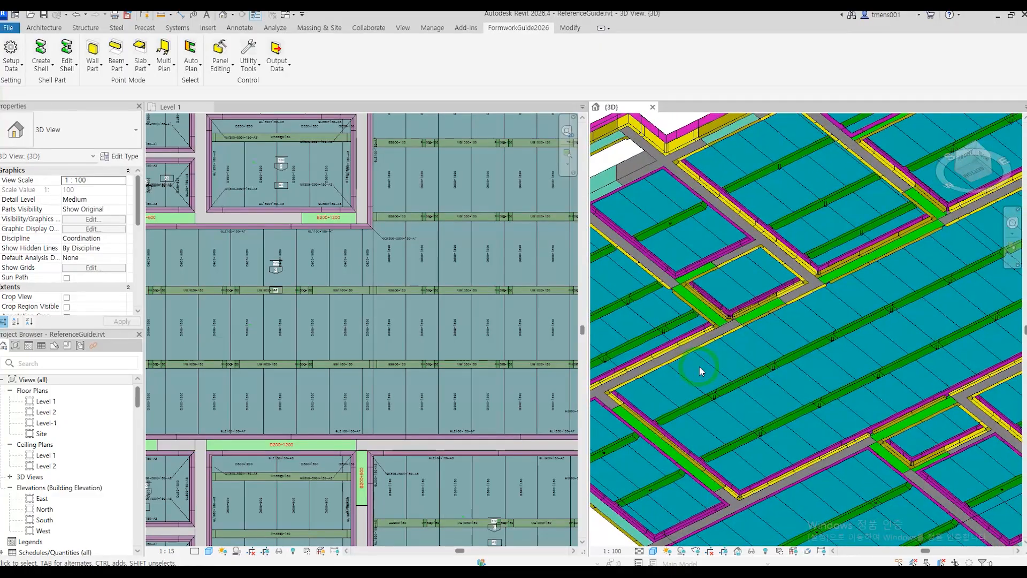
pyautogui.moveTo(886, 366); pyautogui.dragTo(673, 424, button='middle')
pyautogui.scroll(-5, 793, 408)
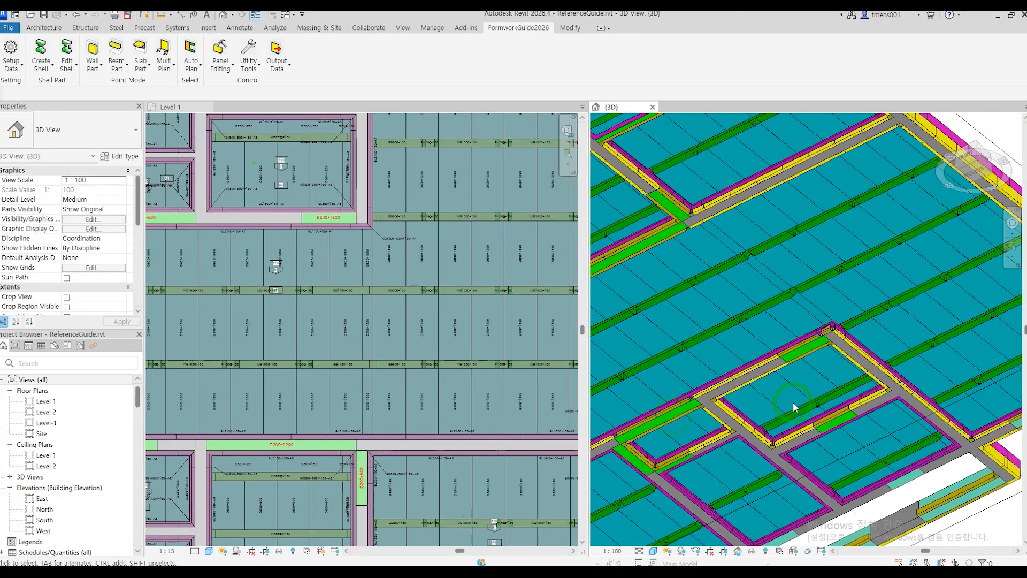
pyautogui.scroll(-2, 822, 402)
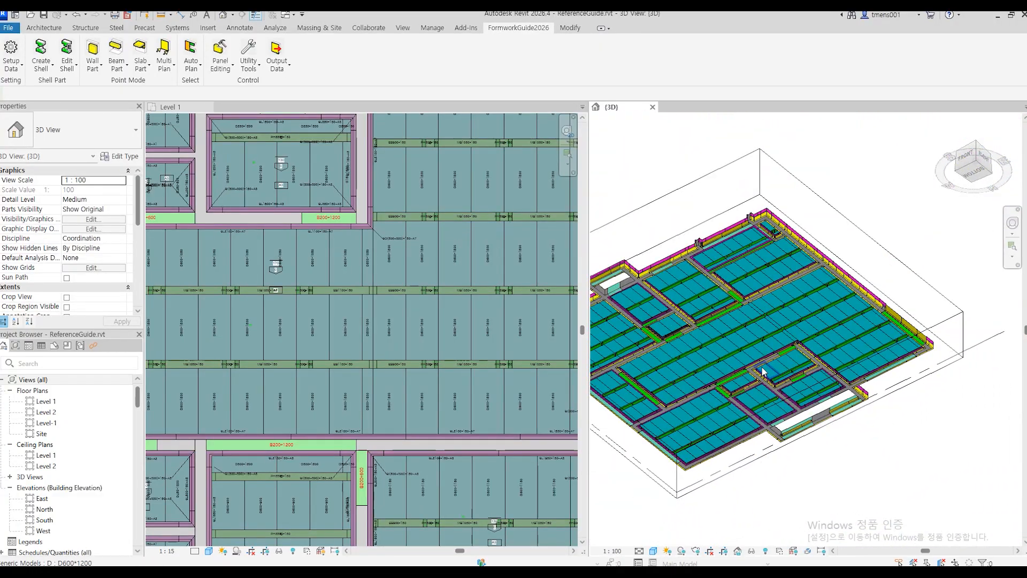
pyautogui.keyDown('shift'); pyautogui.moveTo(822, 403); pyautogui.dragTo(837, 495, button='middle'); pyautogui.keyUp('shift')
pyautogui.click(950, 122)
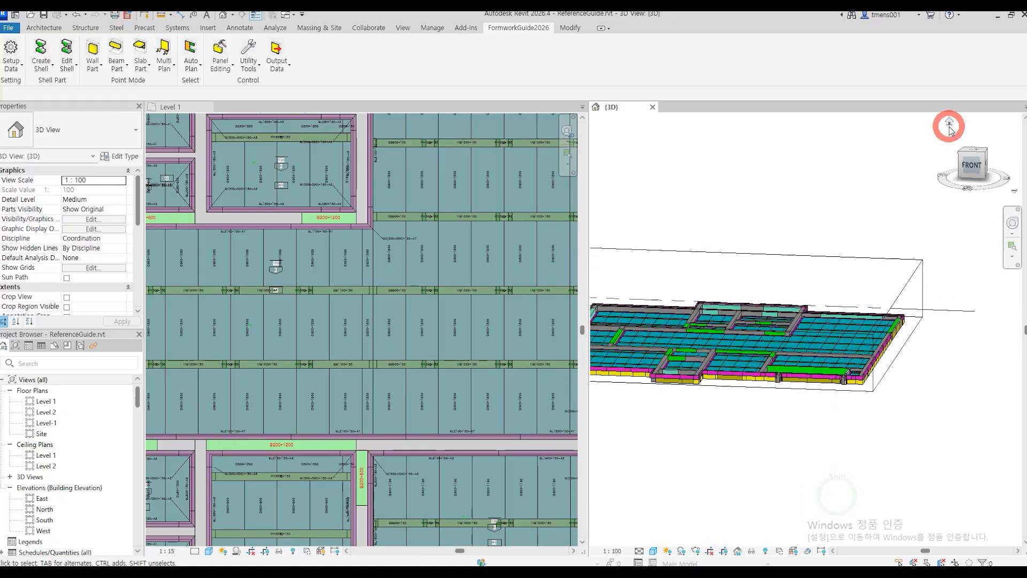
# - Lower the bottom of the section box below Level 1 so it takes in the full wall height again
pyautogui.click(842, 450)
pyautogui.click(802, 415)
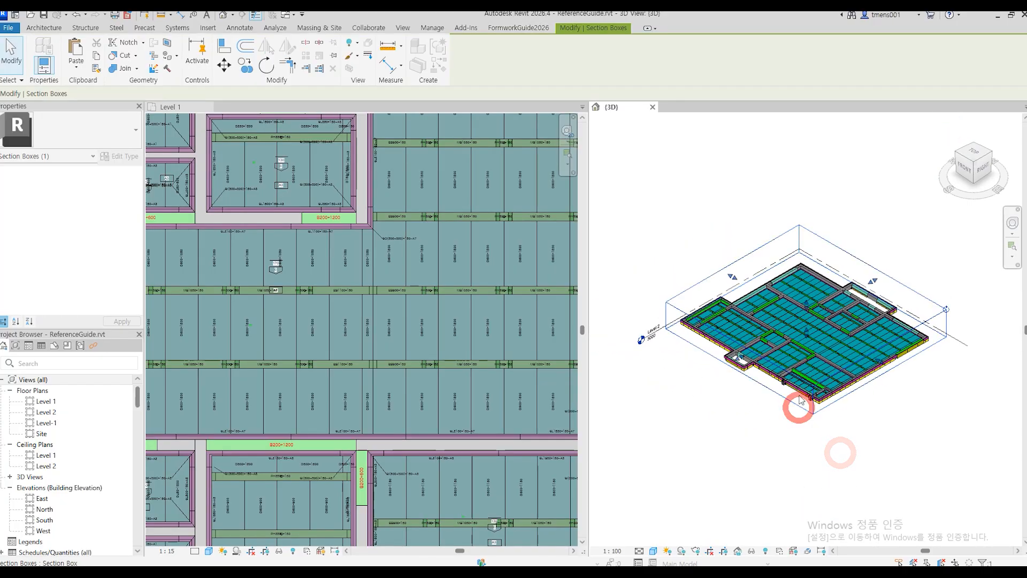
pyautogui.moveTo(808, 336); pyautogui.dragTo(813, 382)
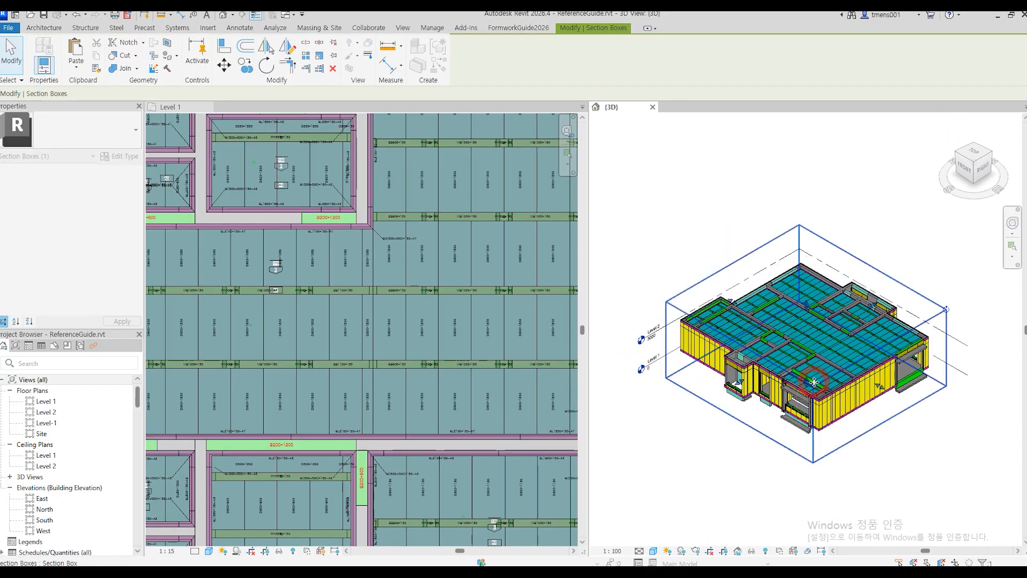
pyautogui.click(890, 493)
# - Fit the whole Level 1 floor plan in view and check the deck layout across all rooms
pyautogui.click(369, 330)
pyautogui.press('z')
pyautogui.press('f')
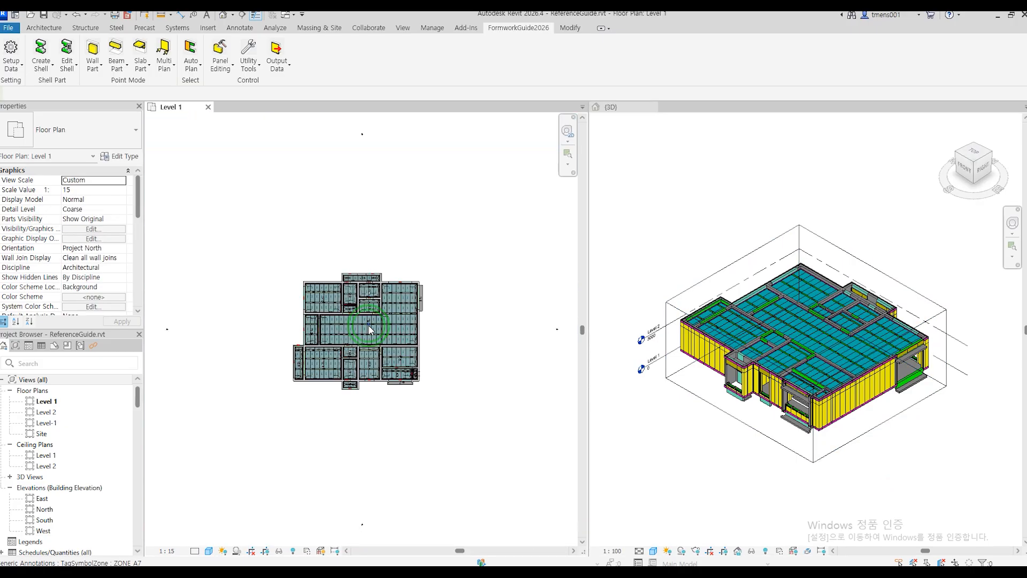
pyautogui.click(443, 424)
pyautogui.scroll(4, 353, 329)
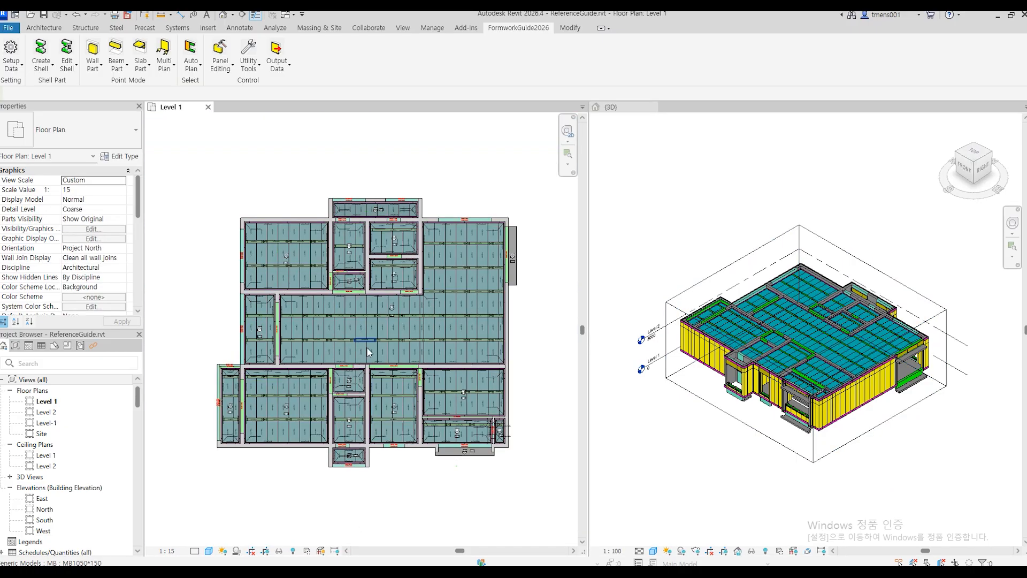